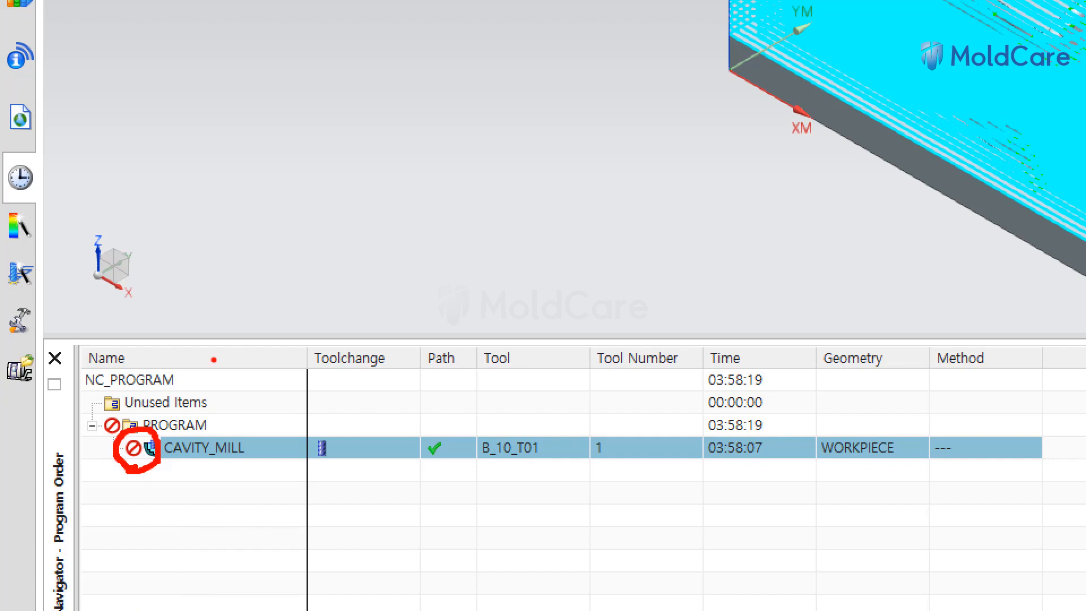
mouse_move(247, 270)
left_mouse_down()
mouse_move(128, 437)
mouse_move(150, 417)
left_mouse_up()
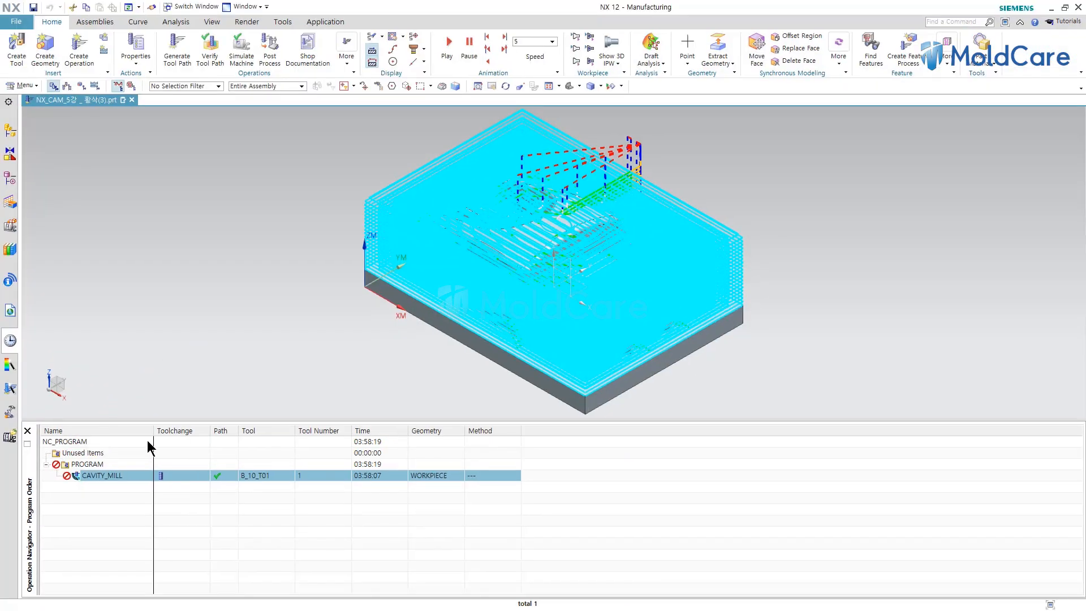
Regenerate the tool path from within the CAVITY_MILL operation's settings, and undo the regeneration
double_click(117, 476)
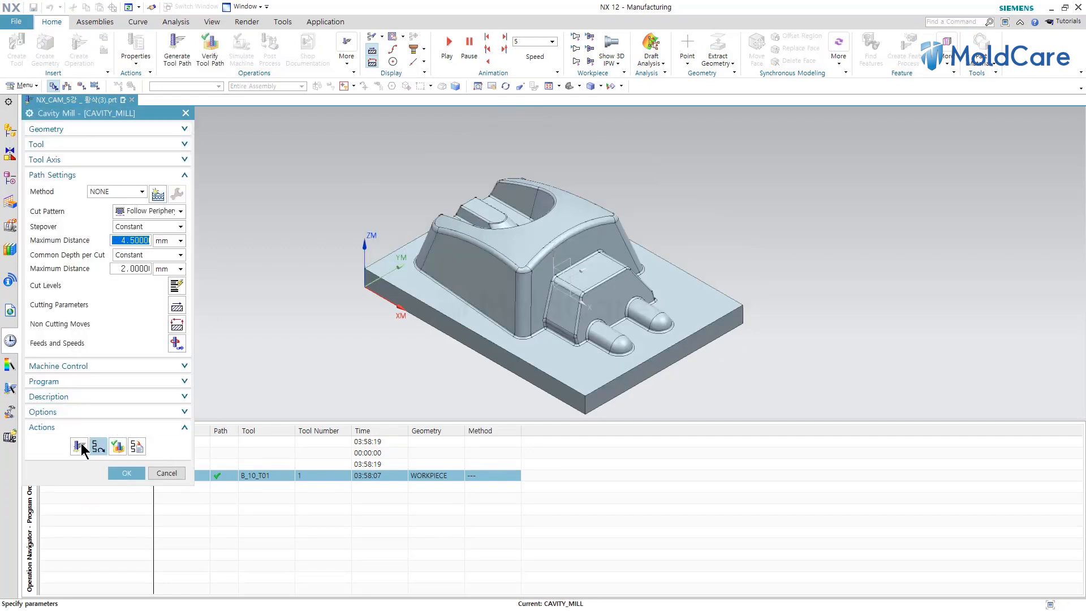
left_click(79, 448)
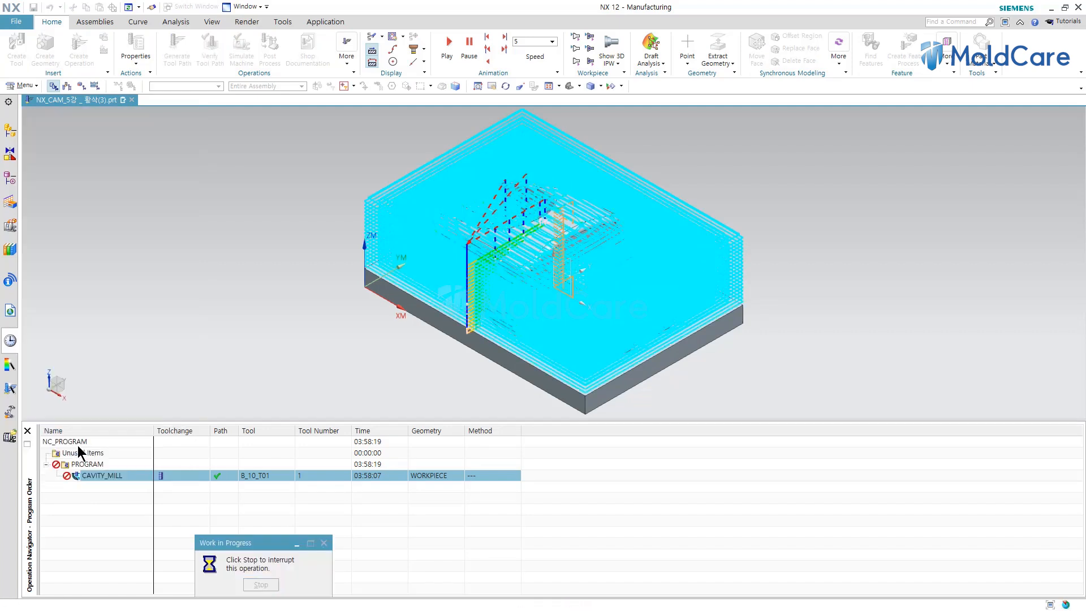
left_click(120, 471)
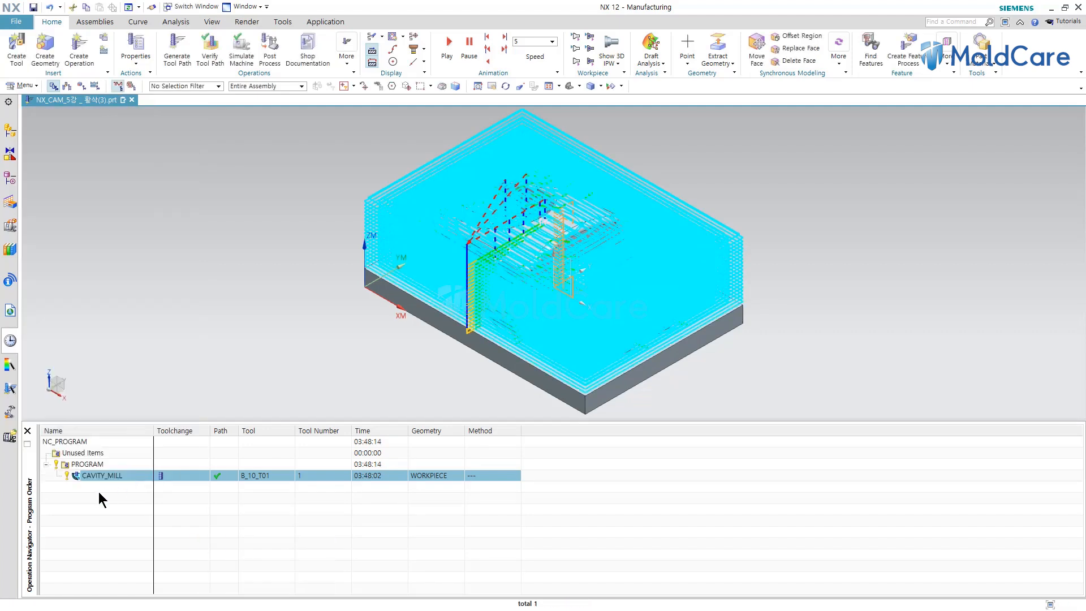
left_click(50, 7)
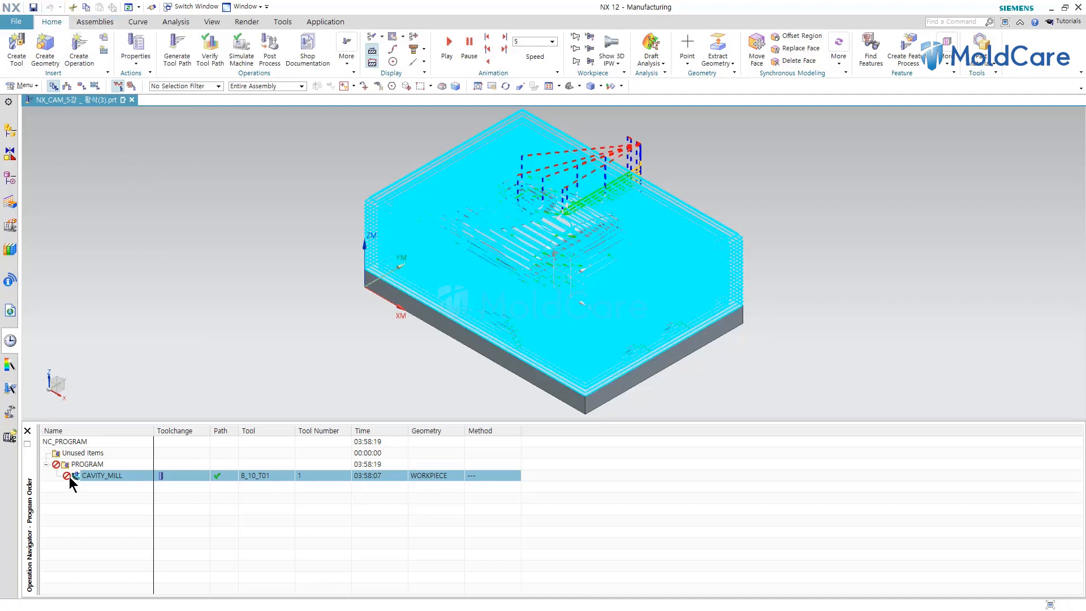
Generate the CAVITY_MILL tool path directly from the operation's entry in the program order
right_click(112, 481)
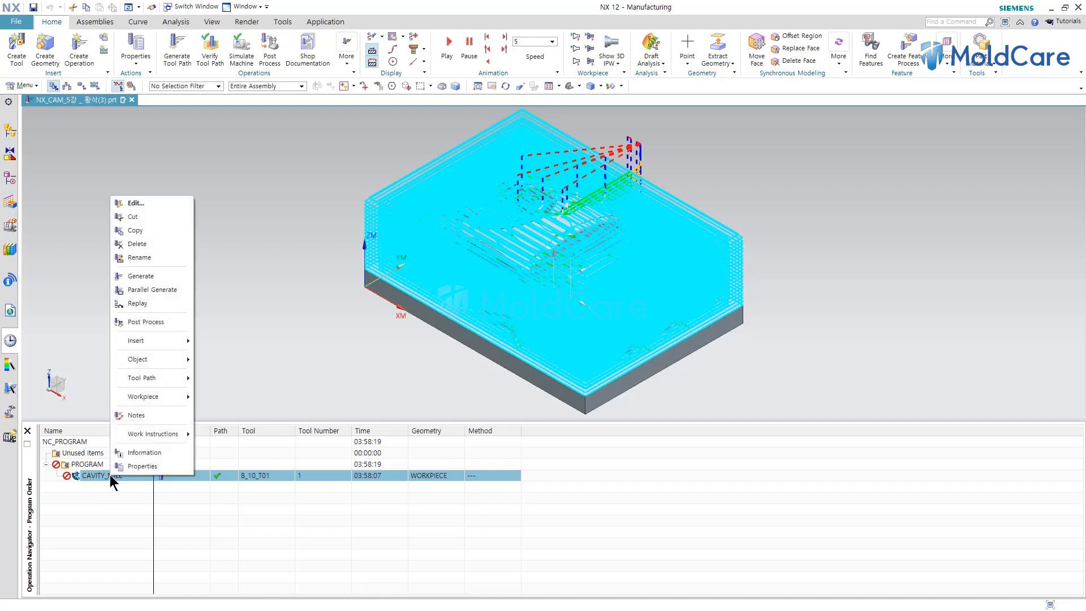
left_click(140, 276)
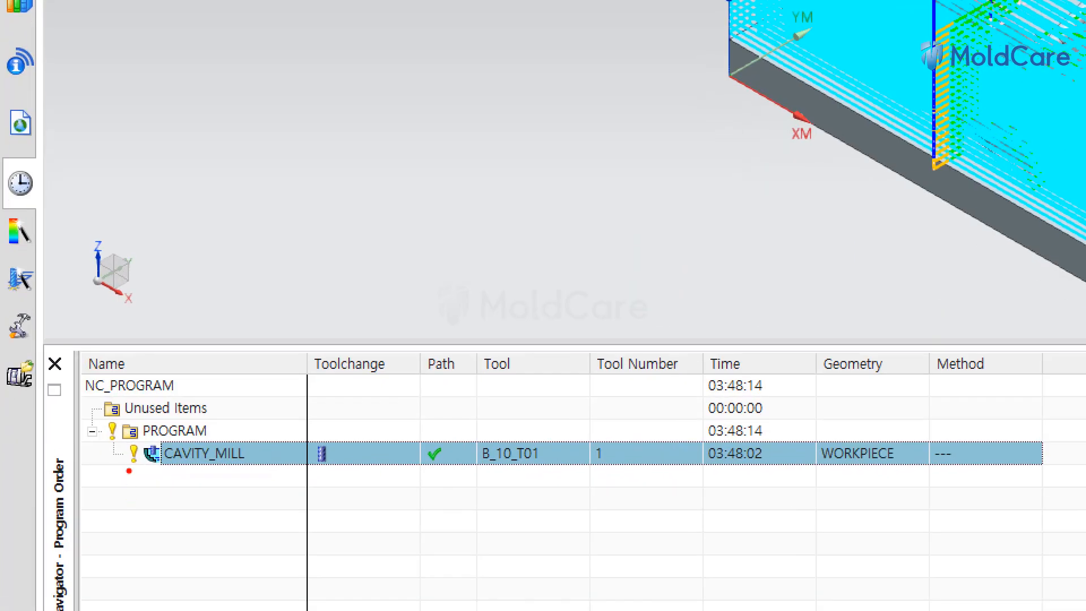
mouse_move(129, 471)
left_mouse_down()
mouse_move(107, 453)
mouse_move(133, 433)
mouse_move(157, 452)
mouse_move(121, 471)
left_mouse_up()
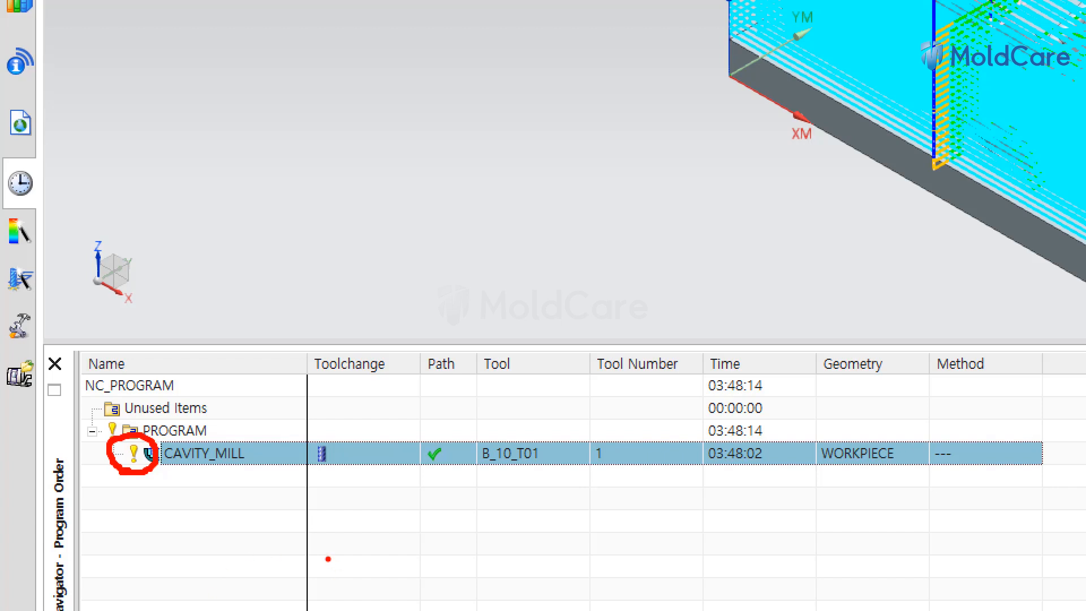
mouse_move(235, 550)
left_mouse_down()
mouse_move(209, 556)
mouse_move(229, 491)
mouse_move(251, 523)
left_mouse_up()
left_click_drag(252, 524, 233, 555)
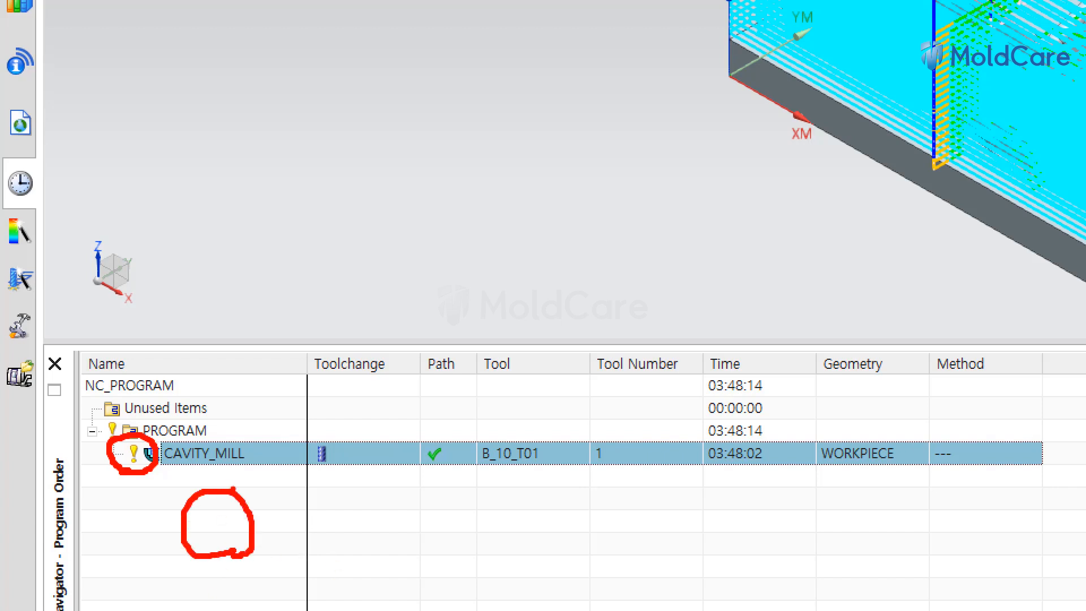
left_click_drag(235, 494, 195, 552)
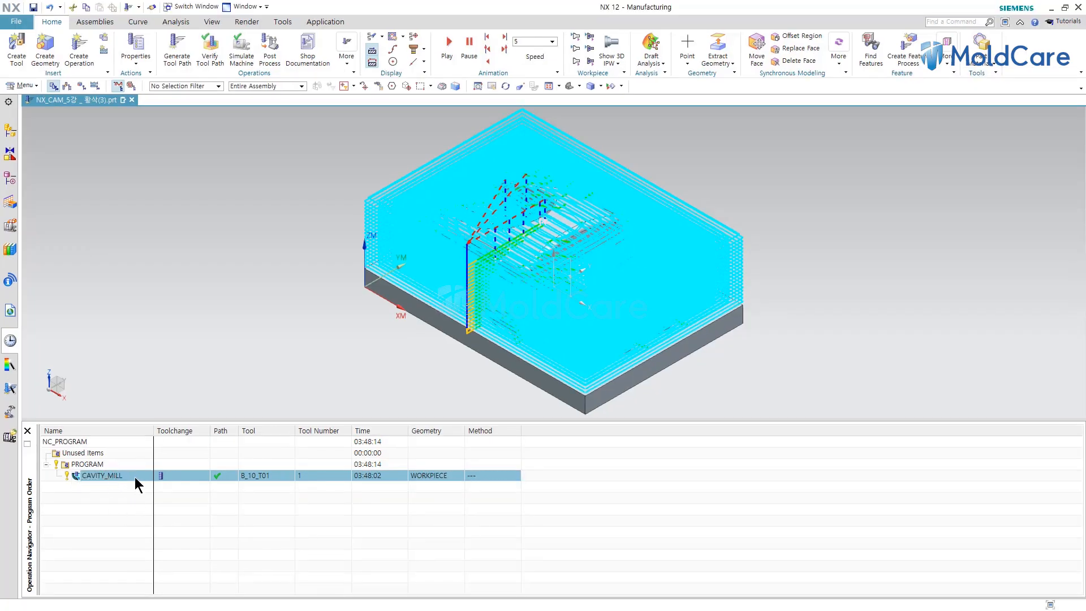
Reselect the CAVITY_MILL operation, open its settings and check the geometry specifications
left_click(235, 529)
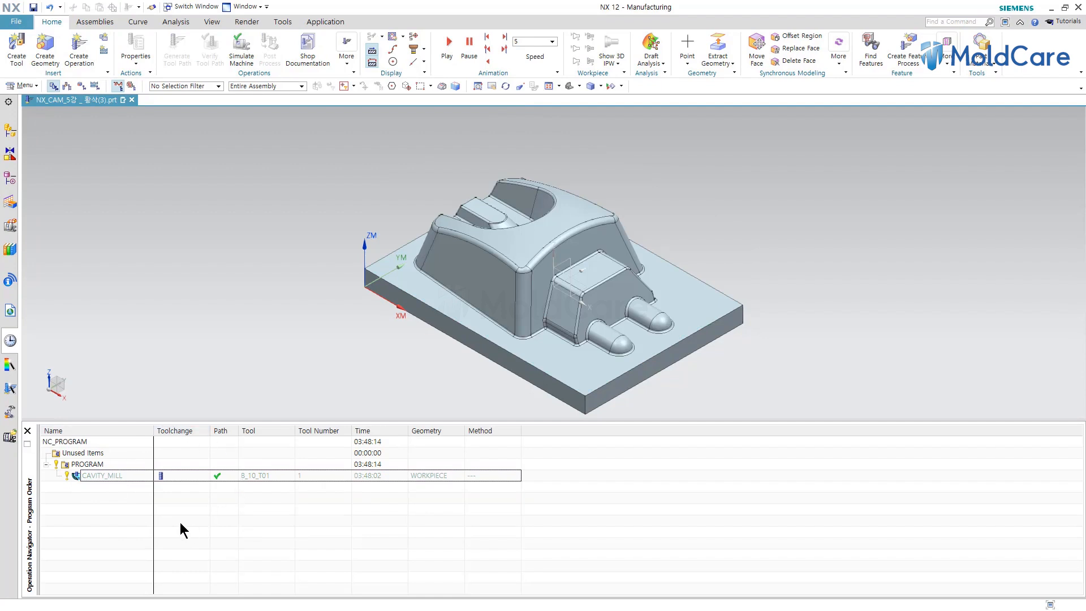
left_click(105, 475)
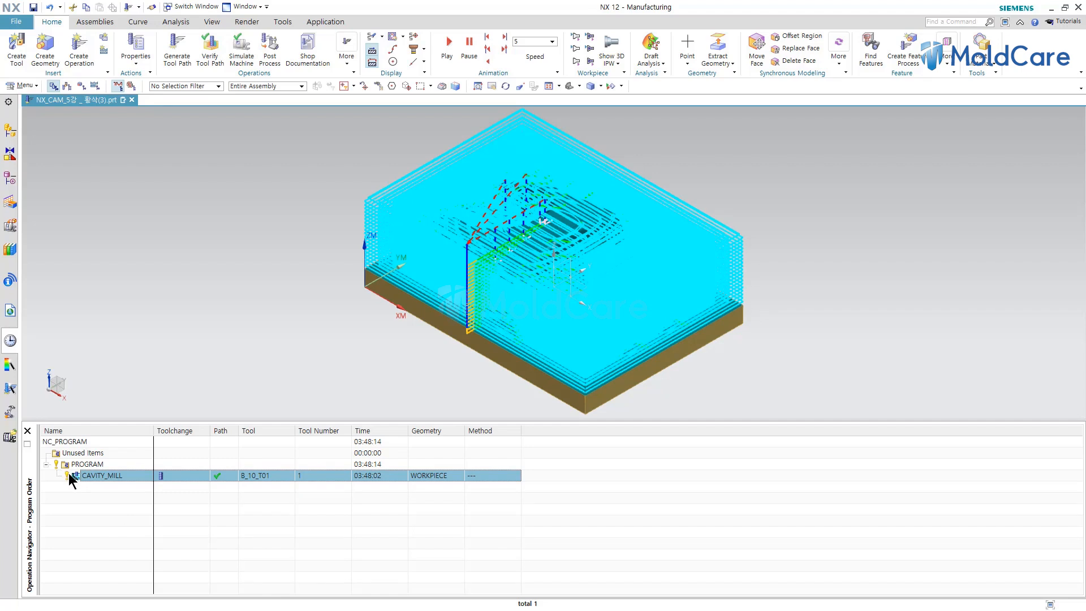
double_click(105, 478)
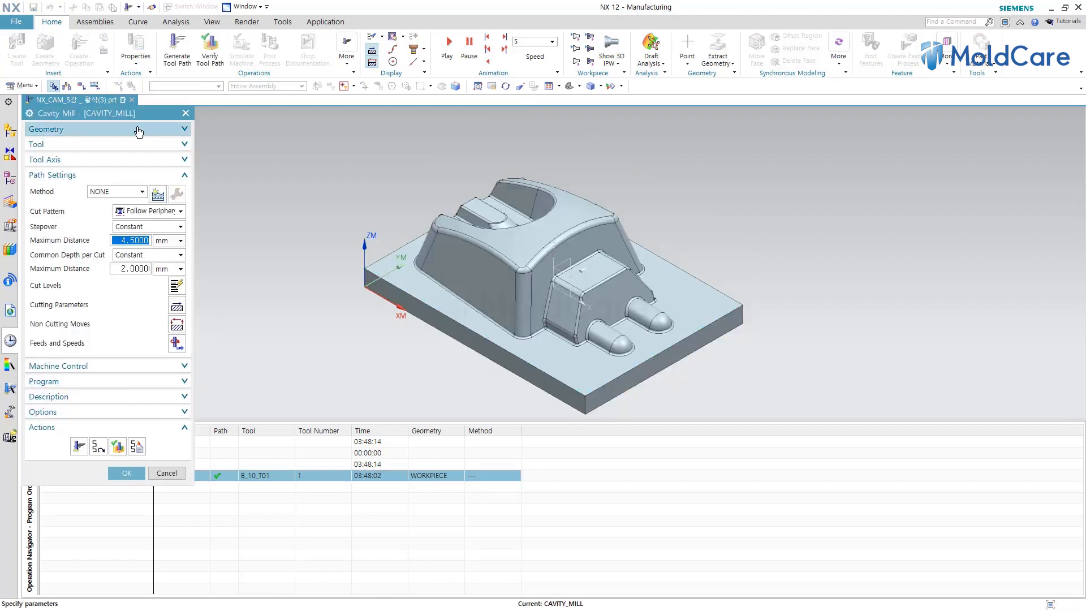
left_click(156, 131)
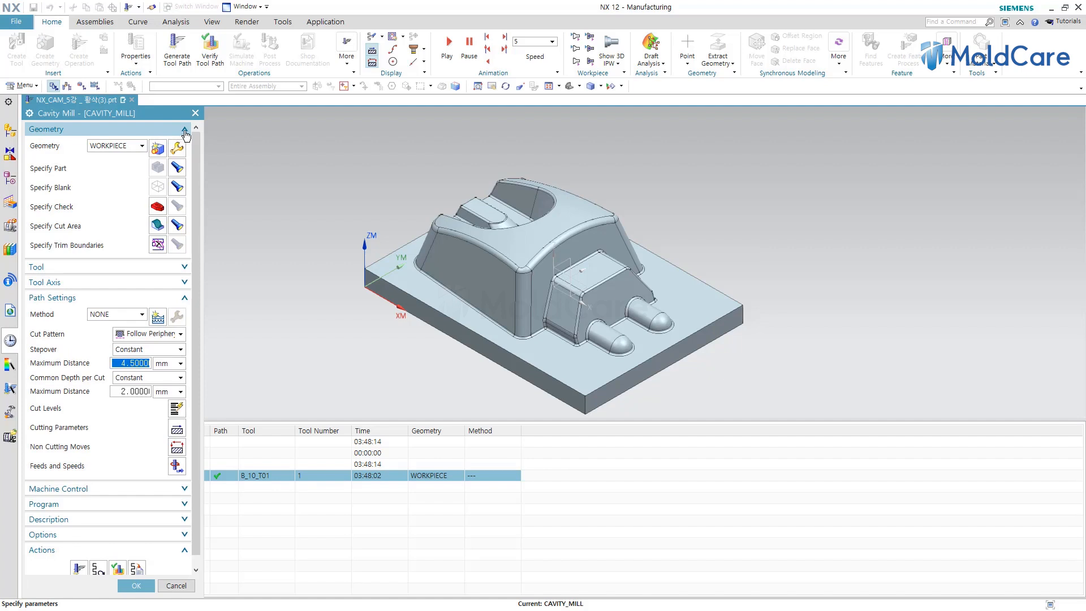
left_click(164, 134)
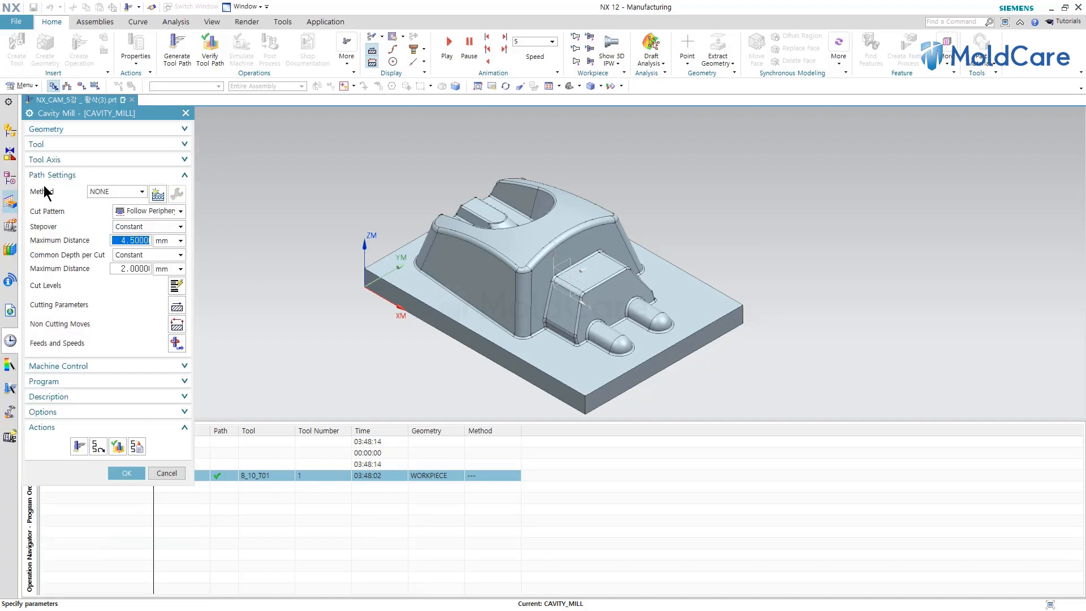
Review the strategy and stock settings in the operation's cutting parameters
left_click(177, 307)
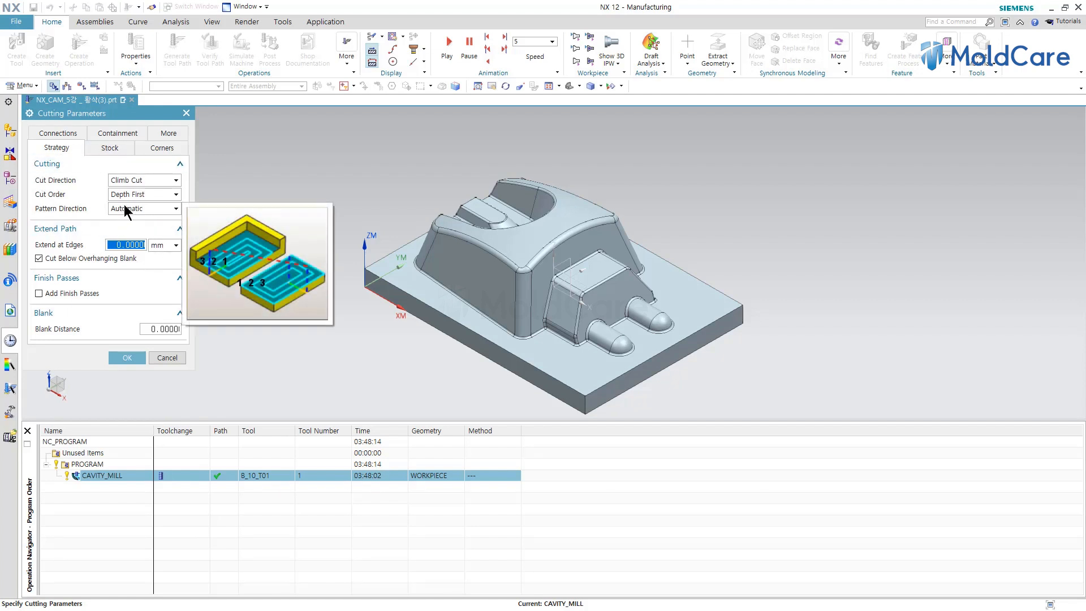
mouse_move(127, 192)
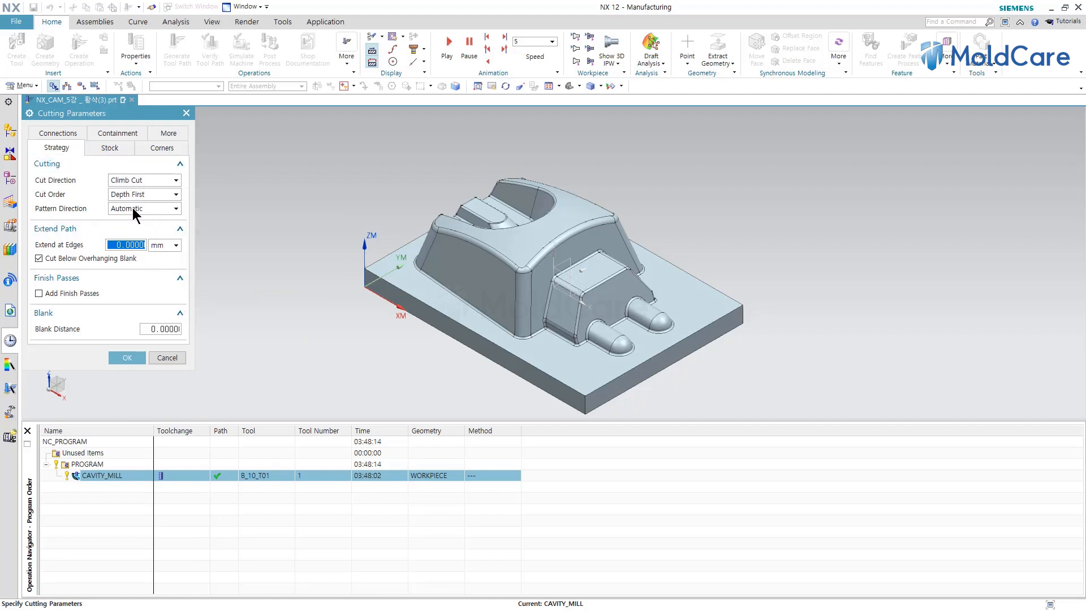
left_click(108, 148)
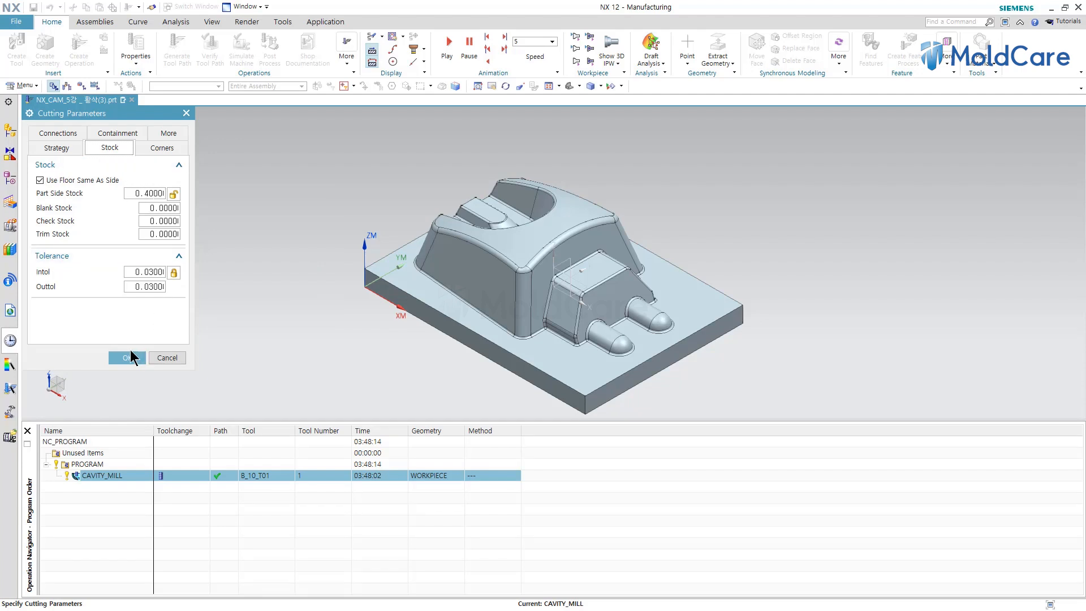
left_click(131, 358)
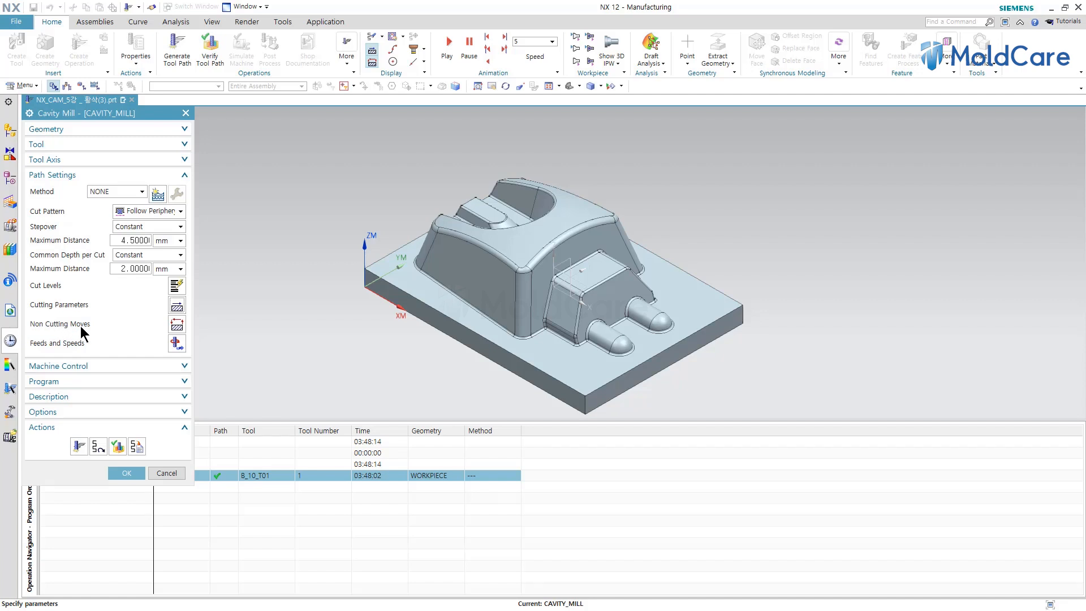
Review the Engage settings in the operation's non cutting moves
left_click(173, 327)
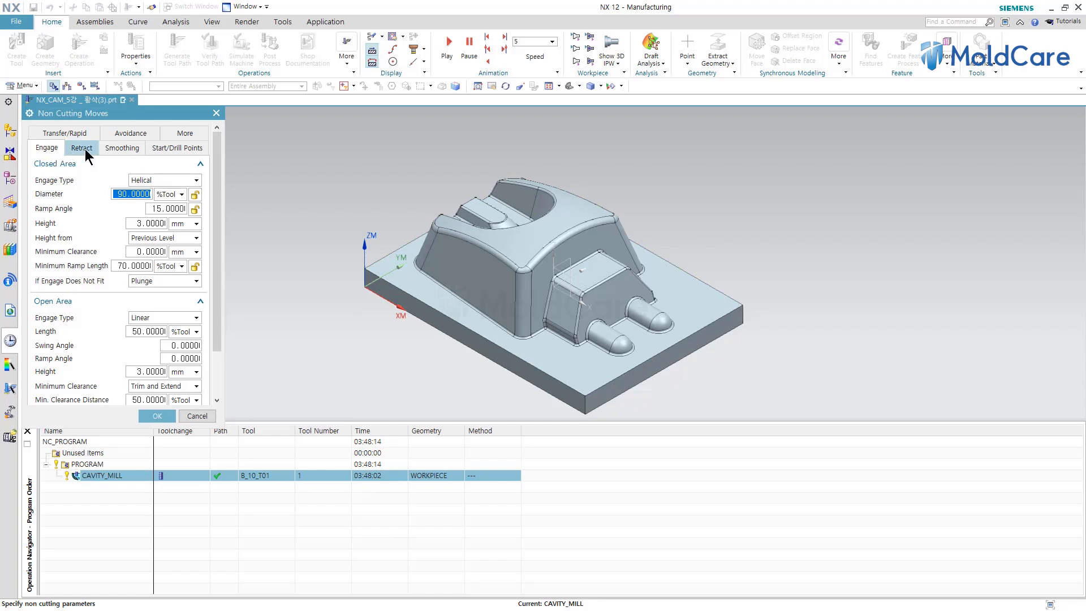
left_click(47, 150)
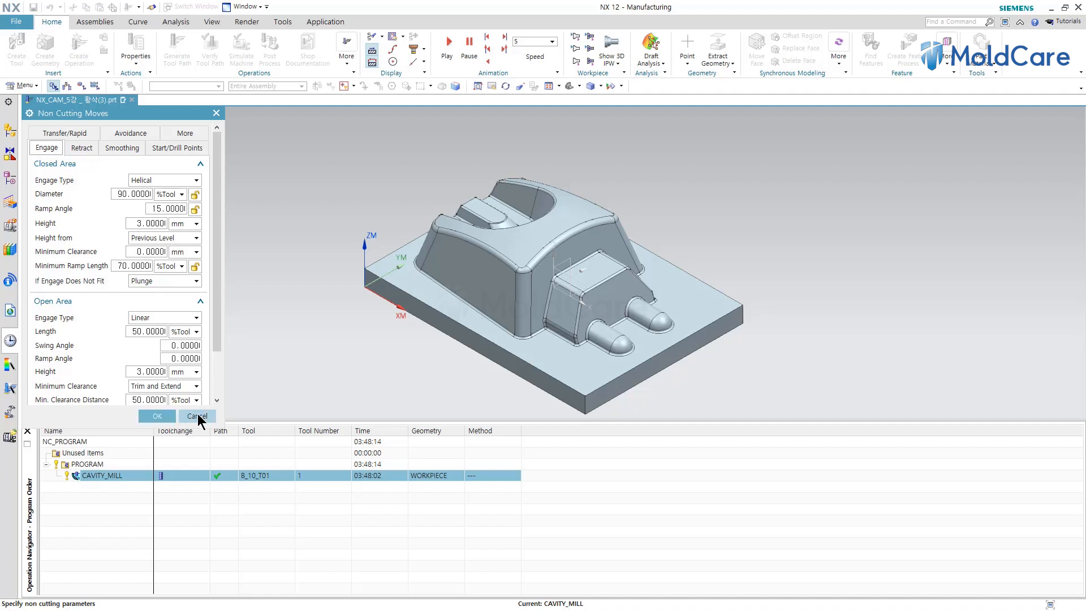
left_click(170, 417)
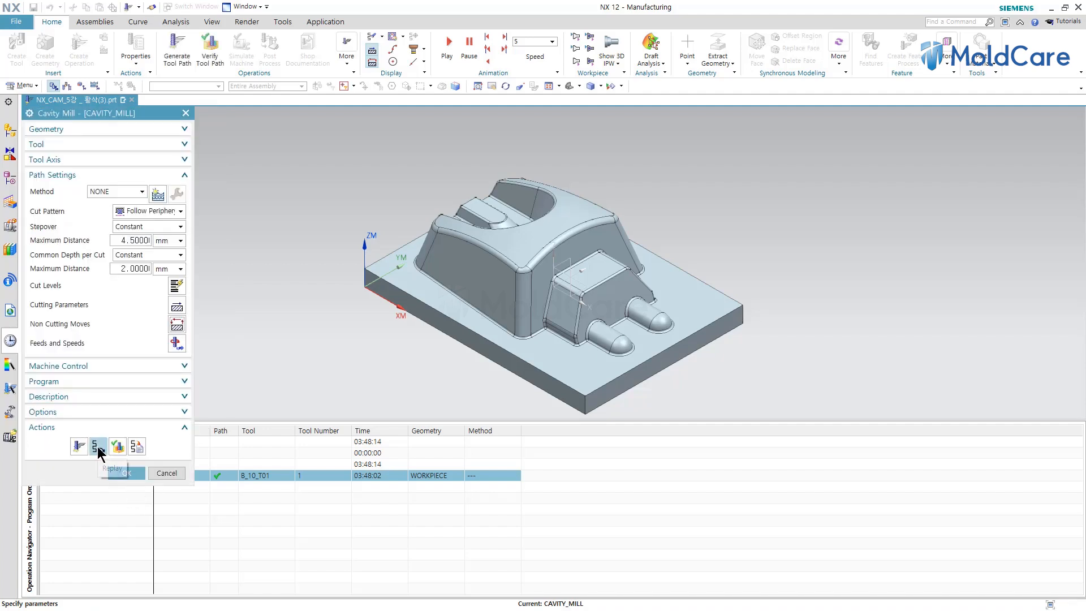
Replay the CAVITY_MILL tool path and examine its engage, retract and rapid moves up close
left_click(98, 447)
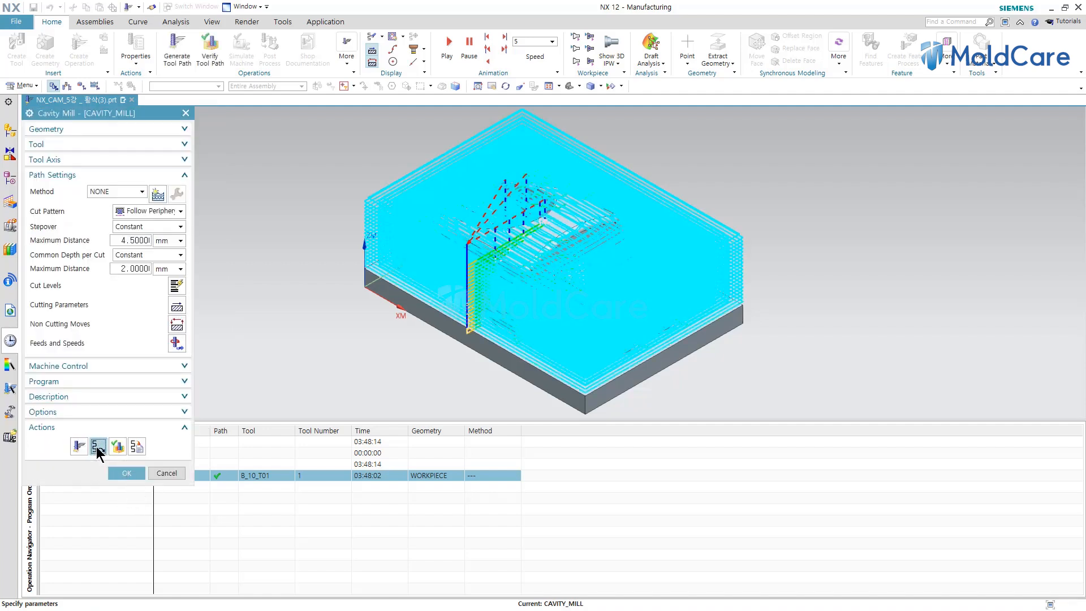
scroll(422, 303, "up", 6)
scroll(422, 304, "up", 2)
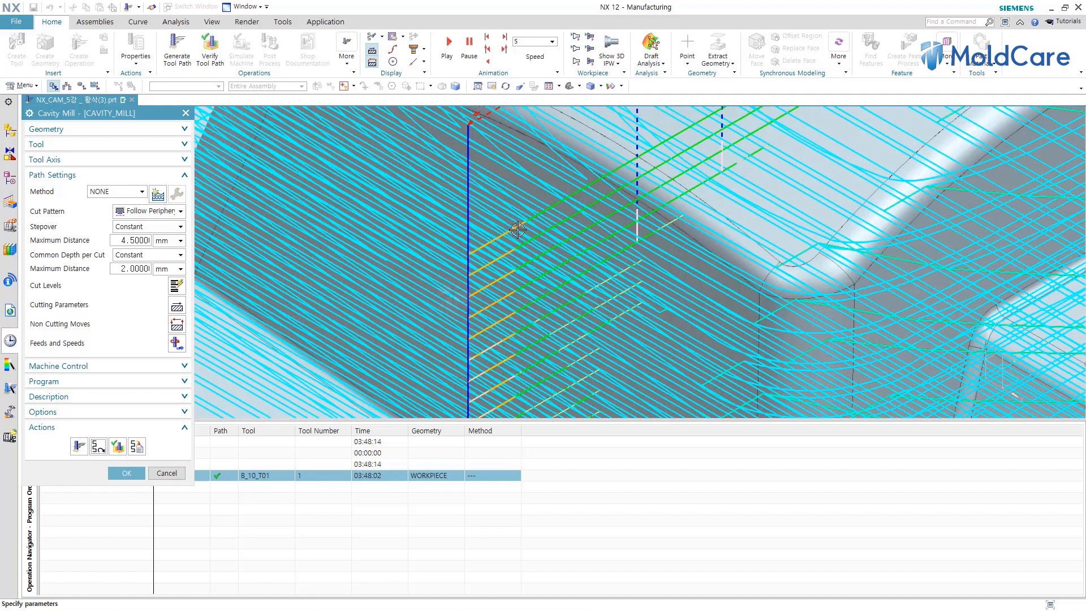
scroll(485, 306, "down", 5)
scroll(554, 260, "up", 3)
scroll(566, 255, "up", 2)
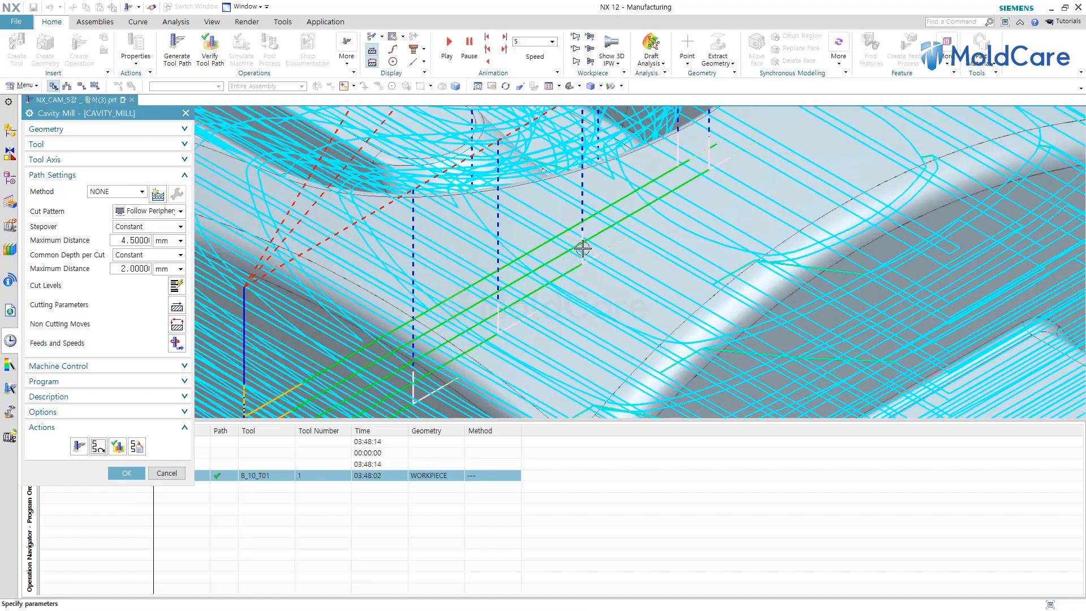
scroll(583, 248, "up", 2)
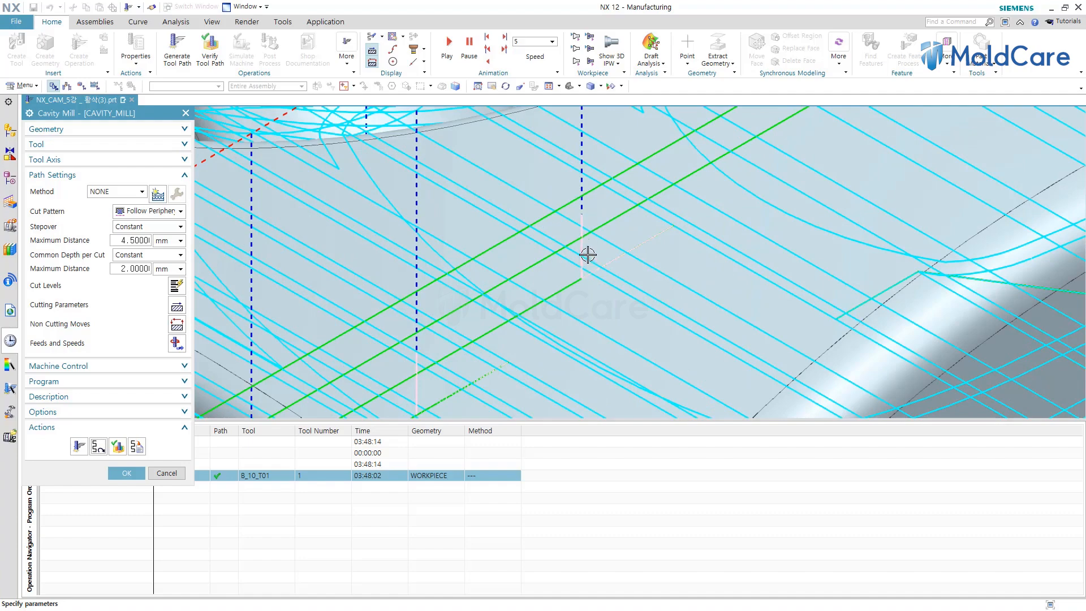
scroll(580, 264, "down", 1)
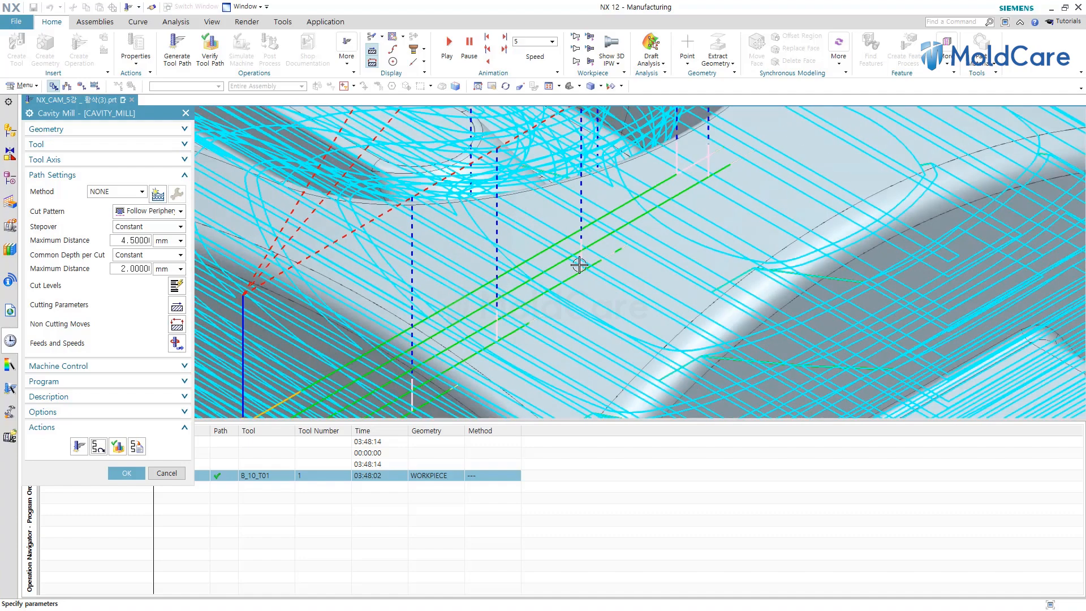
scroll(580, 265, "down", 3)
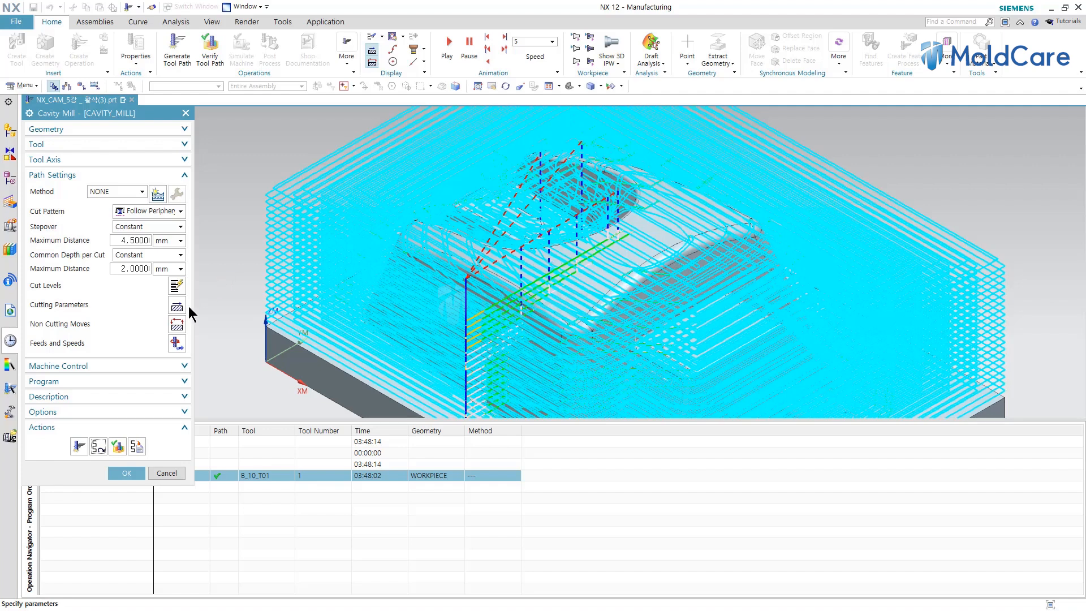
Reopen the non cutting moves and examine the open-area engage types and the preview images for Linear and Helical engagement
left_click(182, 321)
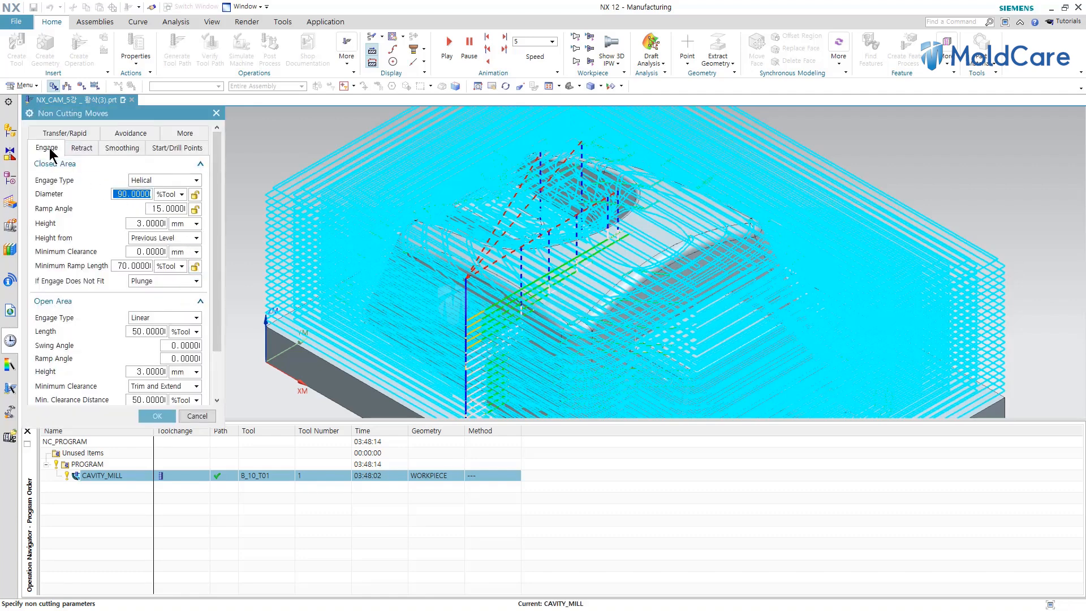
scroll(422, 238, "down", 3)
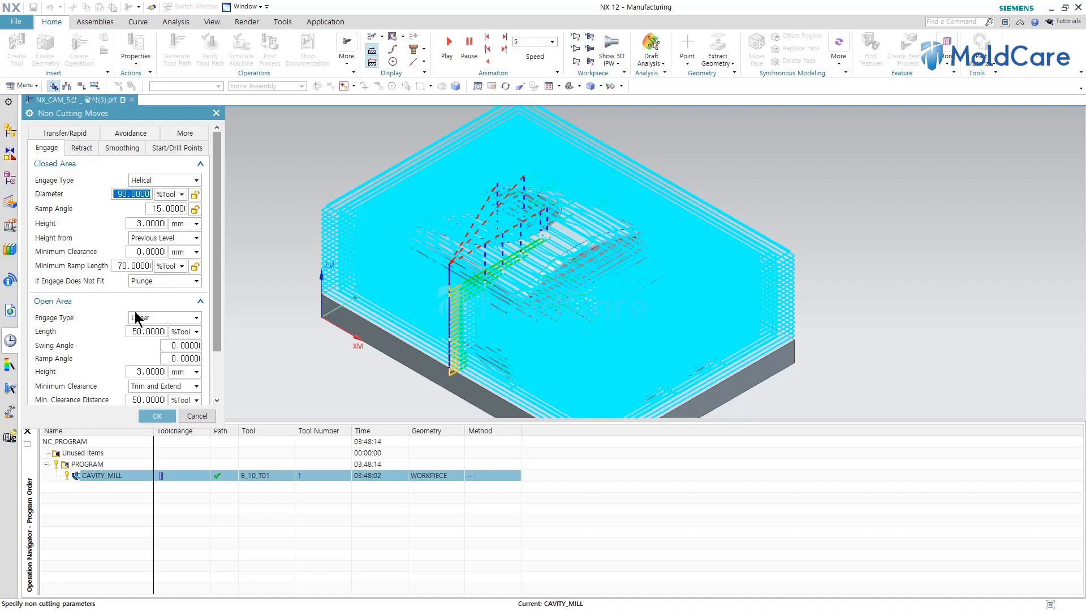
left_click(148, 317)
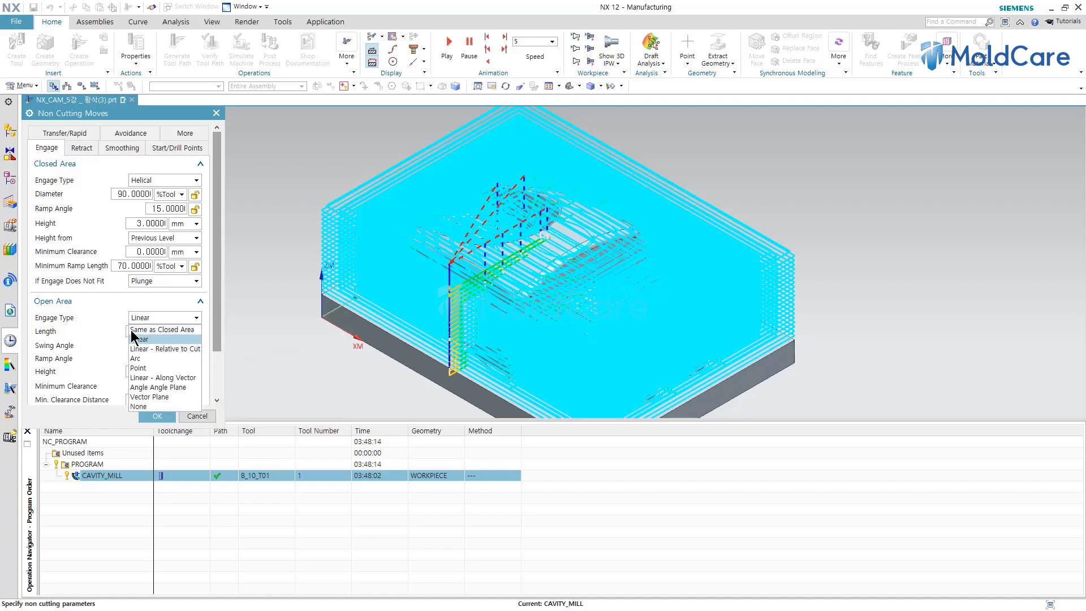
left_click(136, 332)
mouse_move(144, 317)
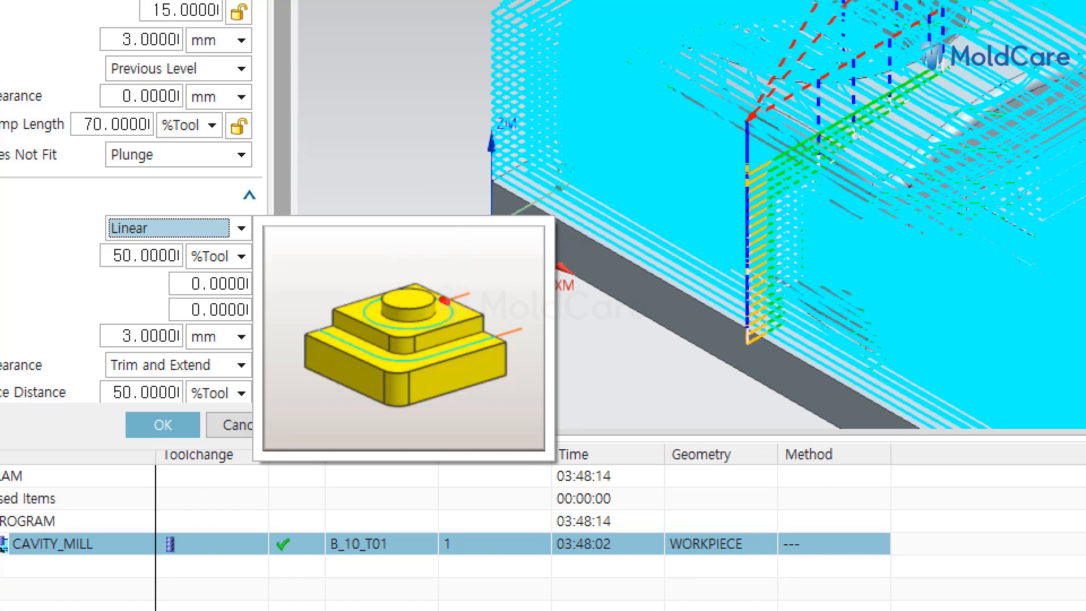
mouse_move(450, 317)
left_mouse_down()
mouse_move(386, 328)
mouse_move(359, 291)
mouse_move(427, 287)
left_mouse_up()
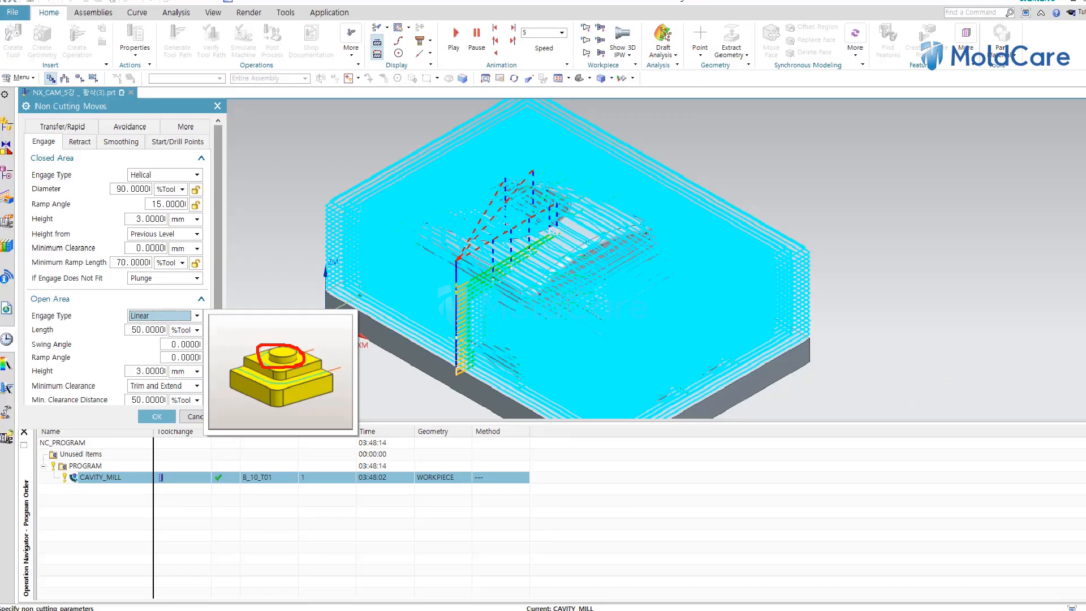
mouse_move(158, 185)
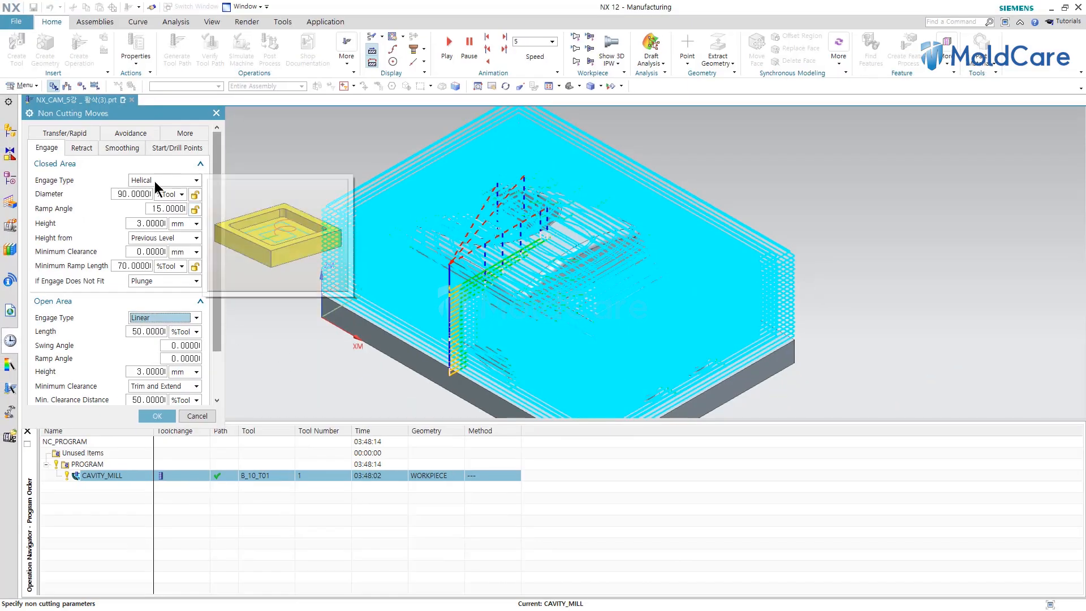
Reopen the CAVITY_MILL non cutting moves, keep Helical as the closed-area engage type and regenerate the tool path
key("ctrl+1")
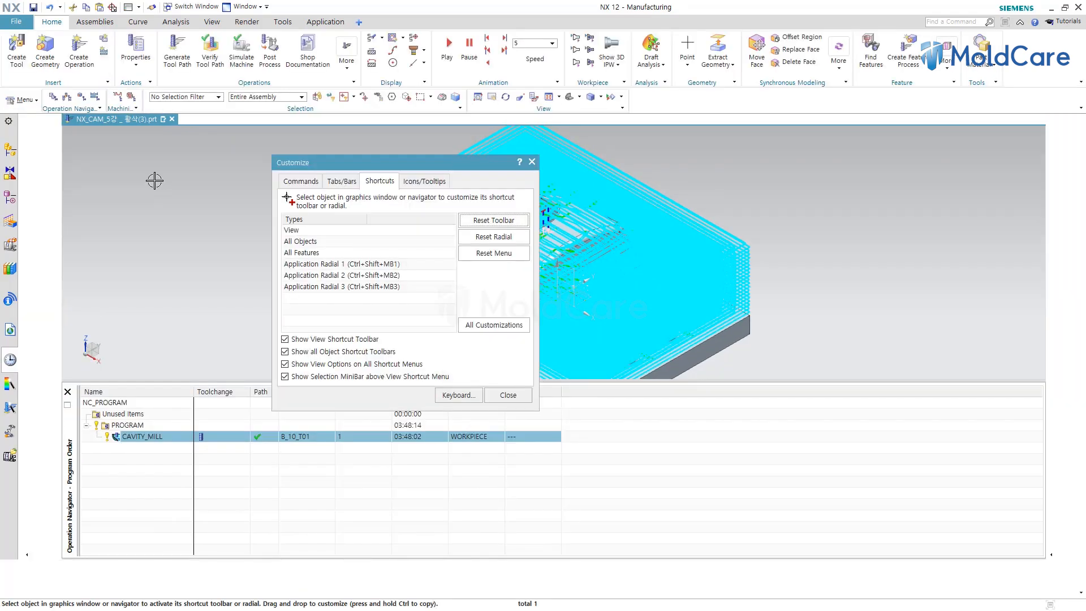
left_click(531, 162)
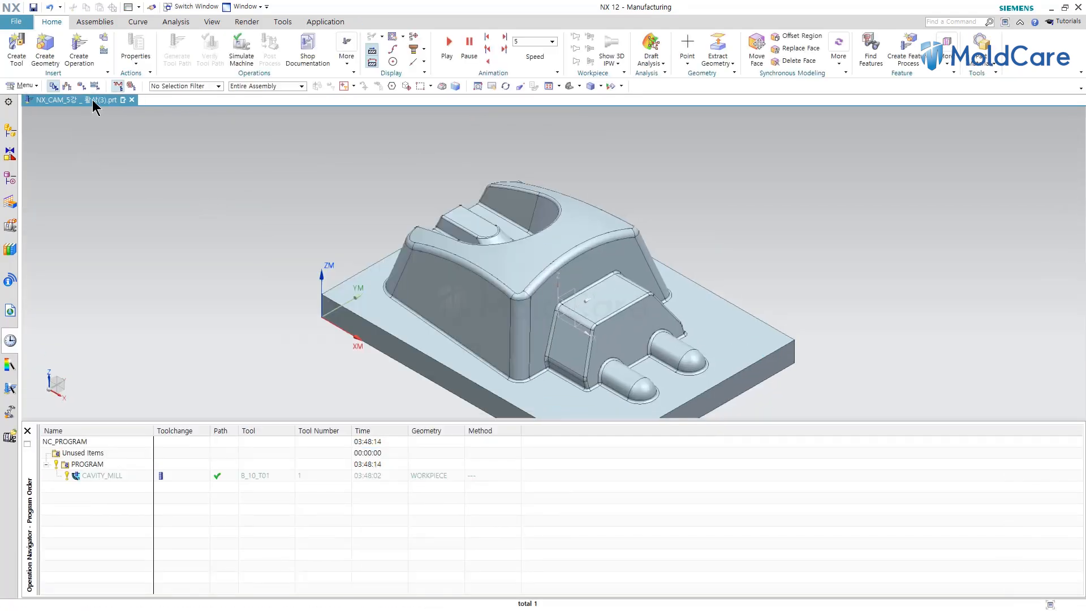
double_click(102, 475)
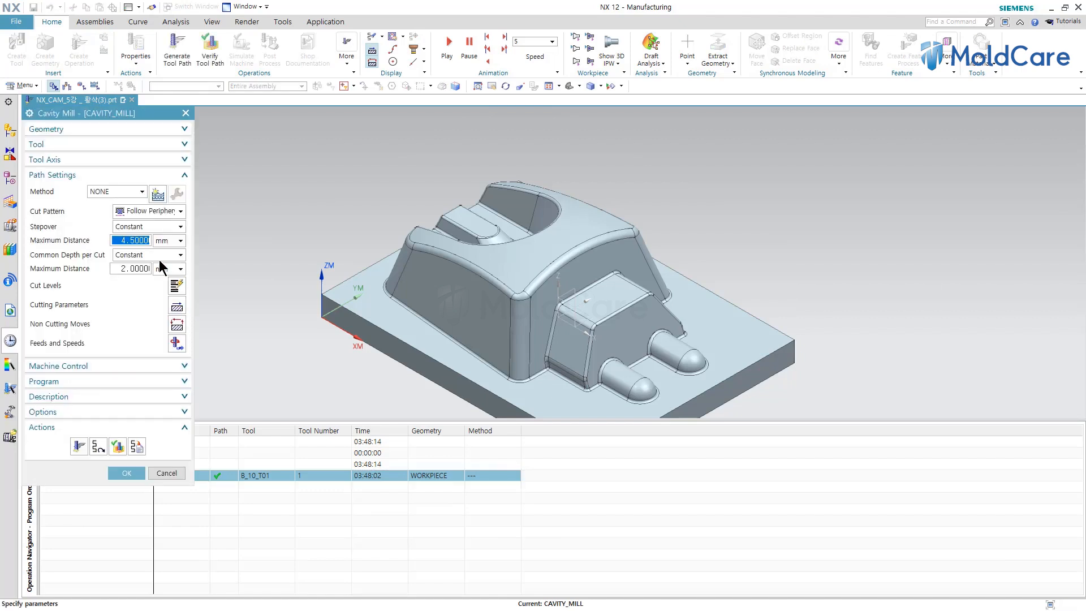
left_click(175, 325)
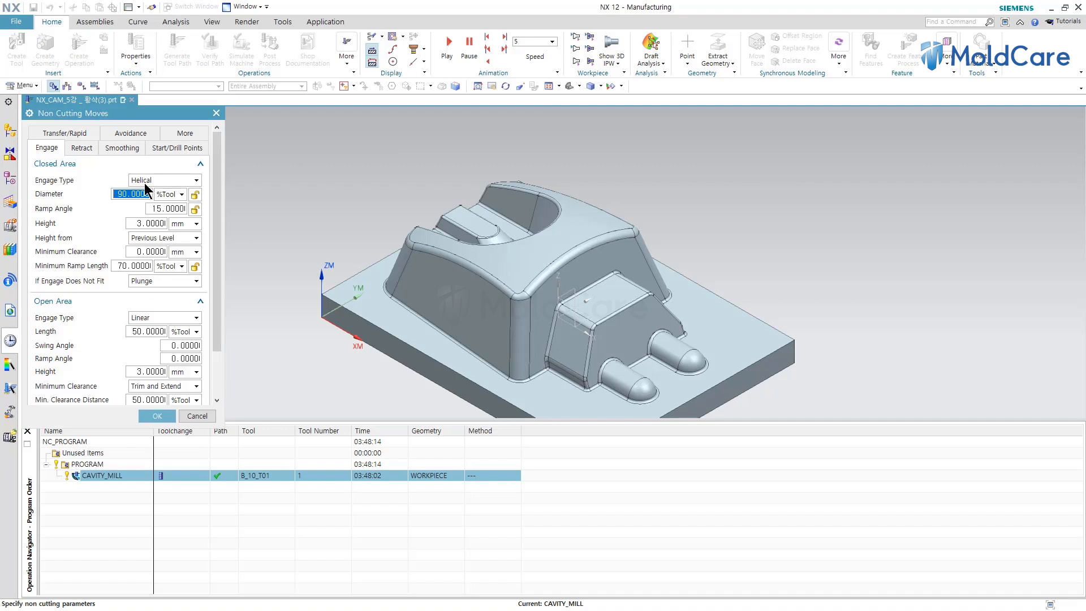
mouse_move(146, 186)
left_click(197, 181)
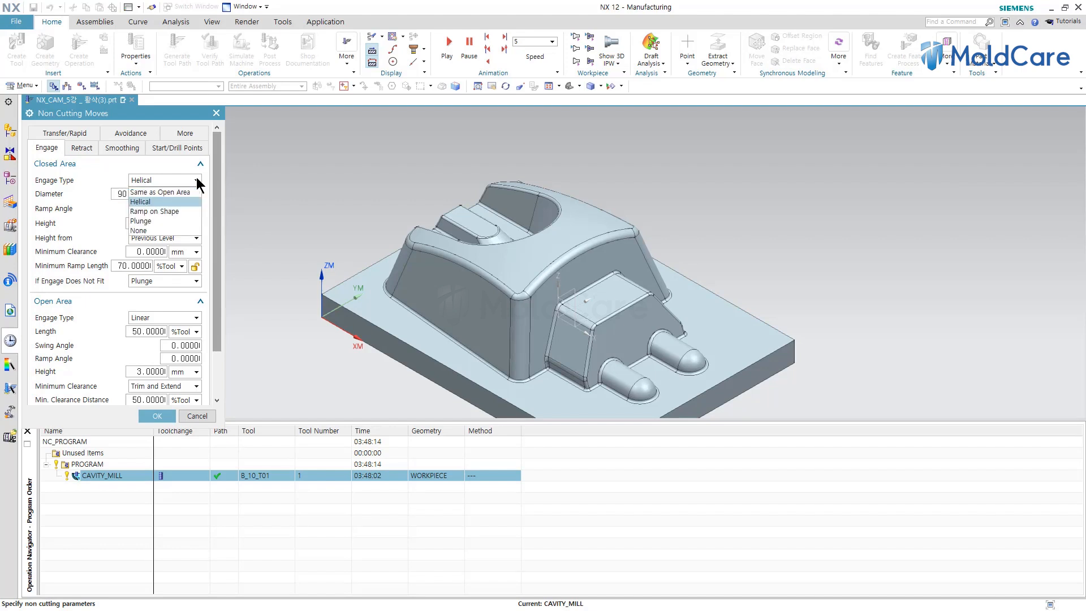
mouse_move(182, 202)
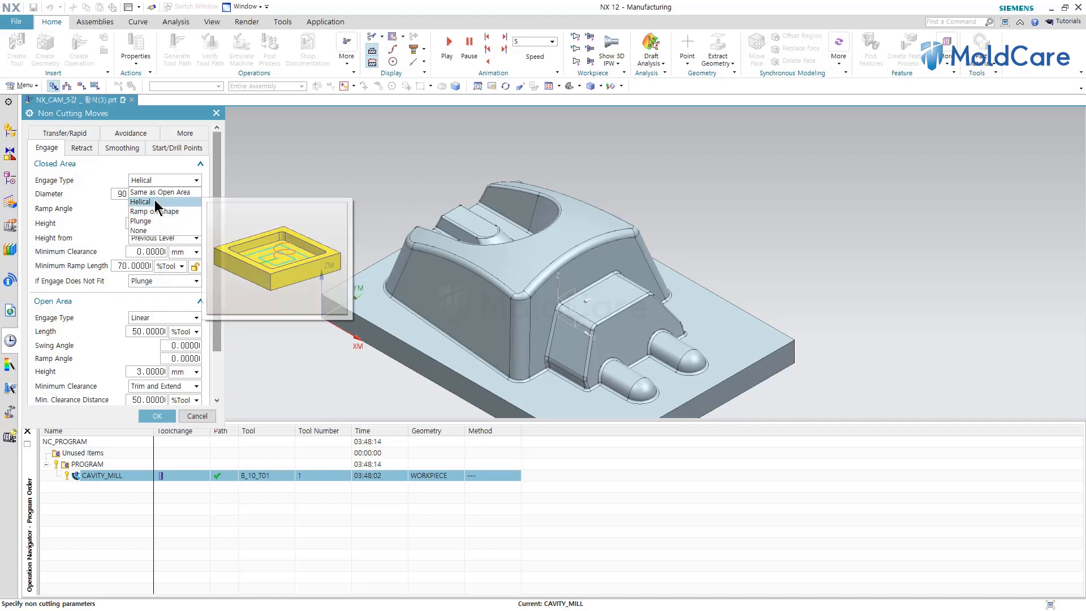
left_click(154, 201)
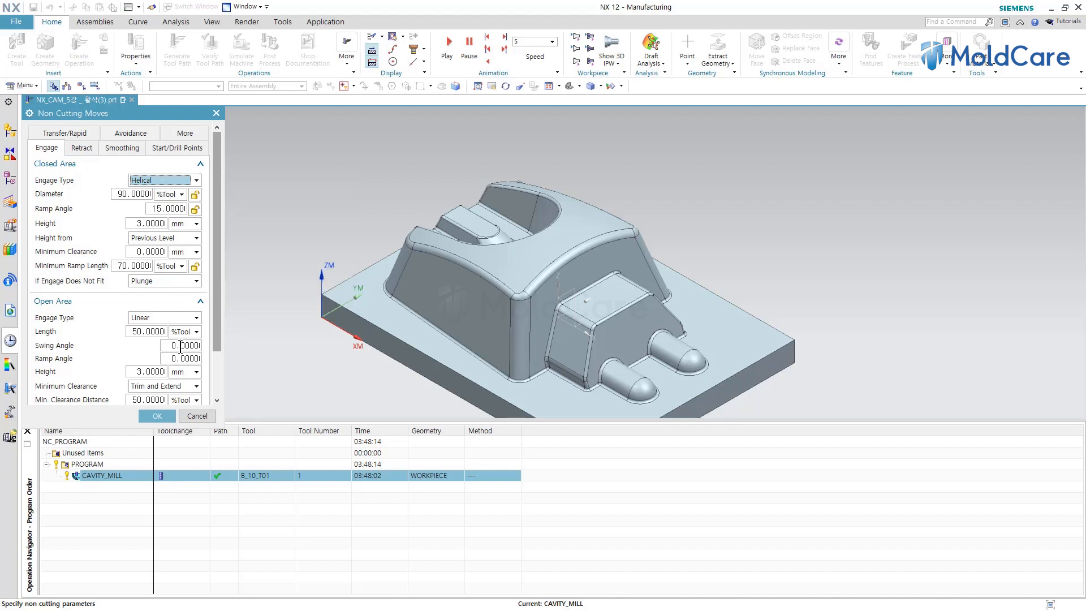
left_click(157, 417)
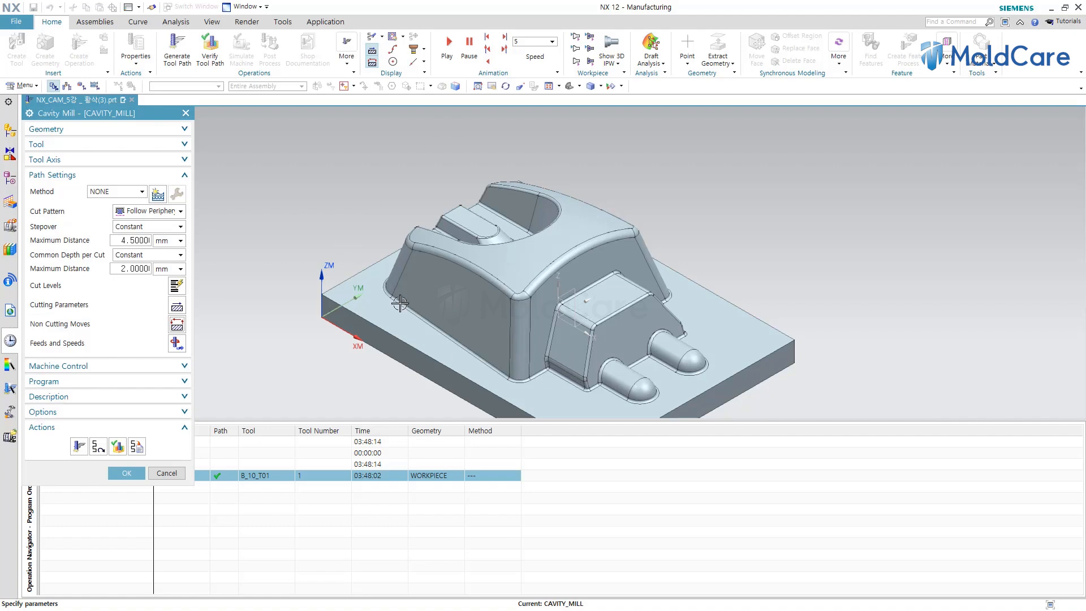
left_click(81, 448)
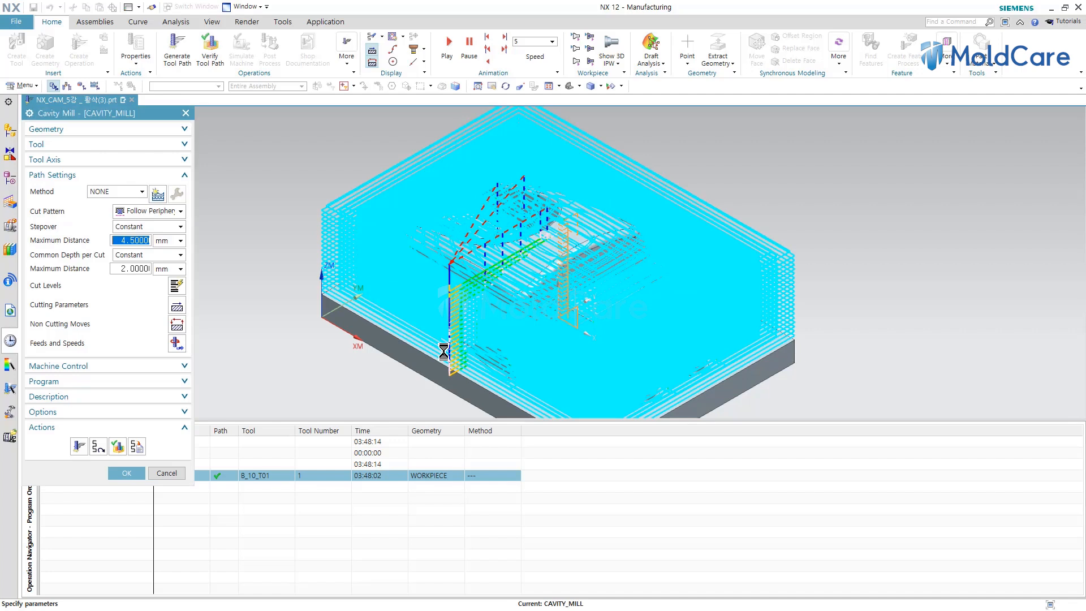
Set the pattern direction to Outward in the operation's cutting parameters
left_click(177, 308)
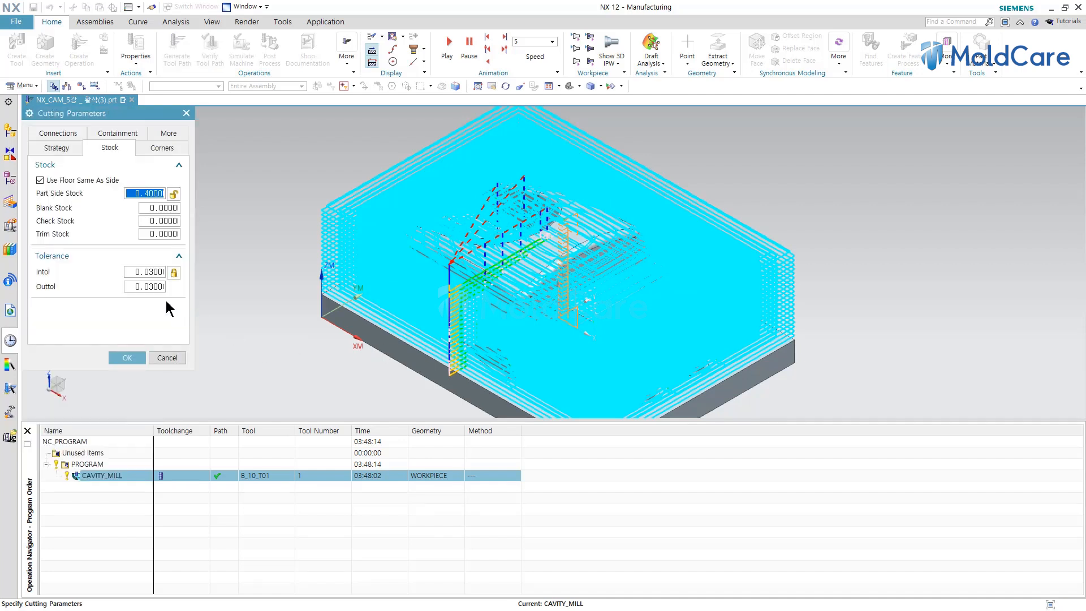
left_click(56, 148)
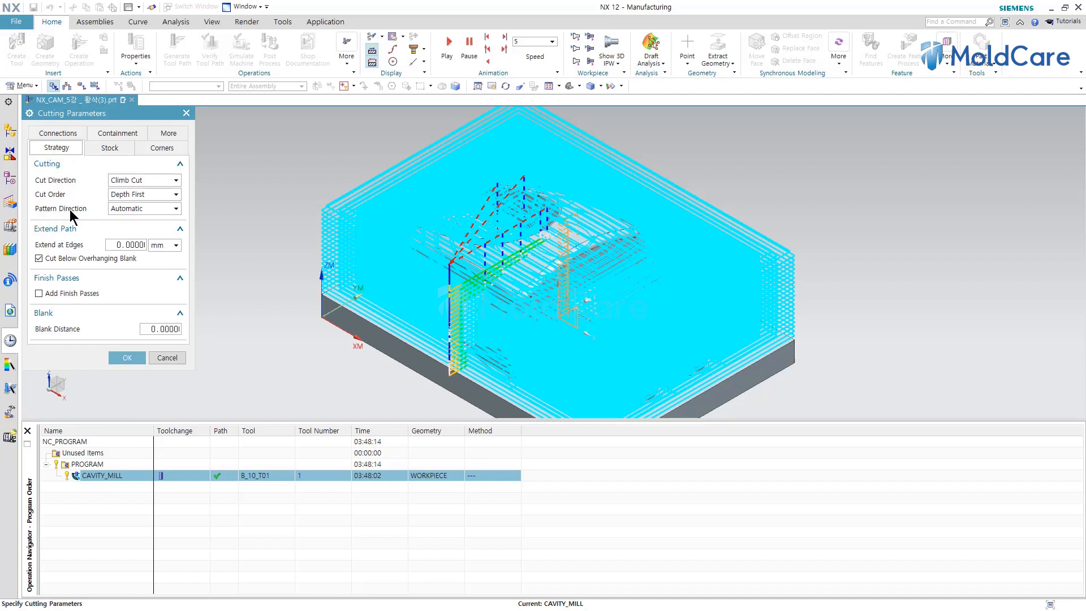
left_click(121, 209)
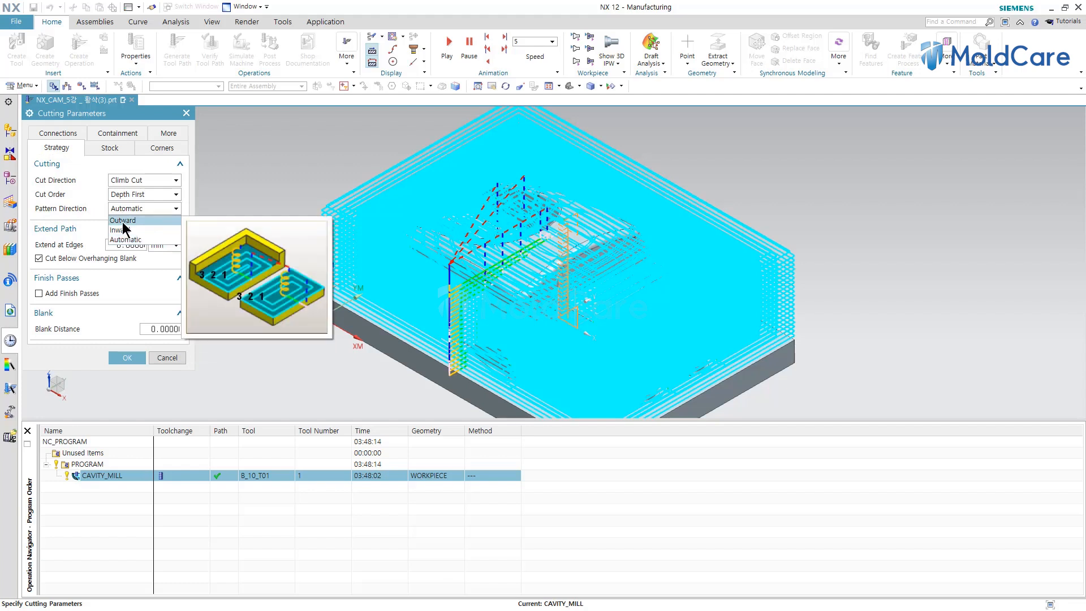
left_click(123, 221)
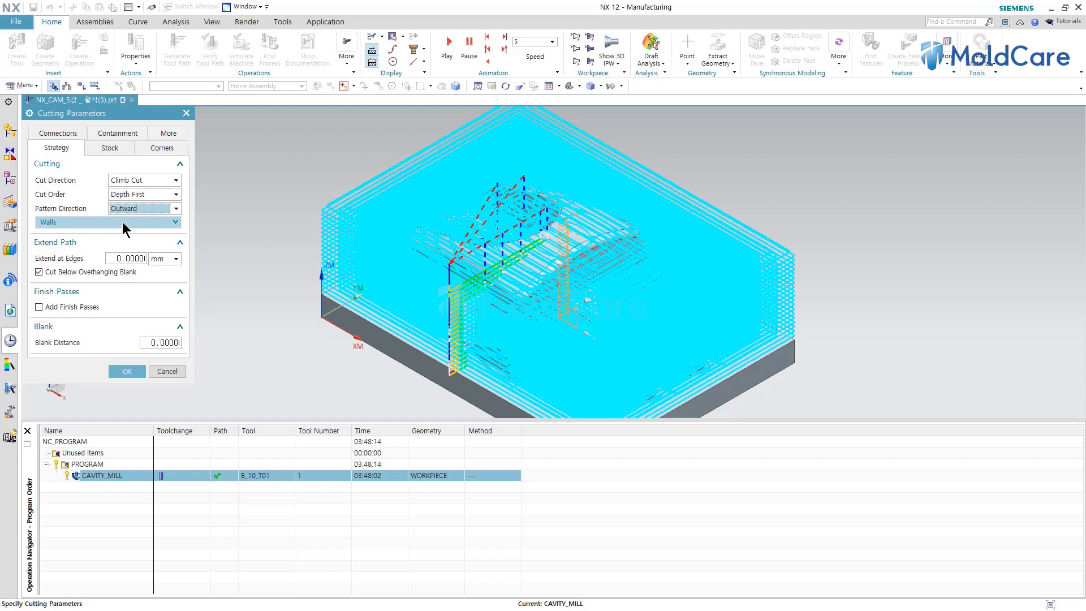
left_click(131, 372)
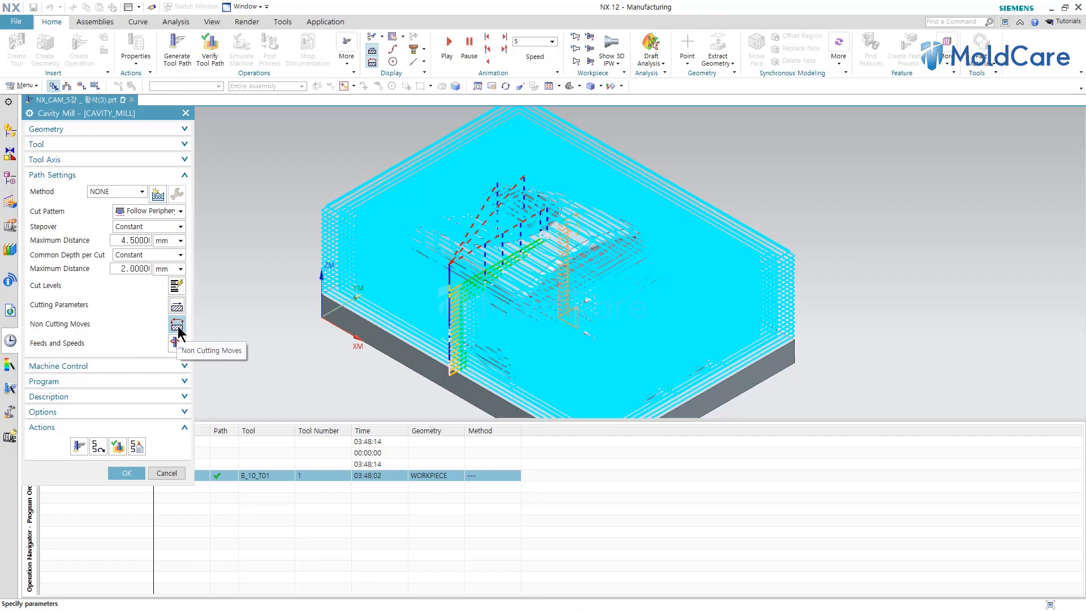
Check the engage settings in the non cutting moves and regenerate the CAVITY_MILL tool path with the outward pattern
left_click(177, 327)
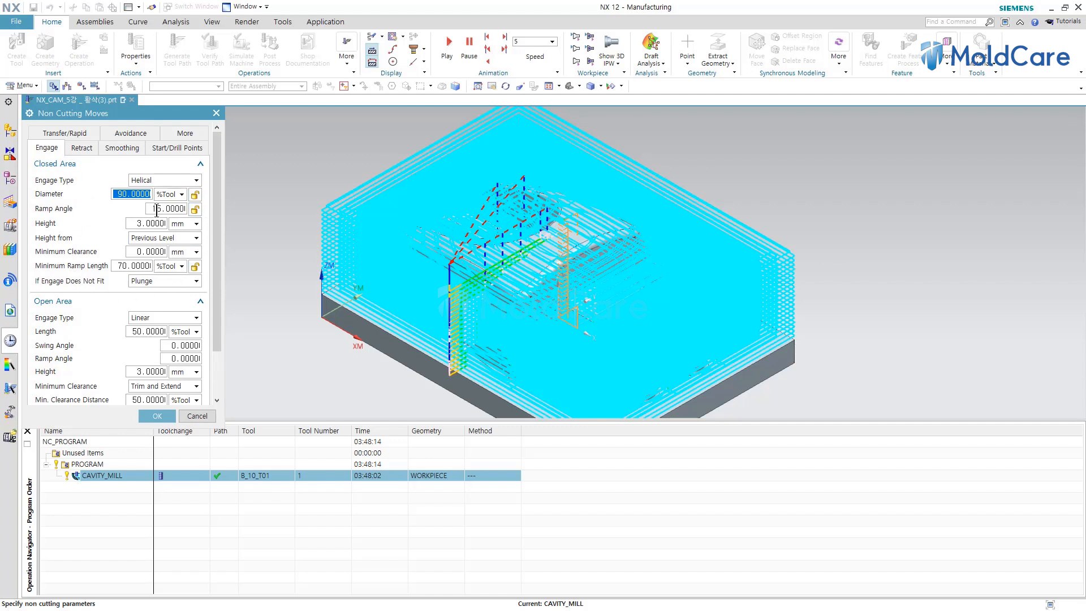
left_click(157, 416)
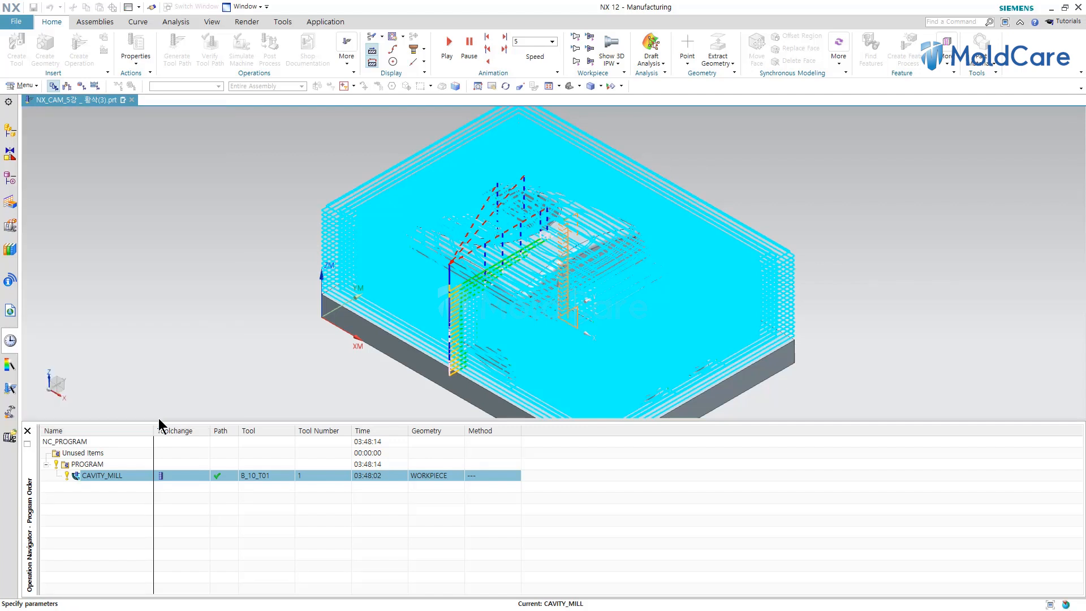
left_click(77, 449)
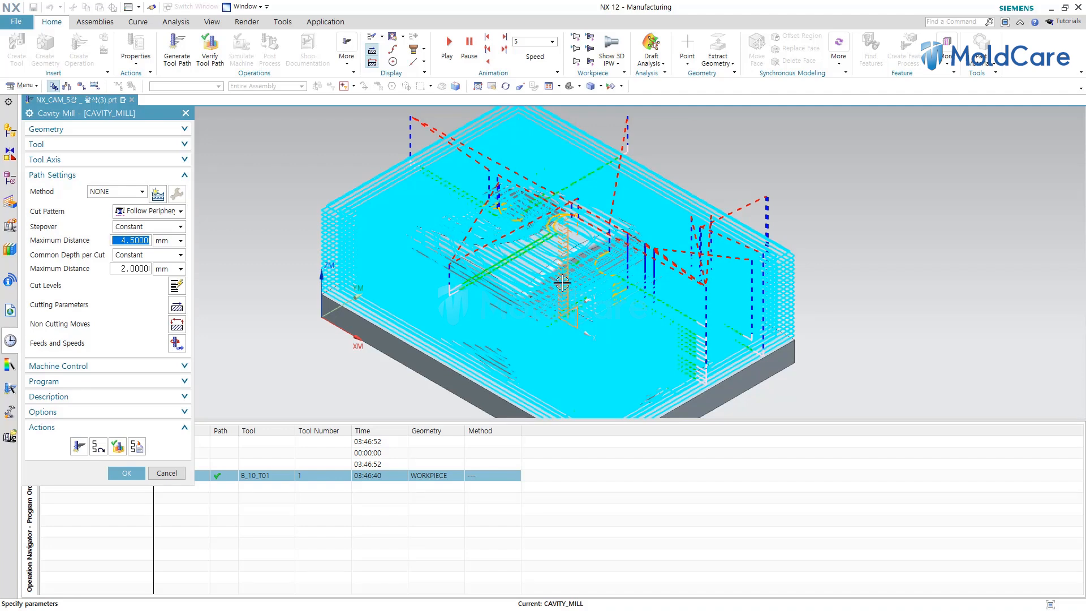
Examine the helical engage moves above the part in a front view and up close
middle_click_drag(563, 283, 585, 266)
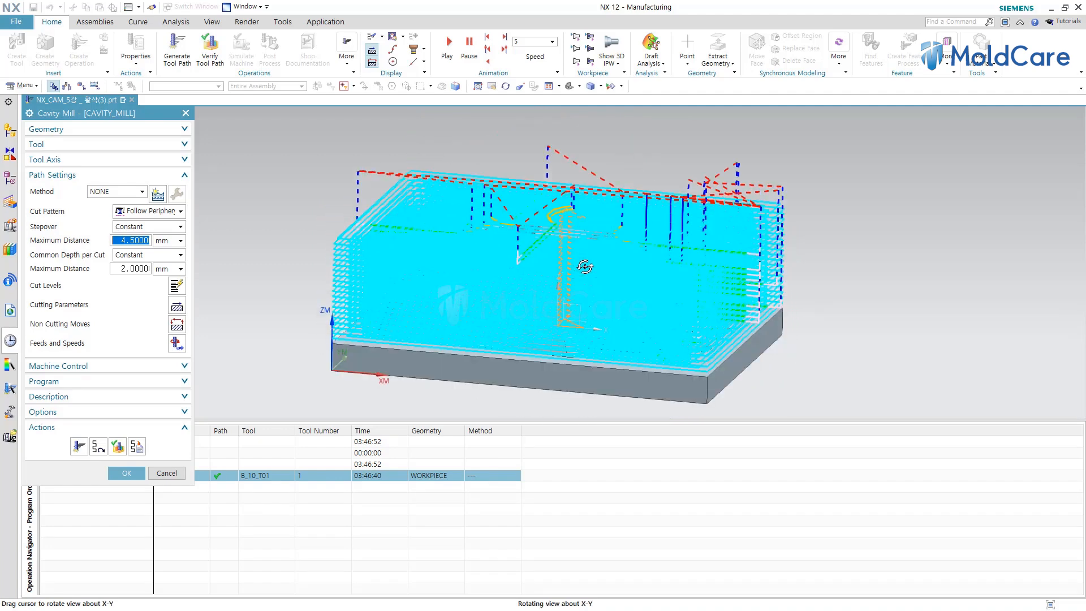
left_click(579, 86)
left_click(591, 120)
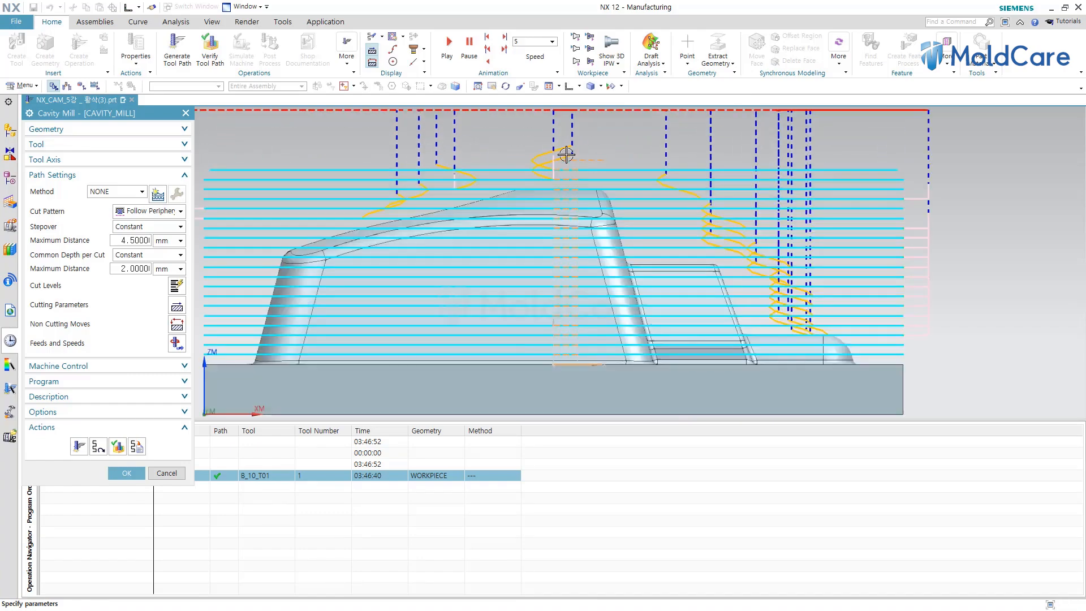
scroll(567, 153, "up", 5)
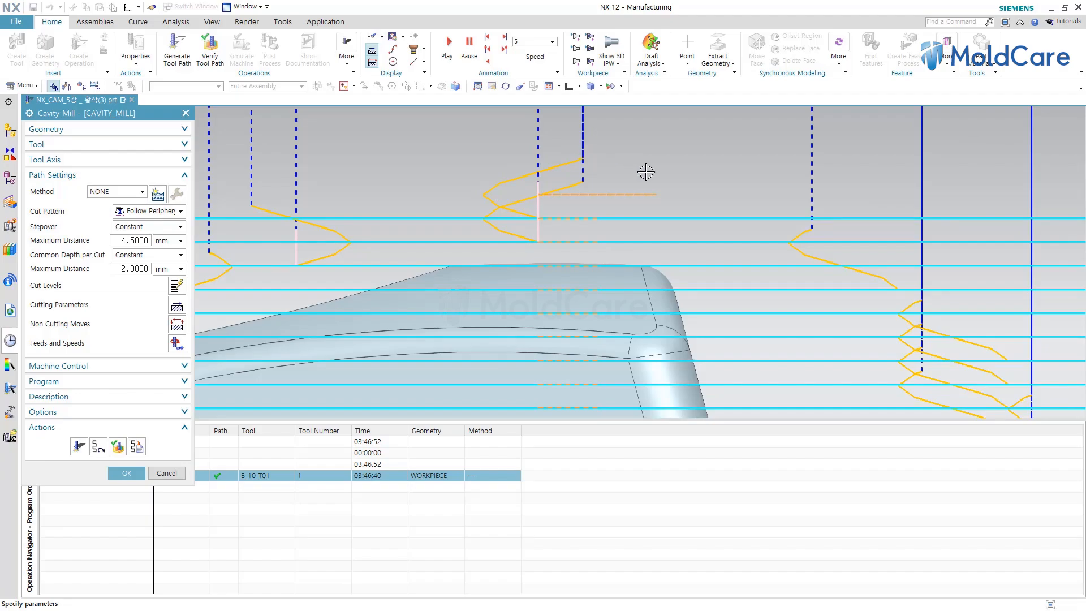
mouse_move(618, 179)
middle_mouse_down()
mouse_move(579, 201)
mouse_move(608, 190)
middle_mouse_up()
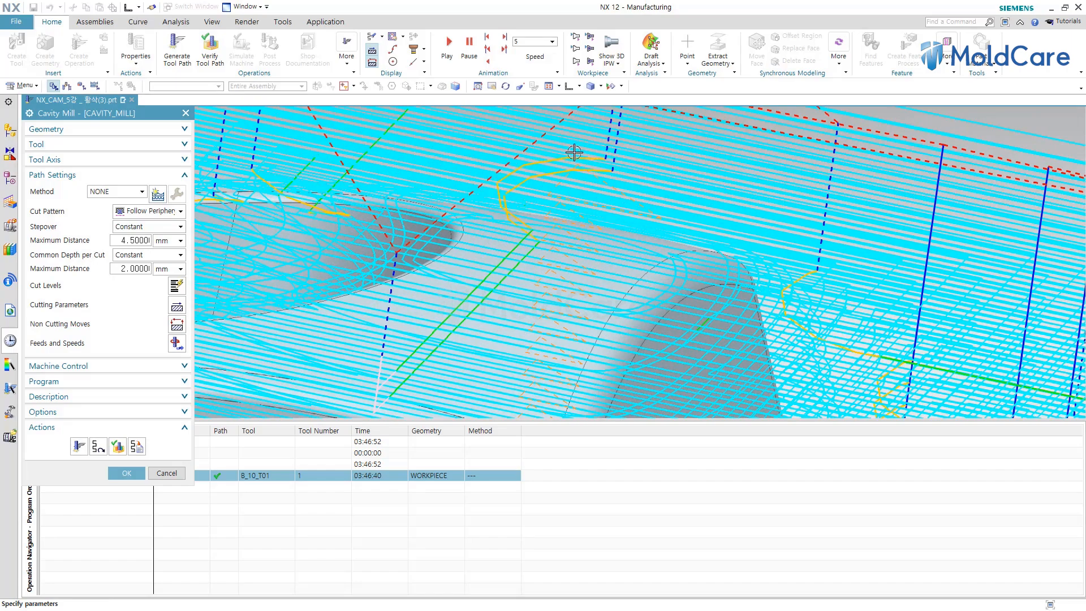
left_click(568, 86)
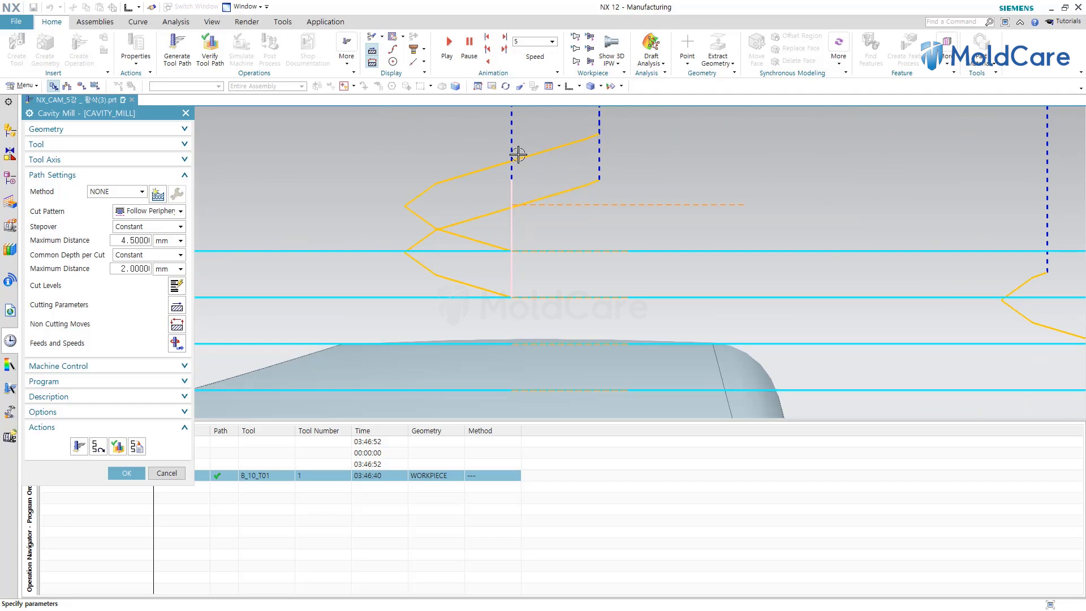
Set the closed-area helical ramp angle to 3 in the non cutting moves and regenerate the tool path
left_click(171, 308)
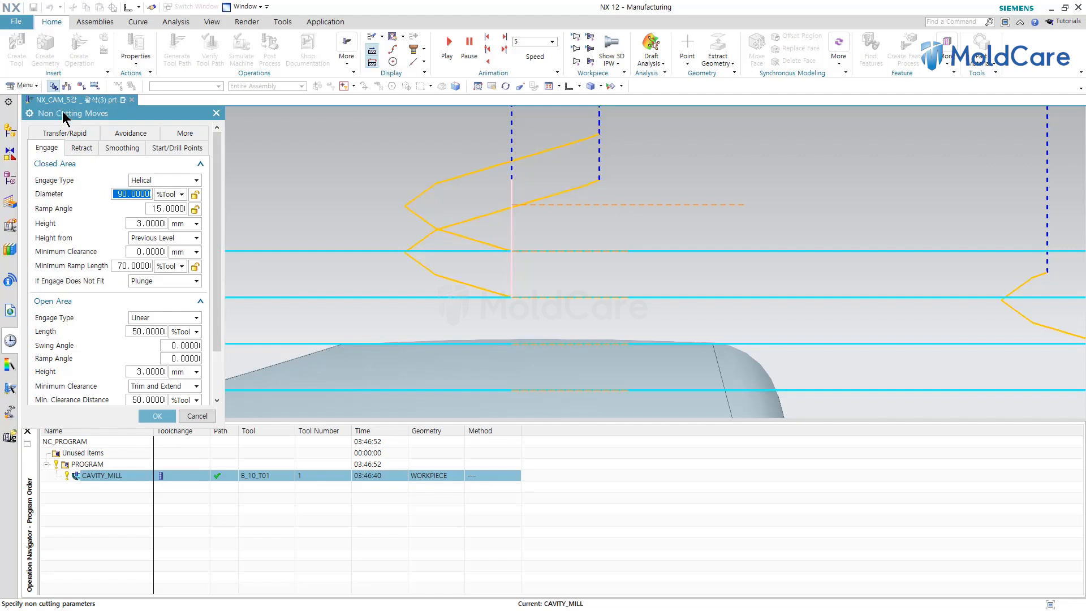
mouse_move(55, 218)
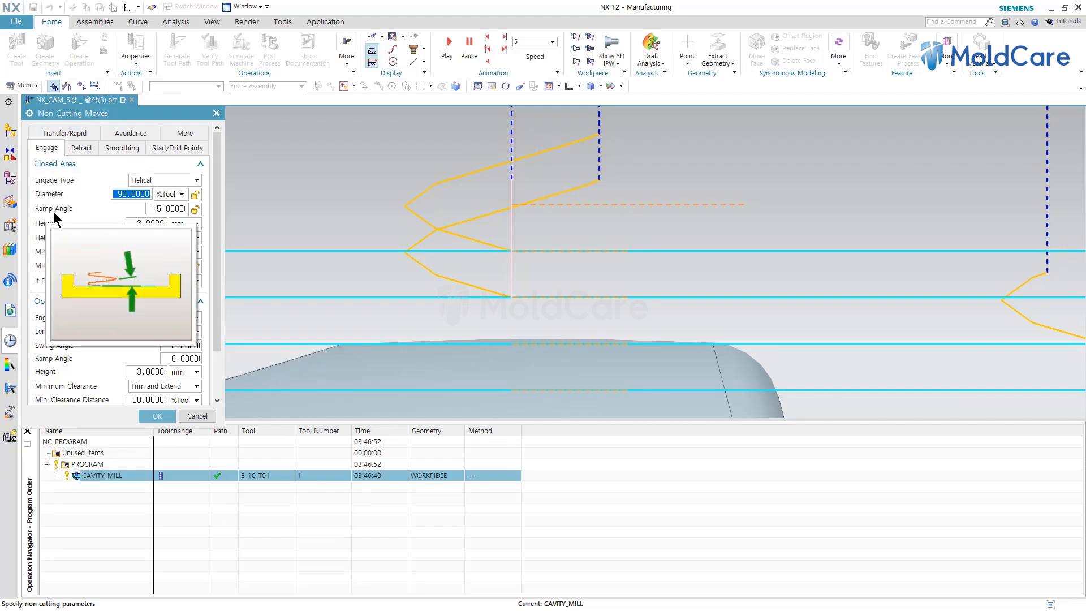
left_click(167, 208)
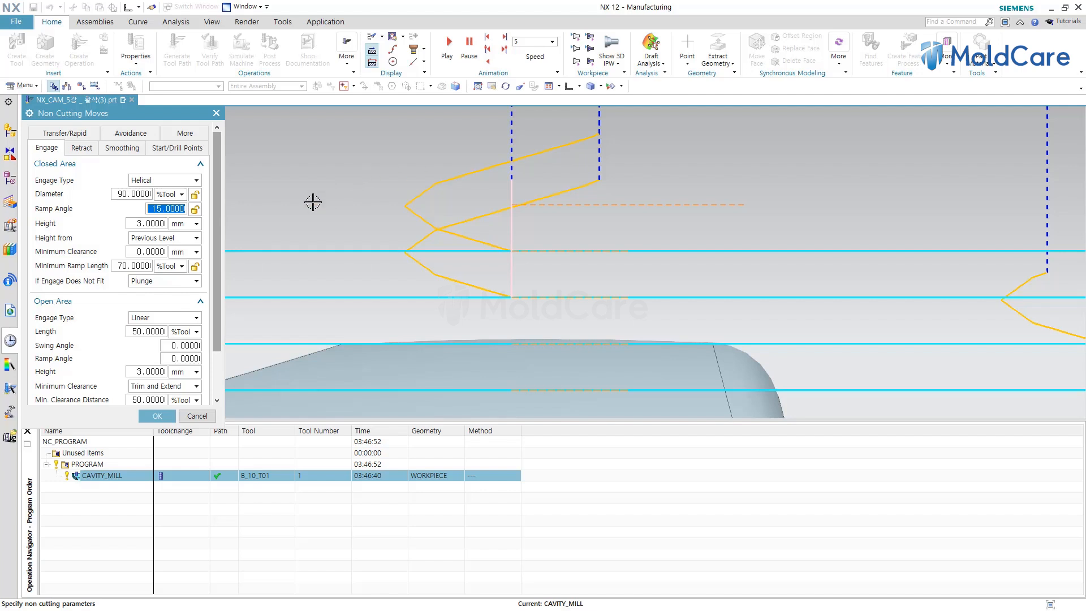
type("3")
left_click(158, 416)
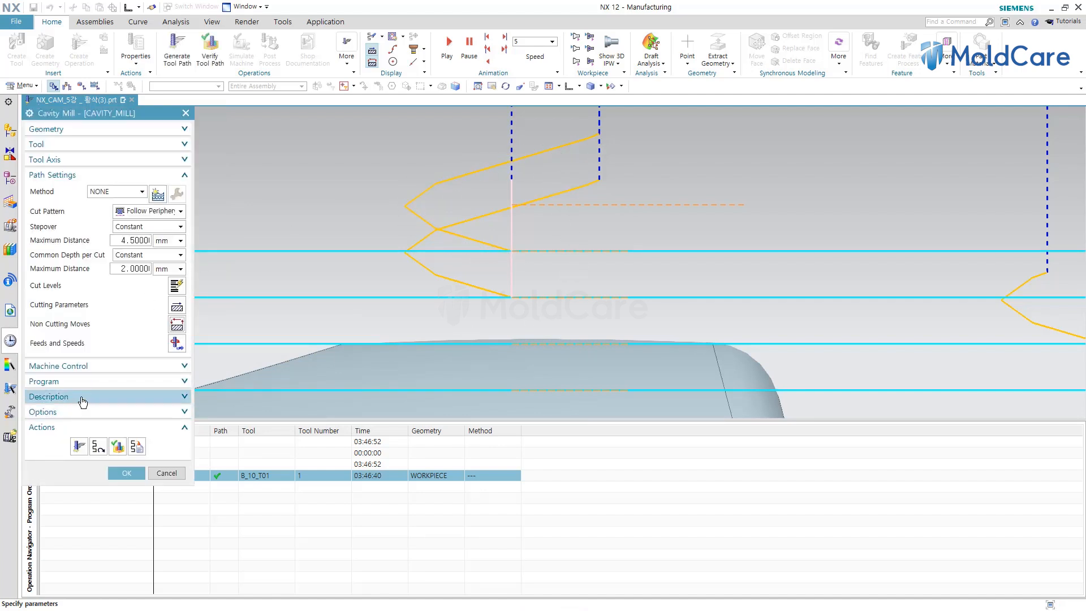
left_click(79, 447)
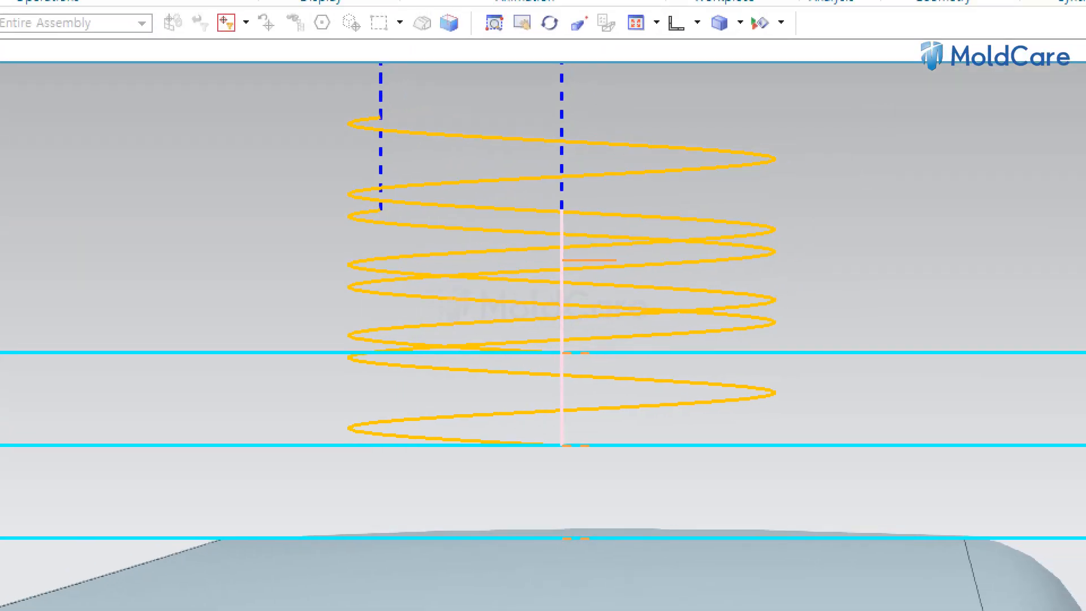
mouse_move(336, 120)
left_mouse_down()
mouse_move(544, 144)
mouse_move(791, 153)
left_mouse_up()
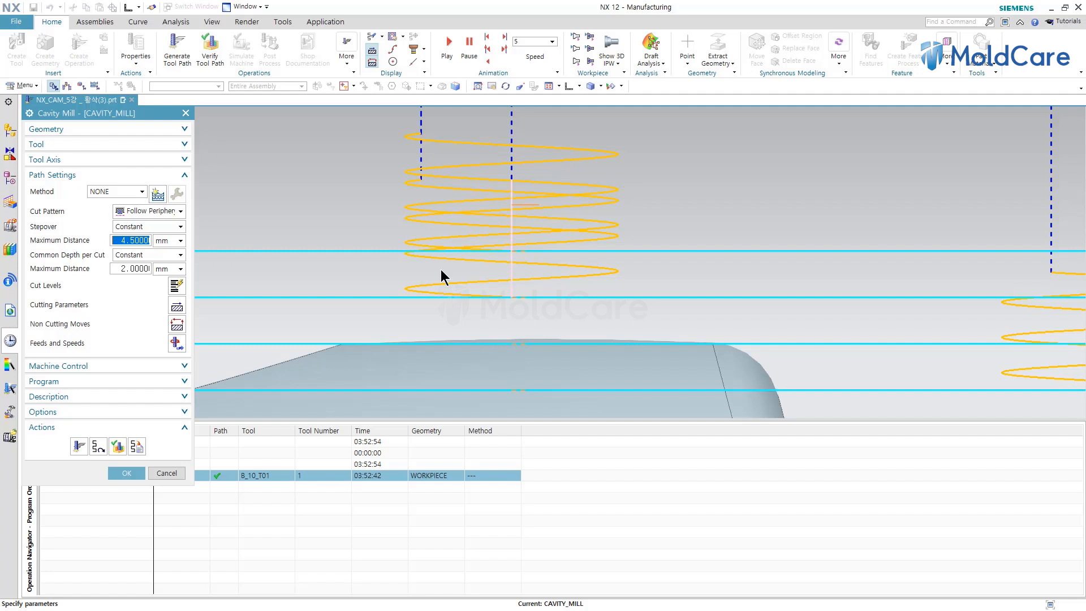
Reopen the non cutting moves, review the closed-area ramp angle and collapse the open-area settings
left_click(180, 323)
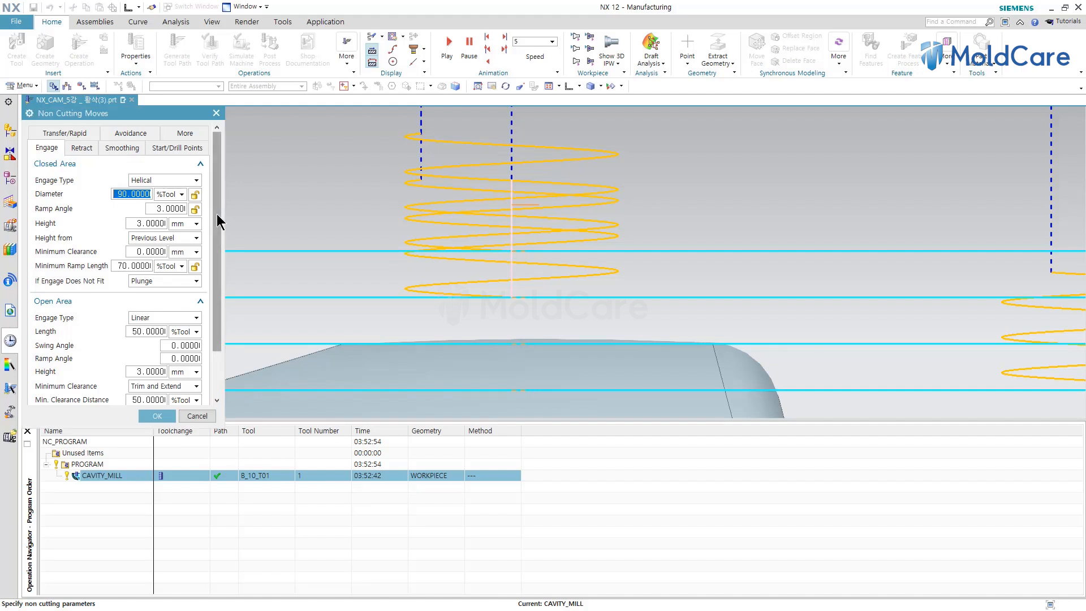
left_click(182, 208)
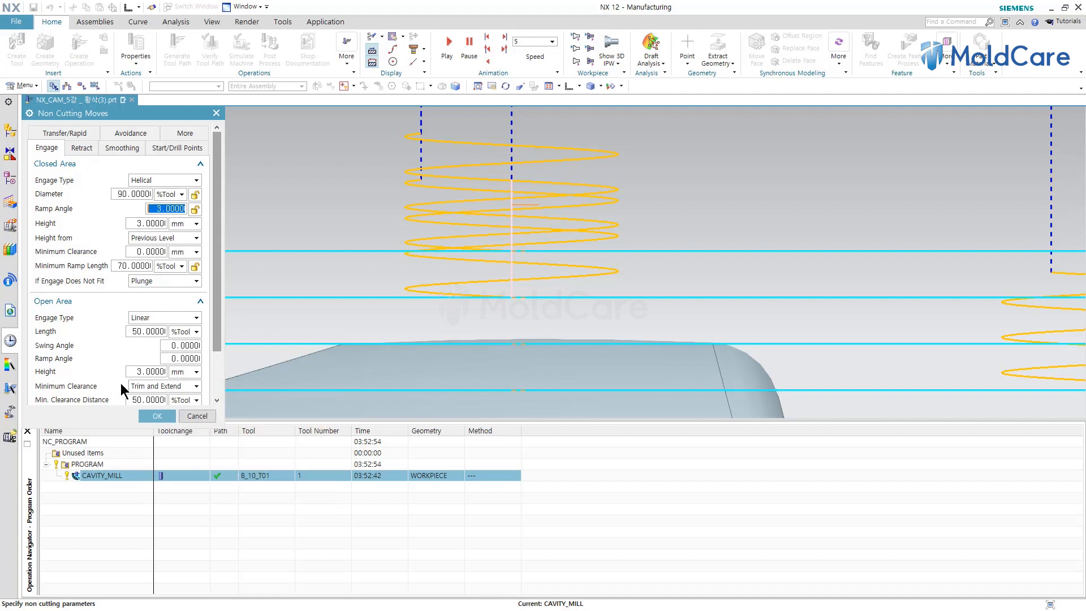
left_click(172, 301)
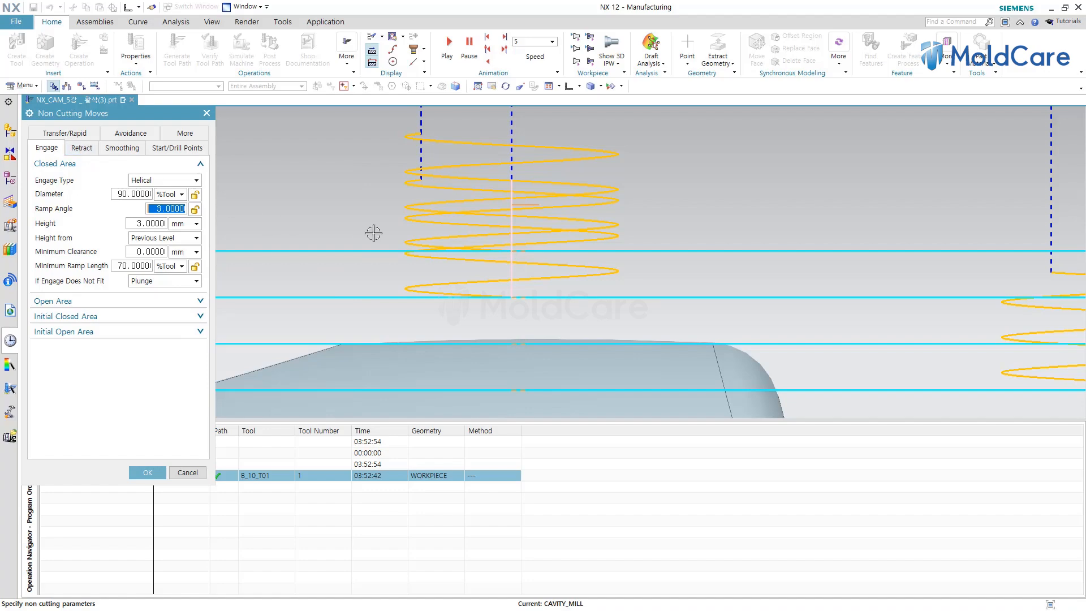
Examine the regenerated helical engage moves over the part and the entry moves beside the stock in a side view
scroll(397, 235, "down", 3)
middle_click_drag(531, 237, 451, 204)
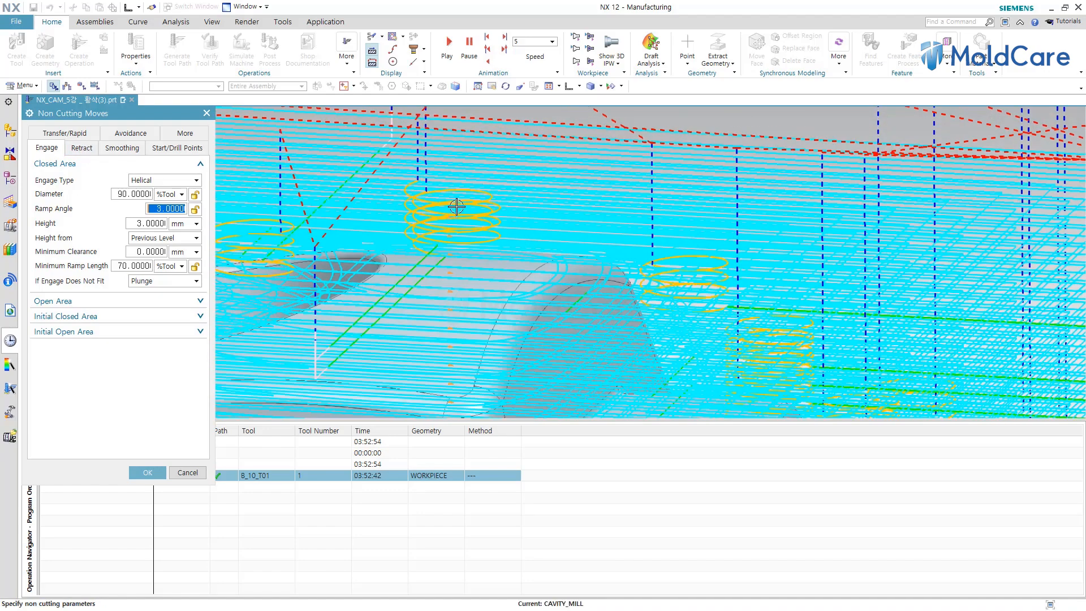
scroll(352, 299, "down", 3)
scroll(396, 310, "up", 5)
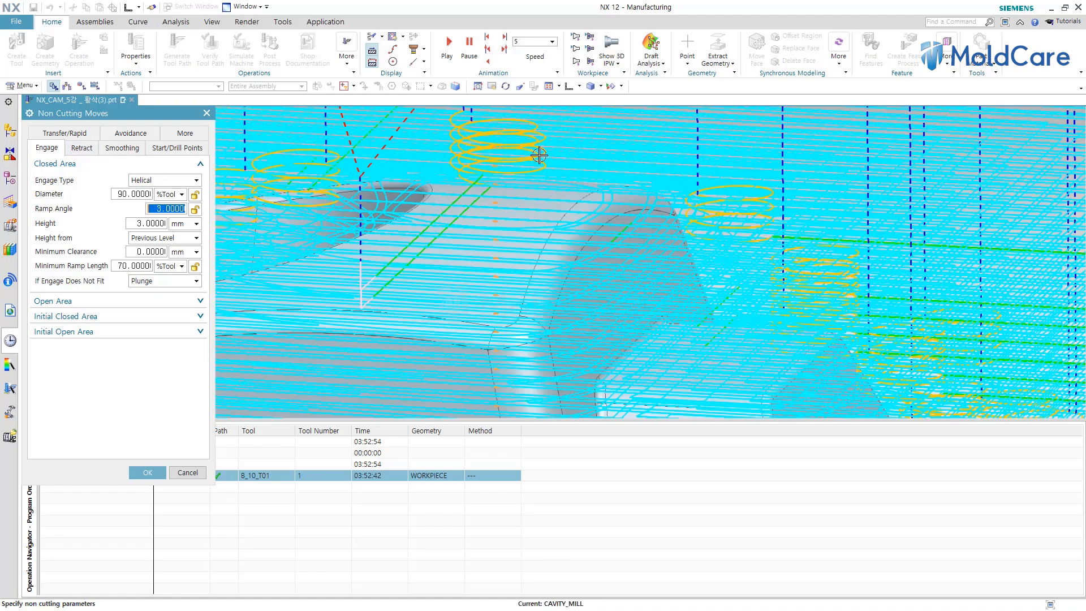
left_click(580, 86)
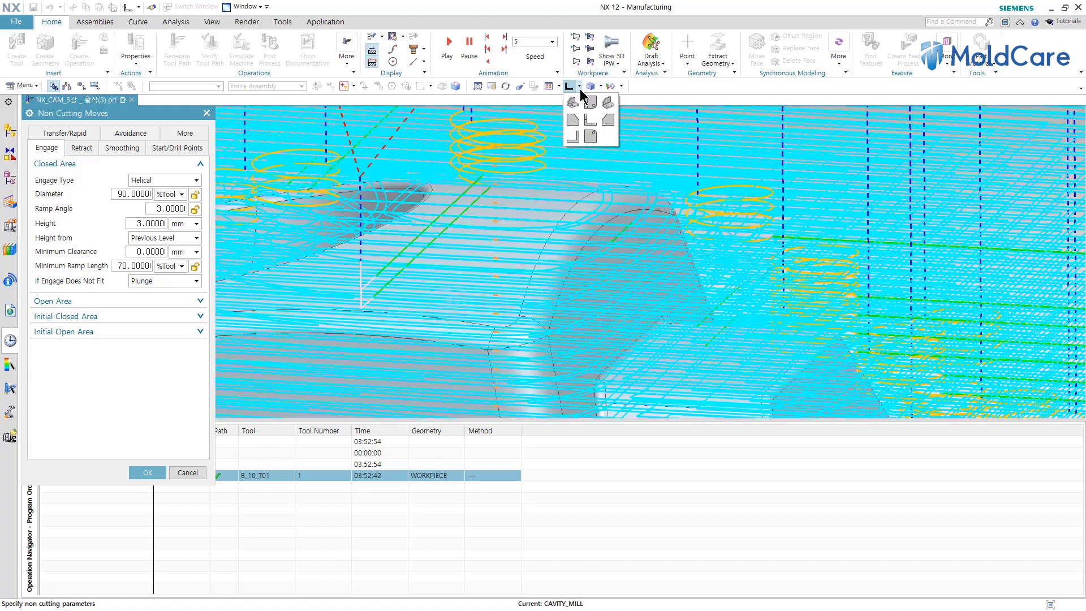
left_click(606, 117)
scroll(293, 170, "up", 4)
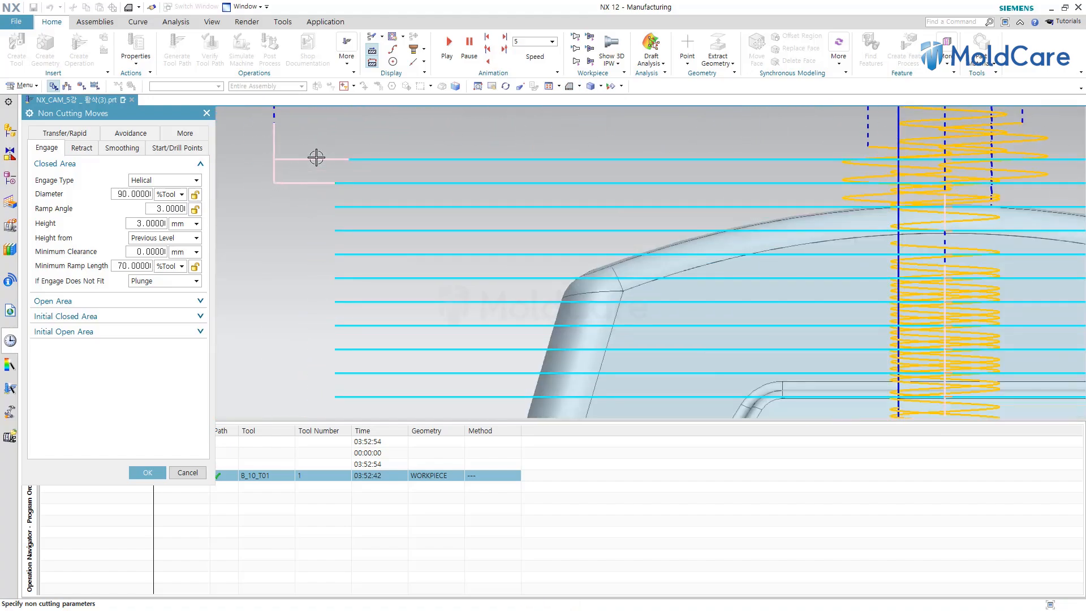
Compare the retract settings with the closed-area and open-area engage settings in the non cutting moves
left_click(84, 148)
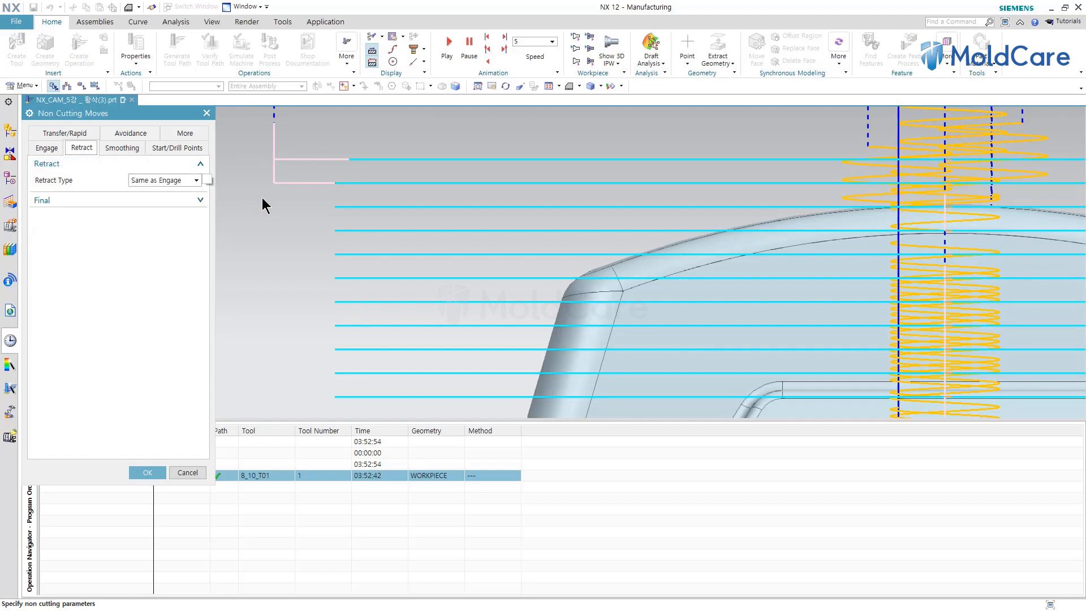
key("ctrl+f")
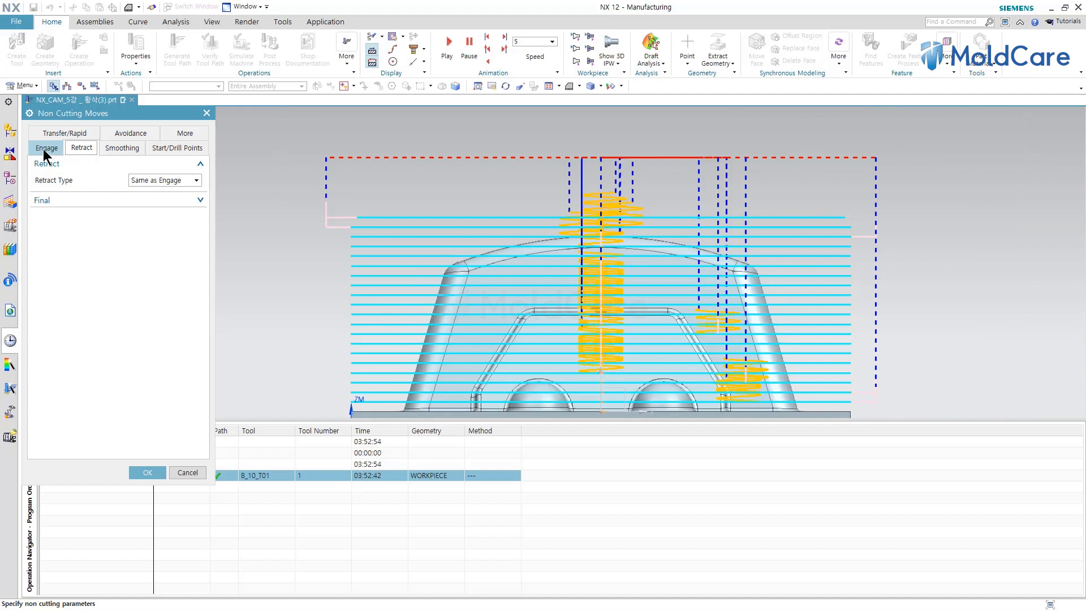
left_click(47, 149)
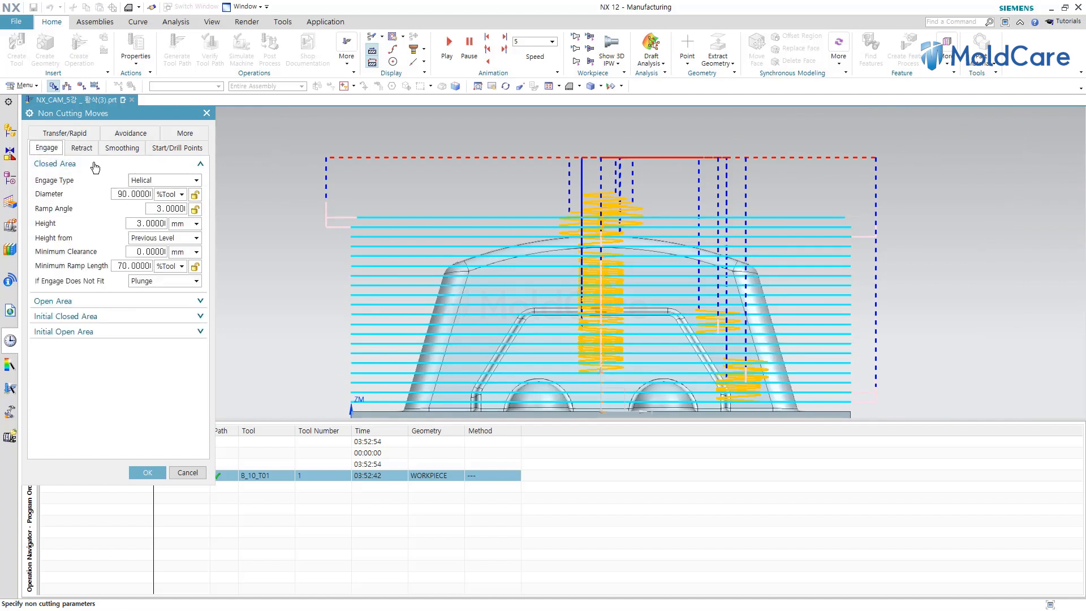
left_click(84, 148)
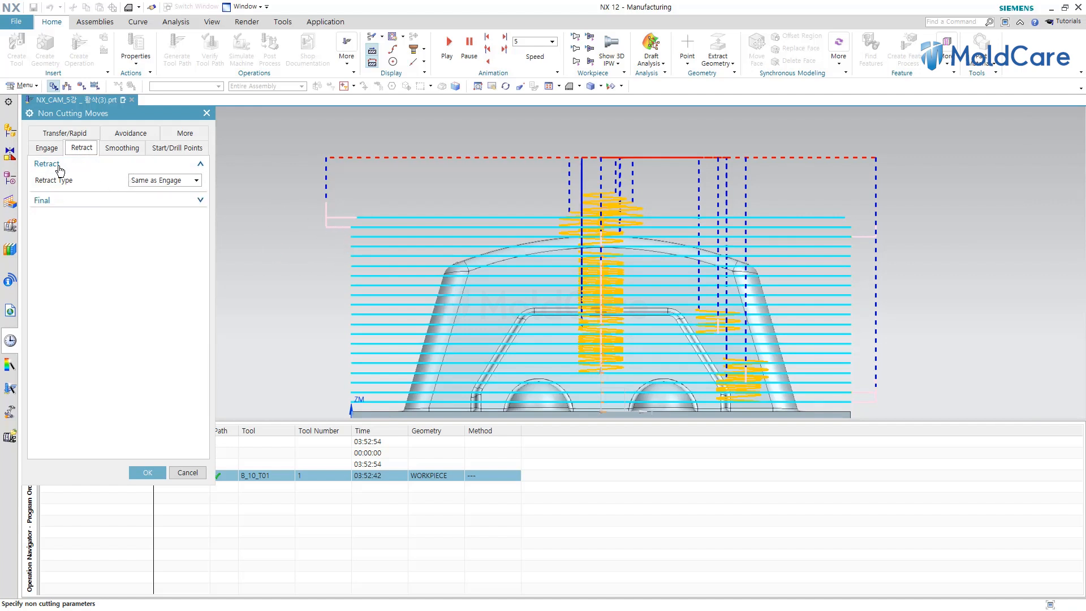
left_click(49, 149)
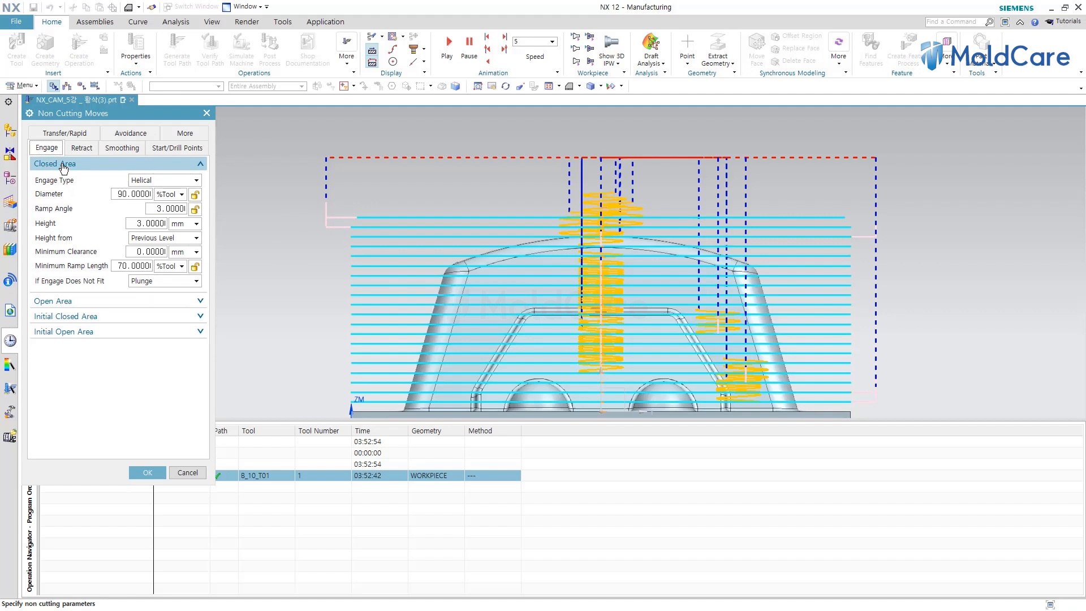
left_click(82, 304)
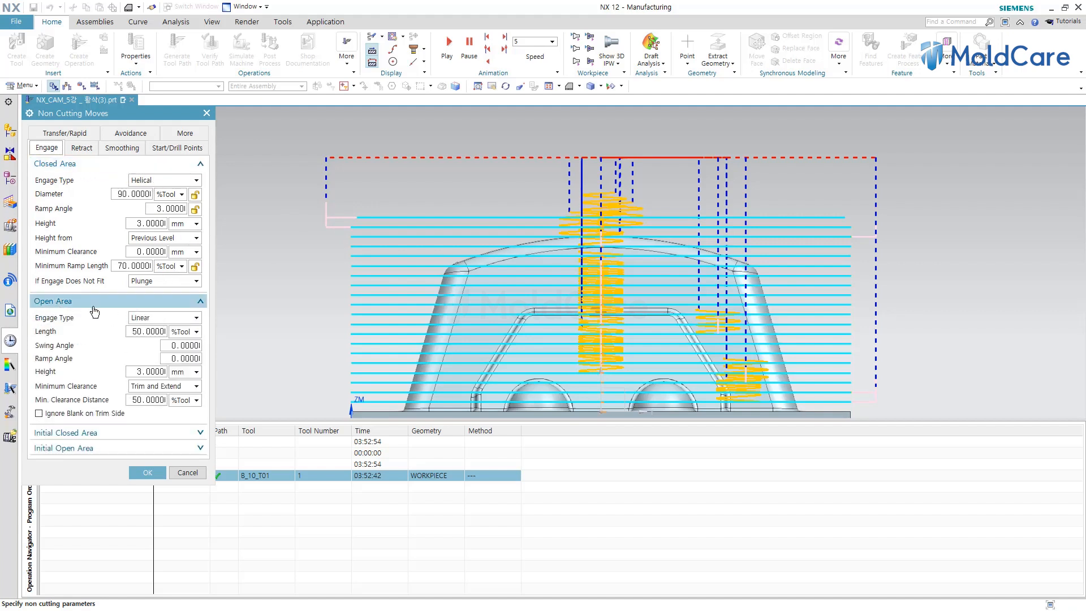
mouse_move(143, 317)
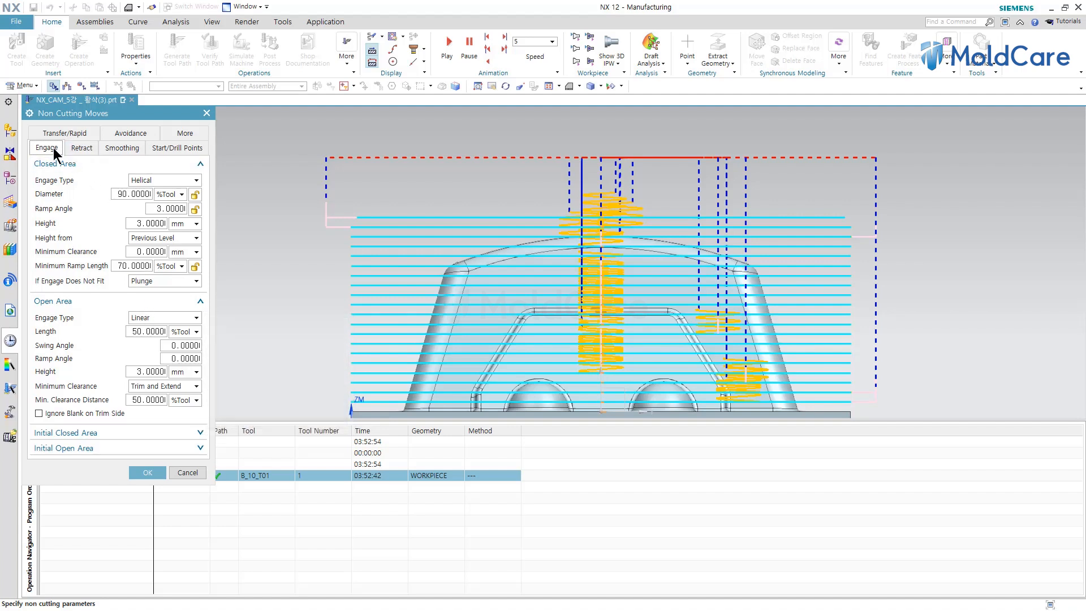
Set the retract type to Linear - Along Vector and pick the positive ZC axis as its vector
left_click(80, 148)
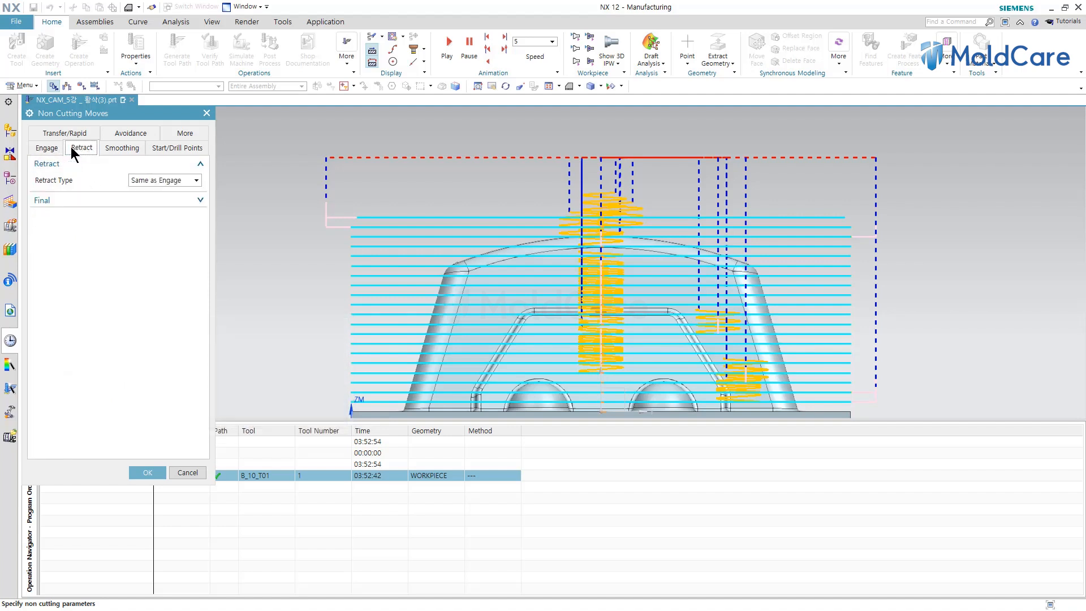
left_click(179, 182)
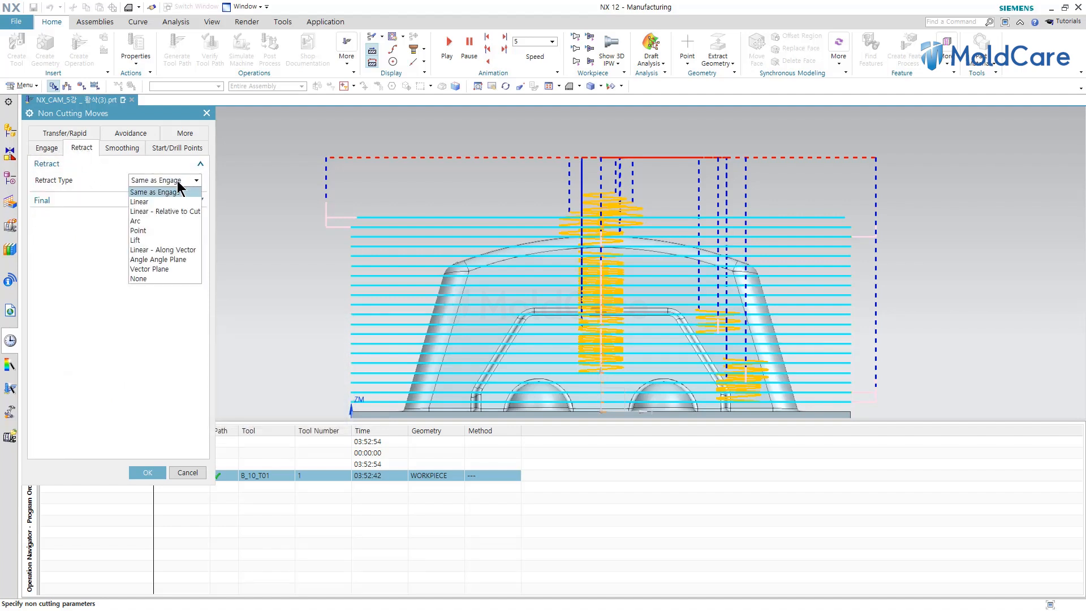
left_click(175, 250)
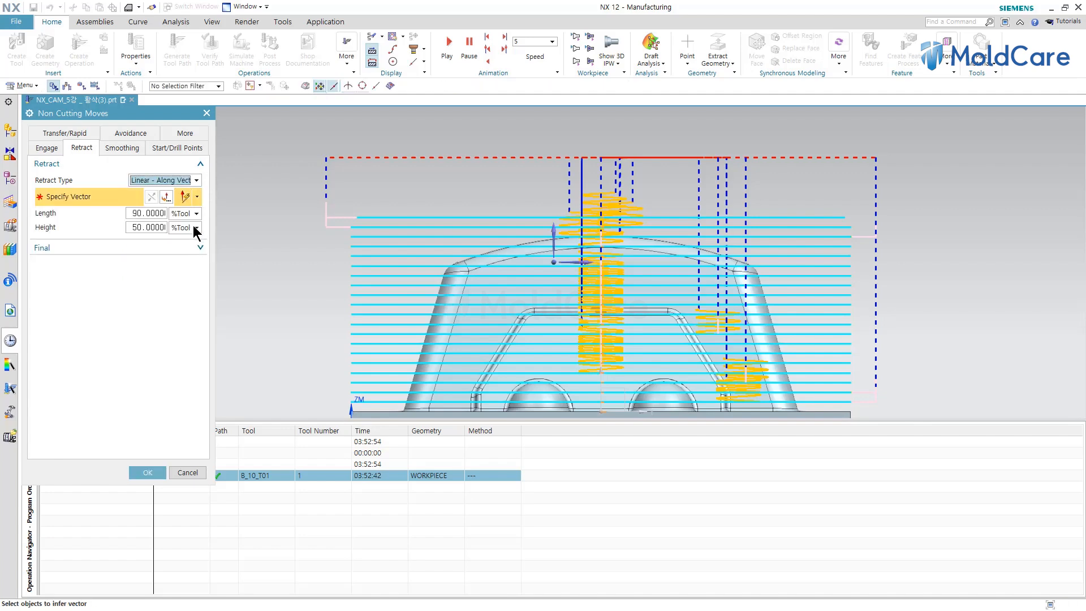
left_click(197, 196)
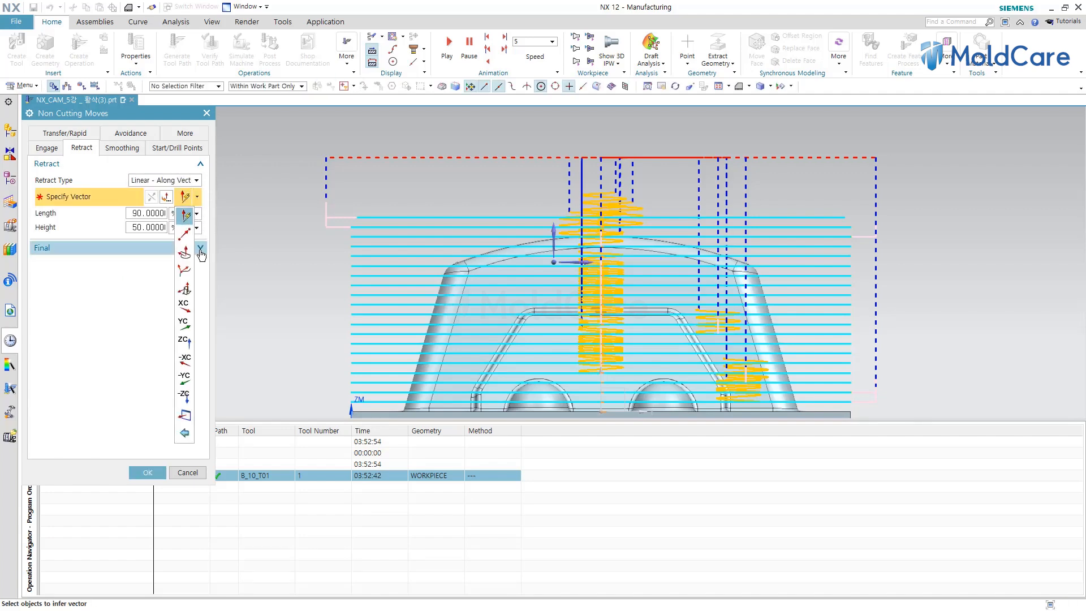
left_click(188, 338)
Accept the changed retract settings and regenerate the CAVITY_MILL tool path, examining its retract moves around the whole part
scroll(317, 208, "up", 4)
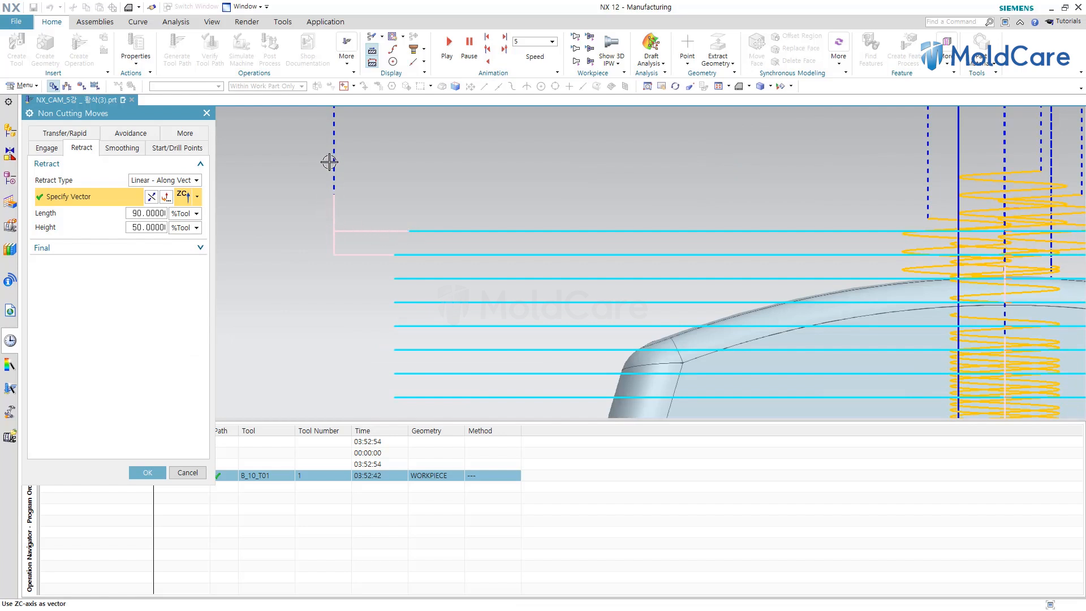
scroll(489, 221, "down", 5)
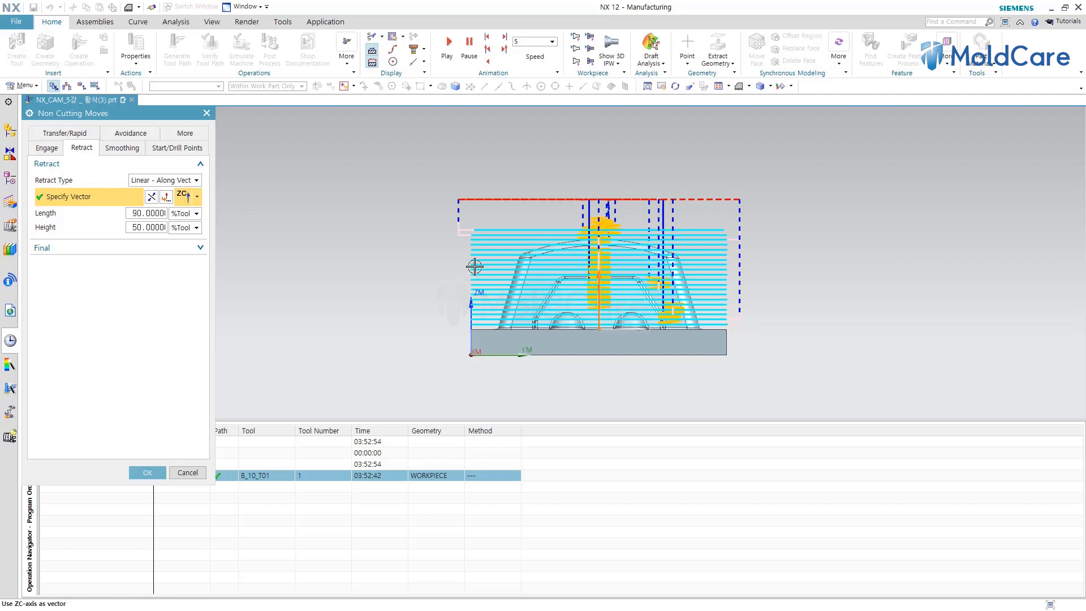
scroll(457, 225, "up", 4)
scroll(458, 225, "up", 3)
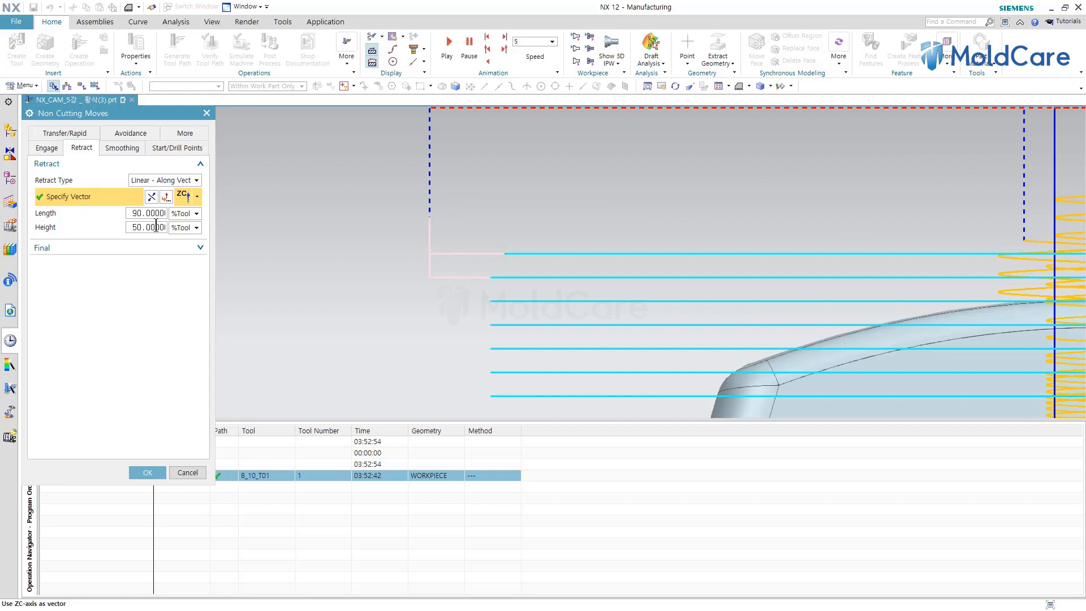
left_click(145, 474)
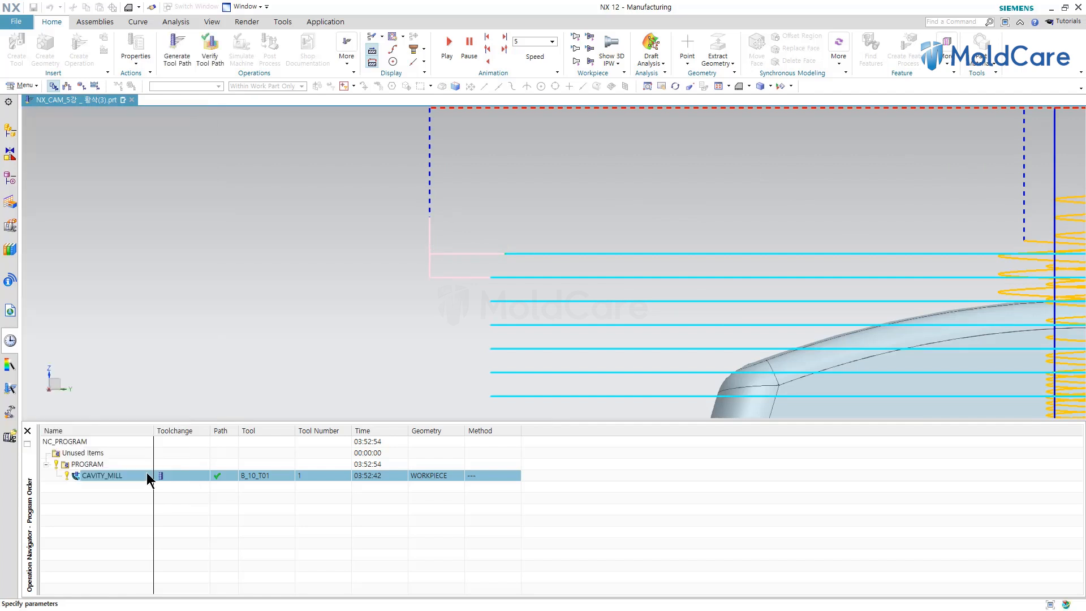
left_click(79, 449)
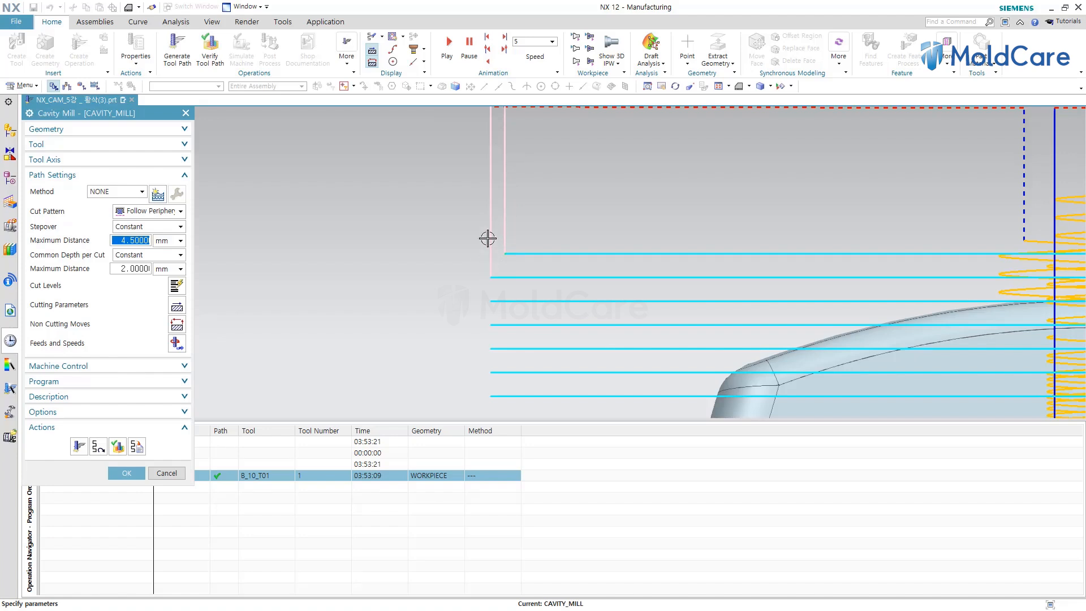
scroll(397, 203, "down", 5)
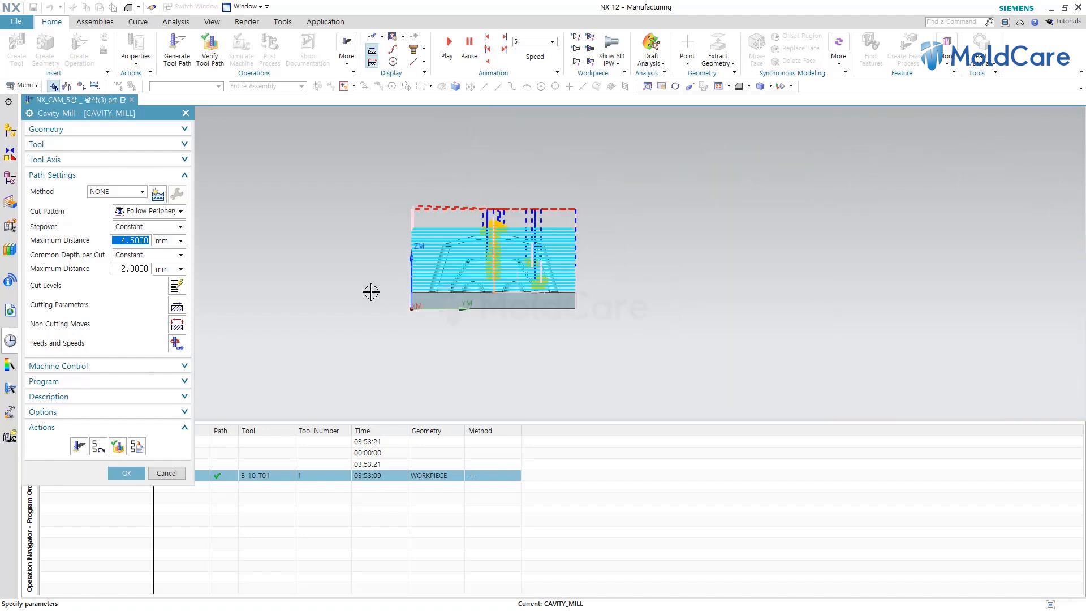
middle_click_drag(371, 291, 440, 359)
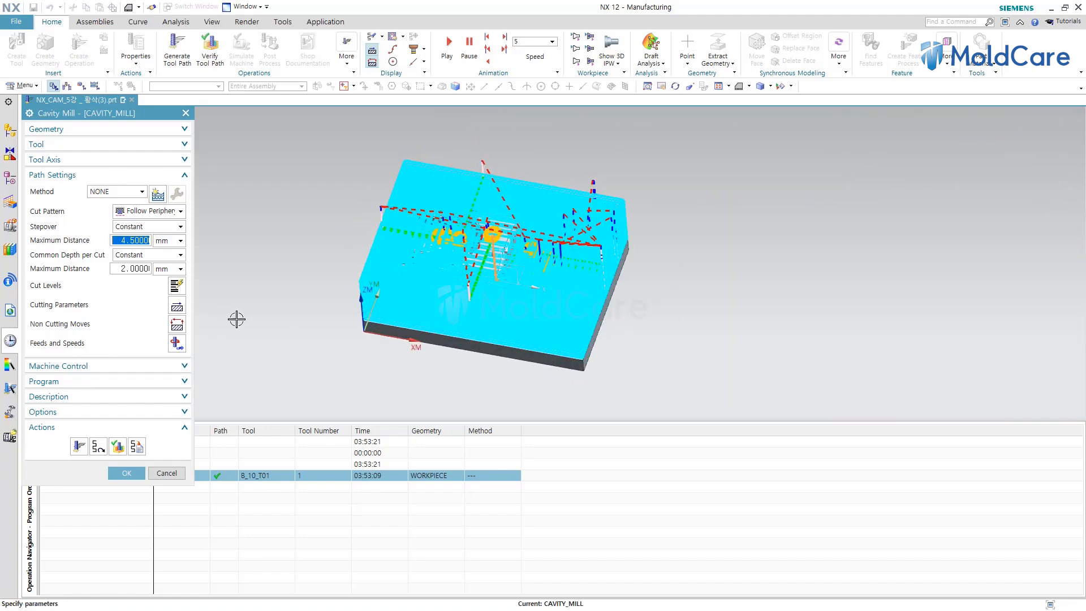
Reopen the non cutting moves and review the retract vector settings alongside the closed-area engage type and ramp angle
left_click(178, 324)
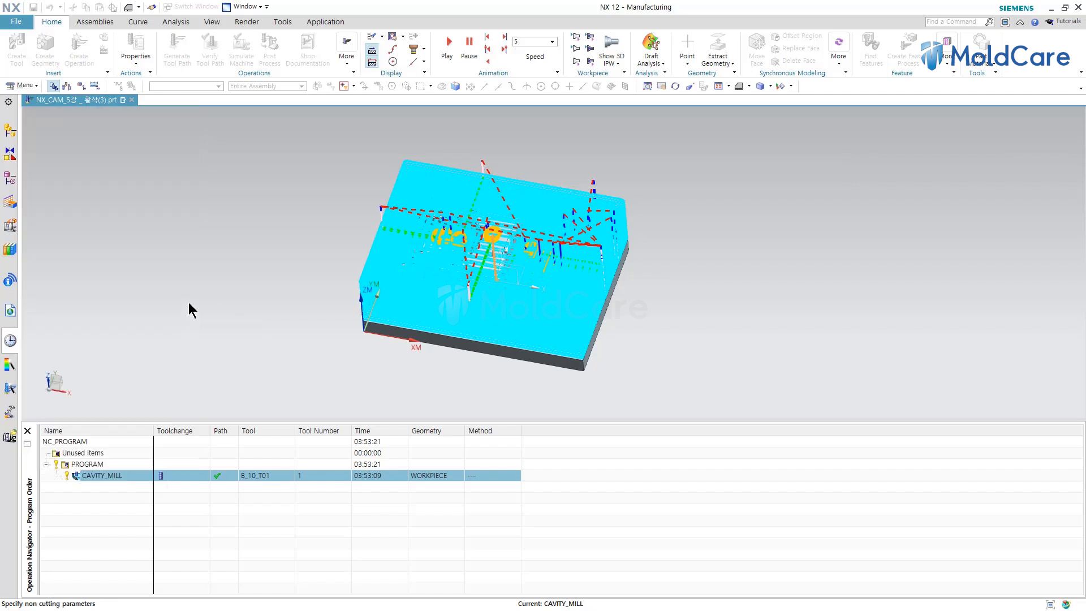
left_click(49, 149)
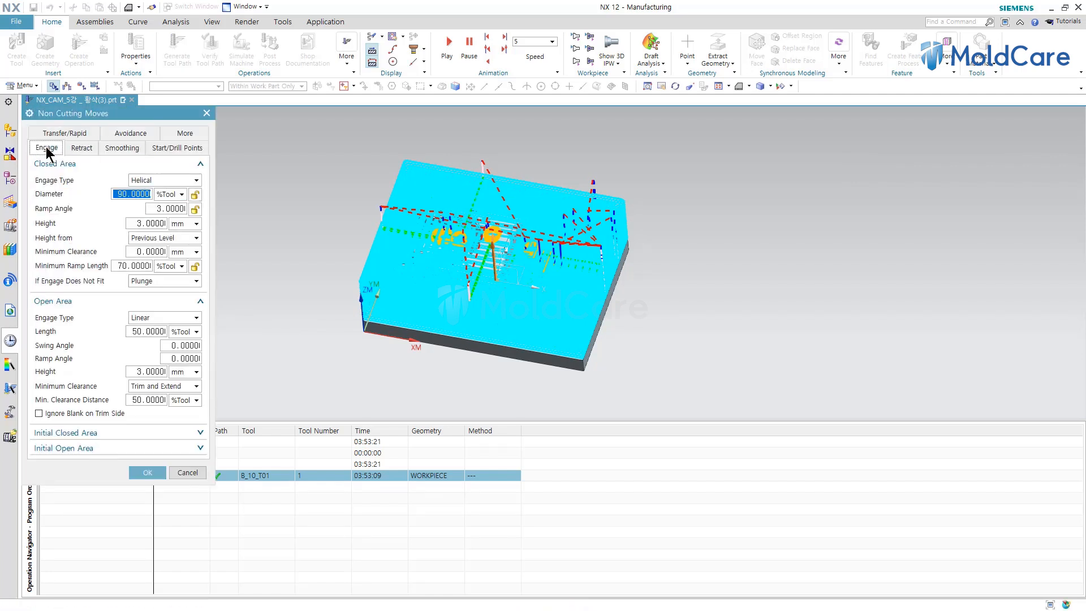
left_click(81, 150)
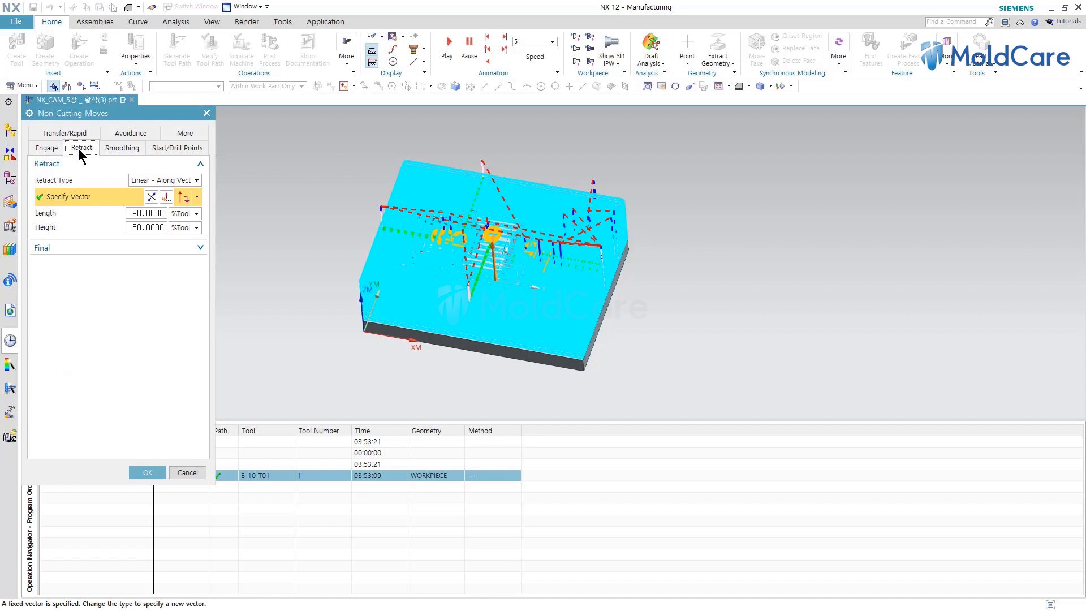
left_click(45, 150)
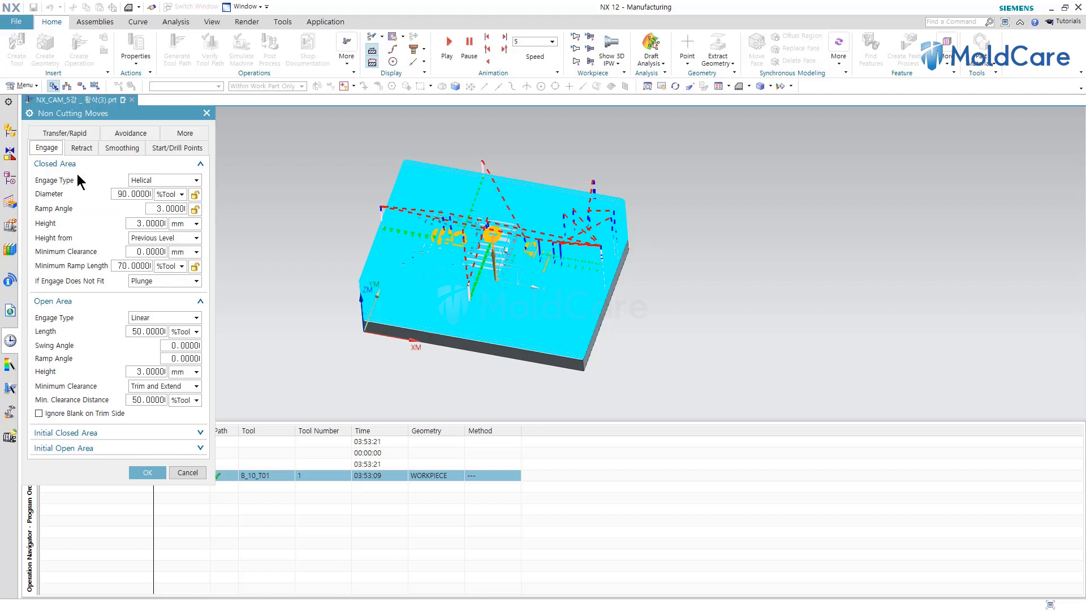
mouse_move(148, 181)
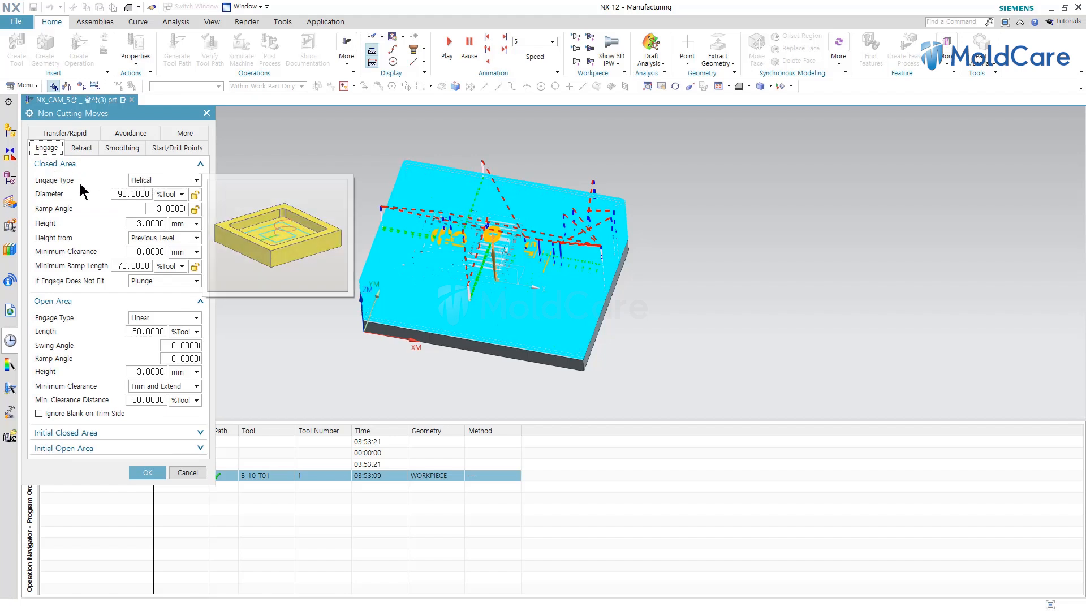
double_click(163, 209)
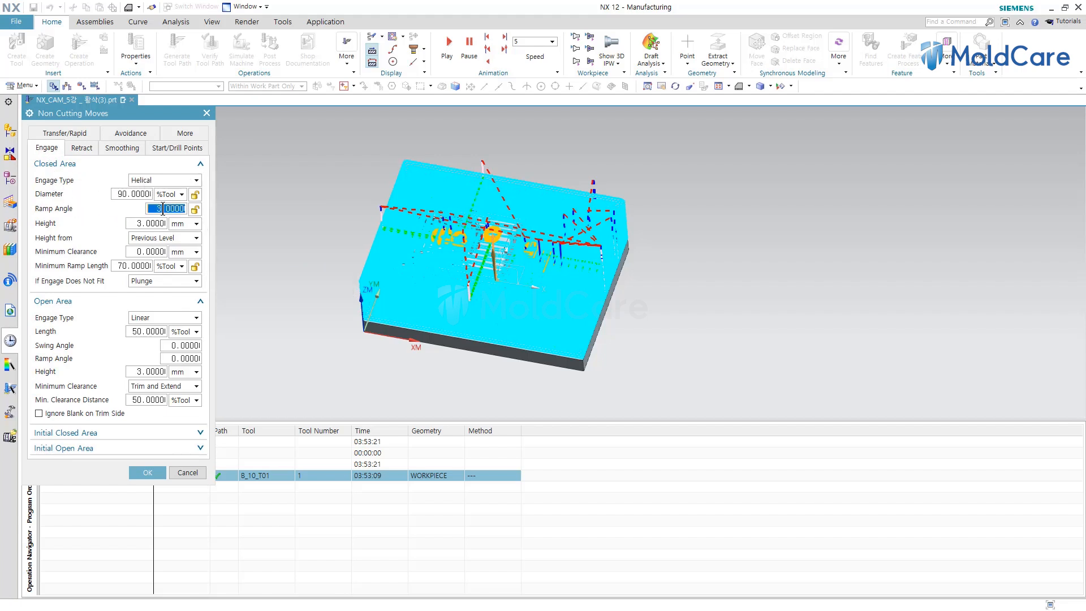
Keep the Linear - Along Vector retract type and respecify its vector as the positive ZC axis
left_click(79, 149)
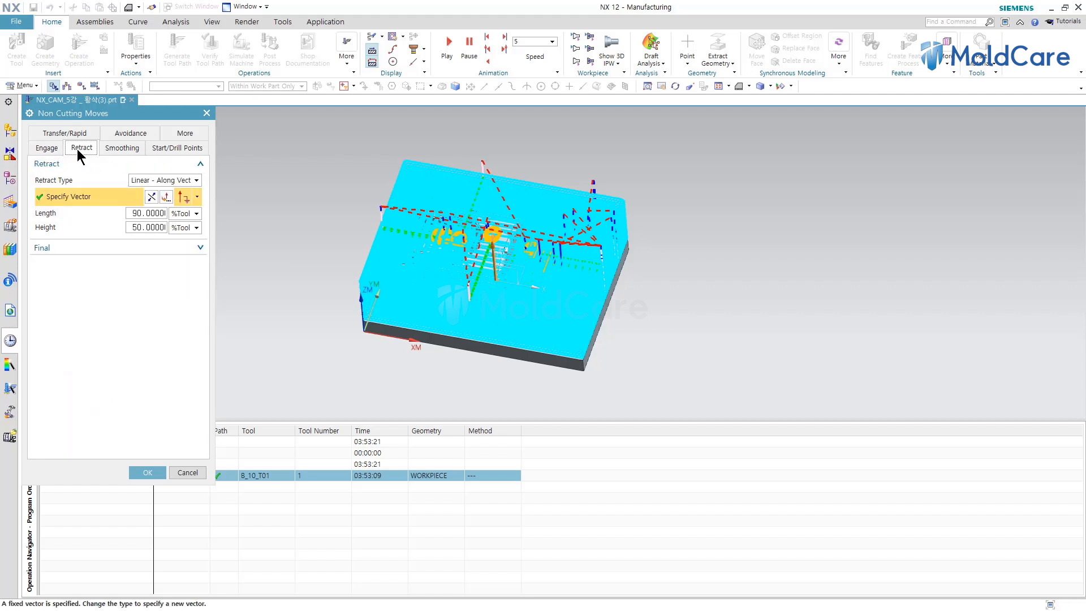
left_click(156, 180)
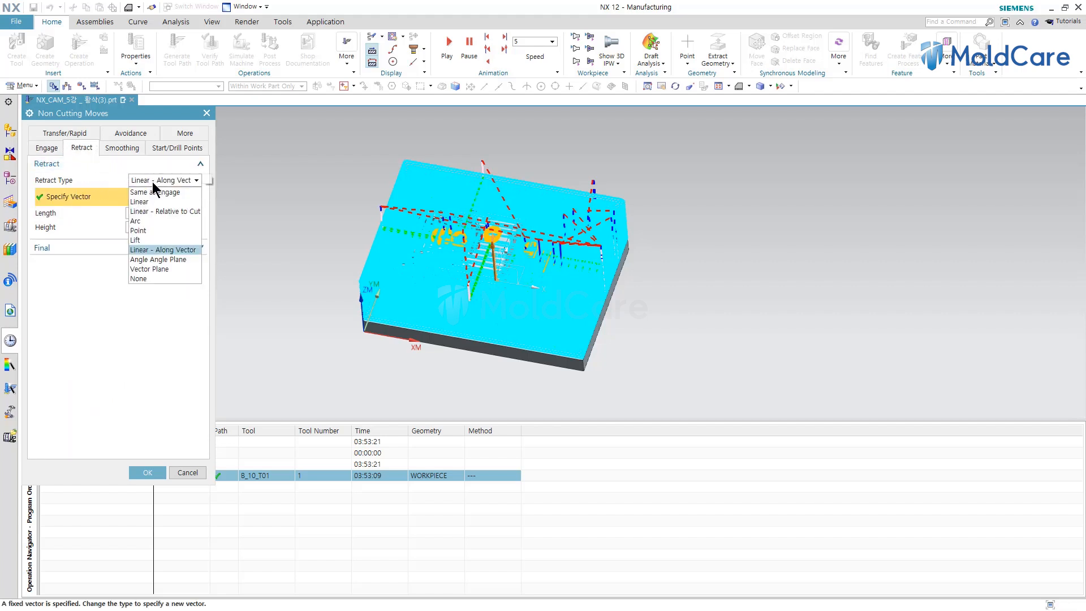
left_click(160, 249)
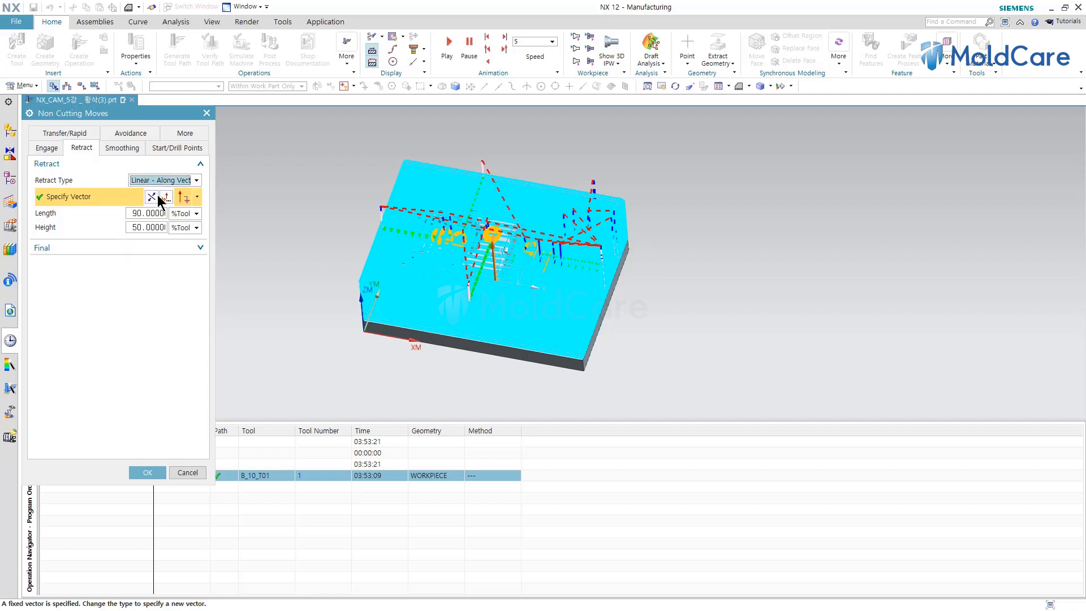
left_click(197, 197)
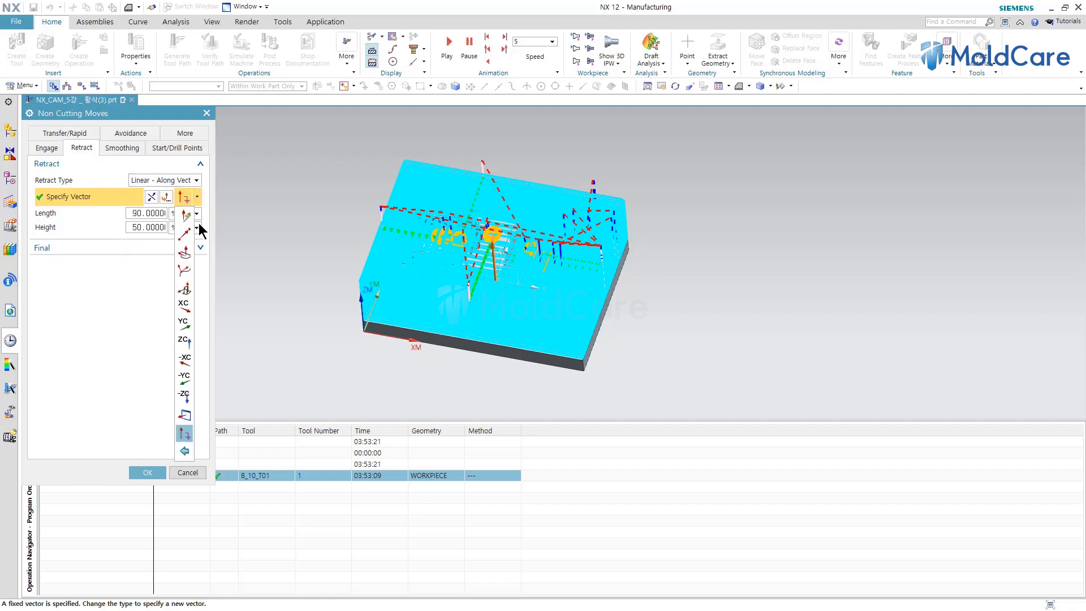
left_click(185, 342)
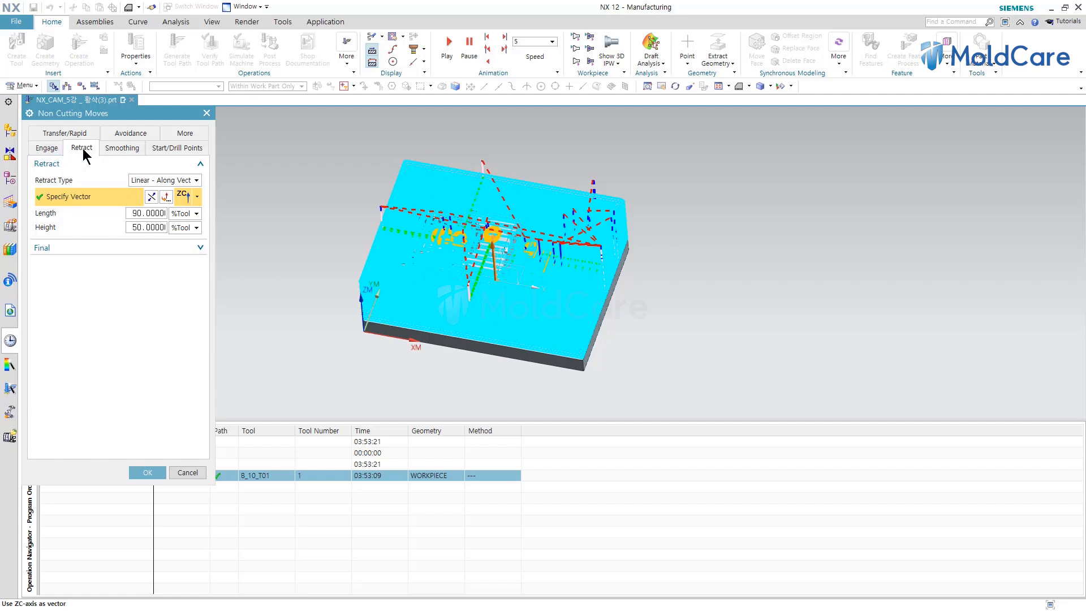
Review the Transfer/Rapid clearance, between-regions and within-regions settings, with the part turned to a front view
left_click(70, 133)
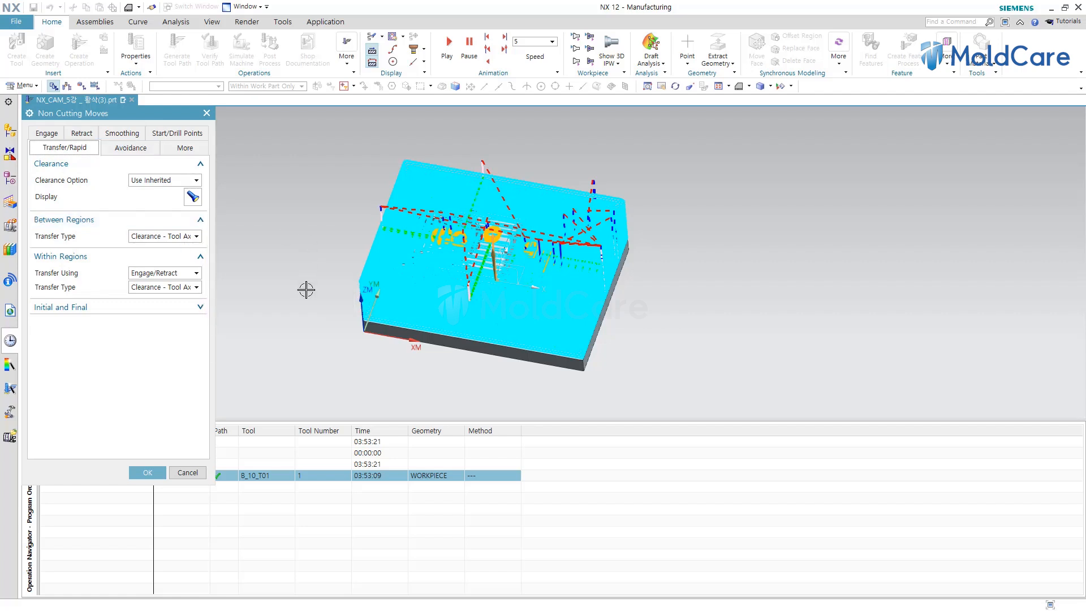
middle_click_drag(317, 324, 328, 298)
key("F8")
scroll(503, 221, "up", 2)
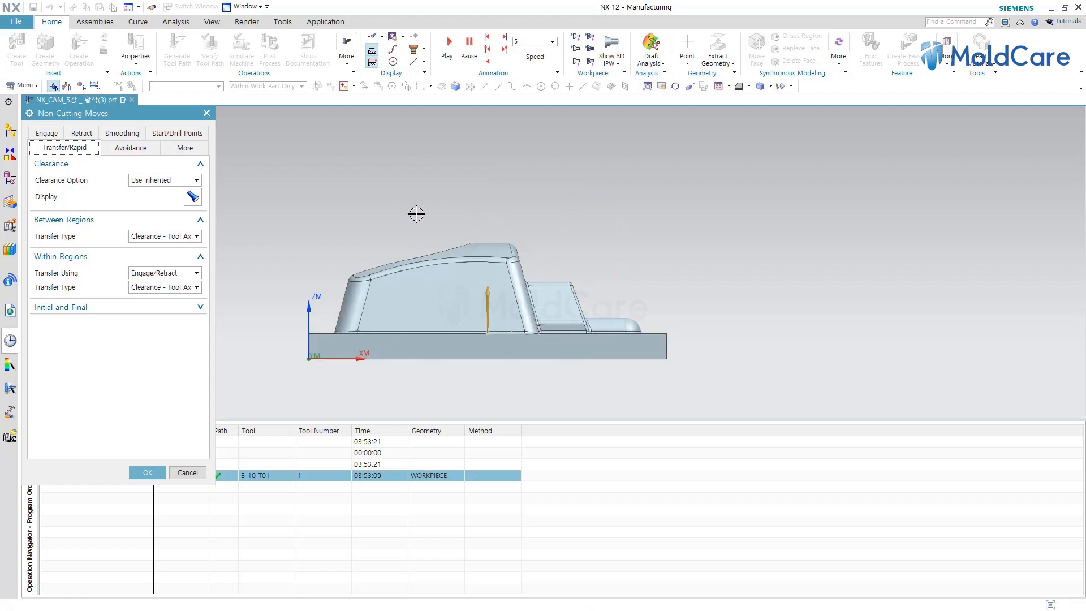
Accept the non cutting moves and replay the tool path, examining the clearance and helical engage moves above the part
left_click(148, 472)
double_click(138, 477)
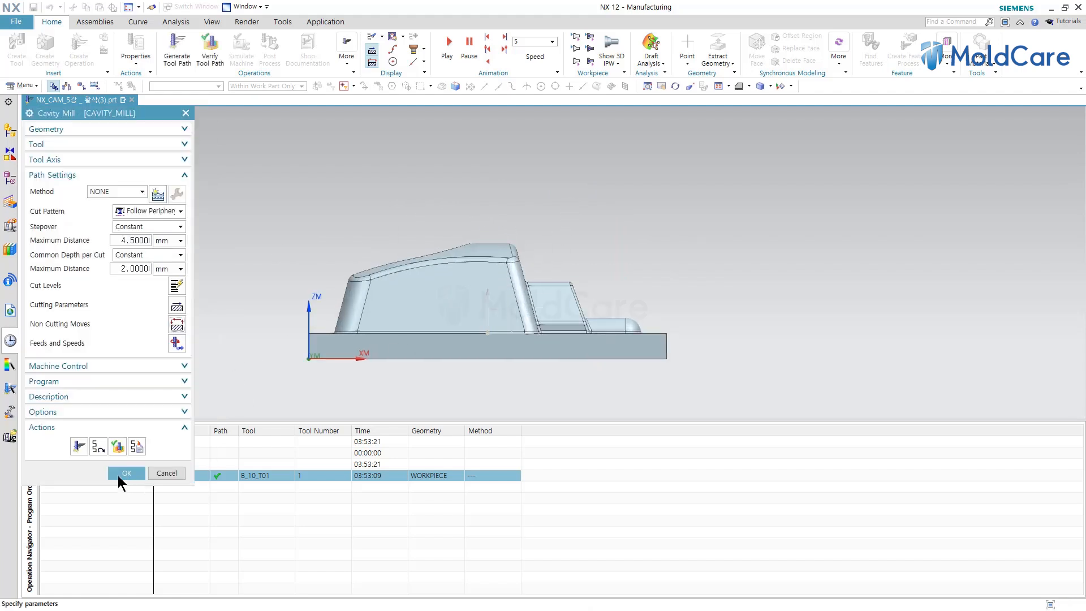
left_click(99, 448)
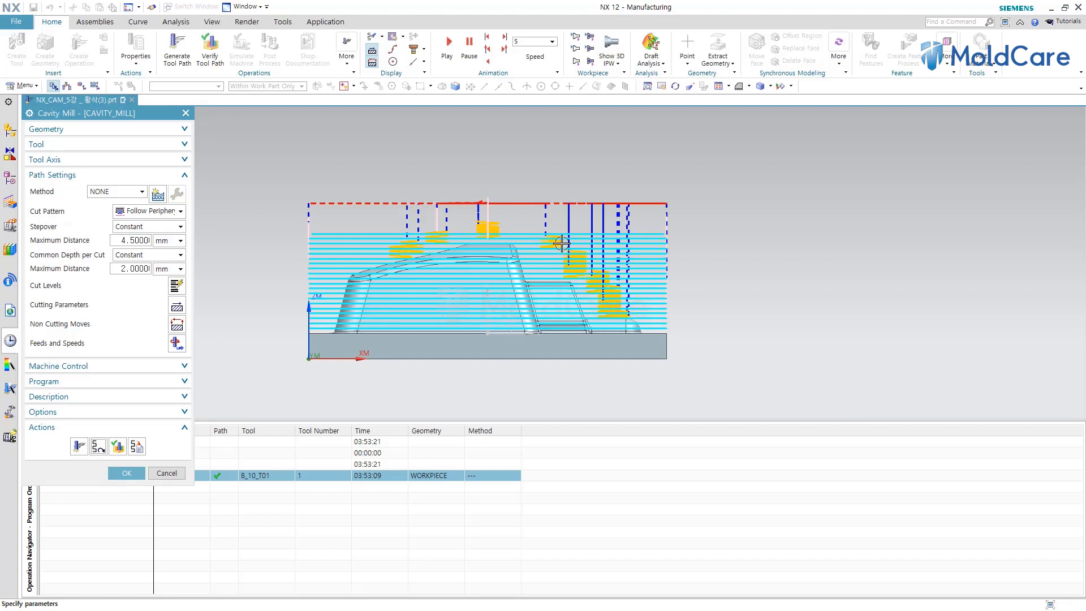
scroll(537, 236, "up", 3)
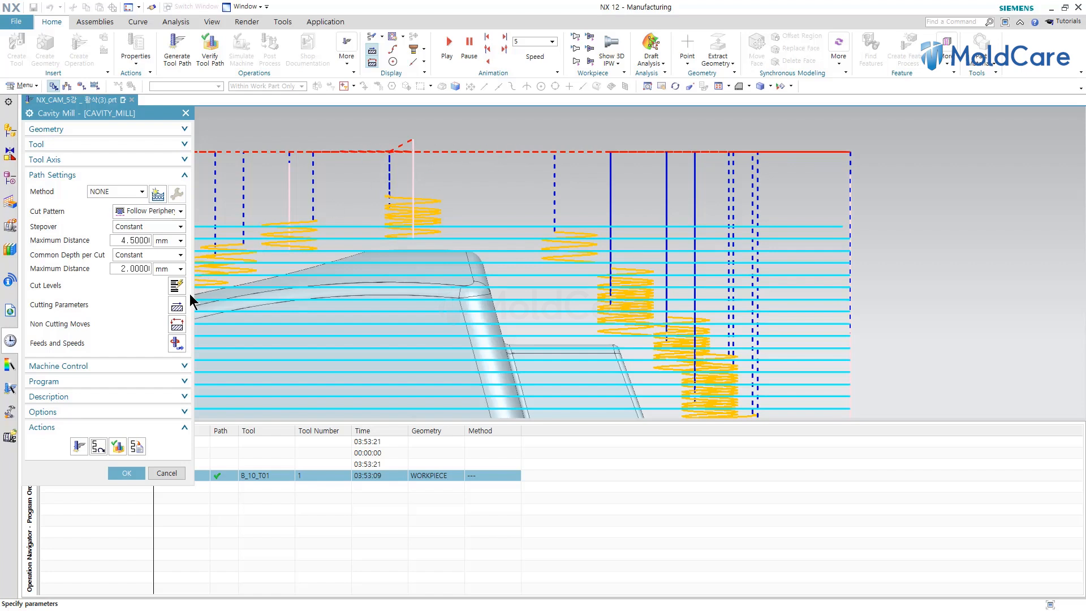
Change the transfer clearance option to Plane, offset 100 mm from the top face of the base block
left_click(178, 321)
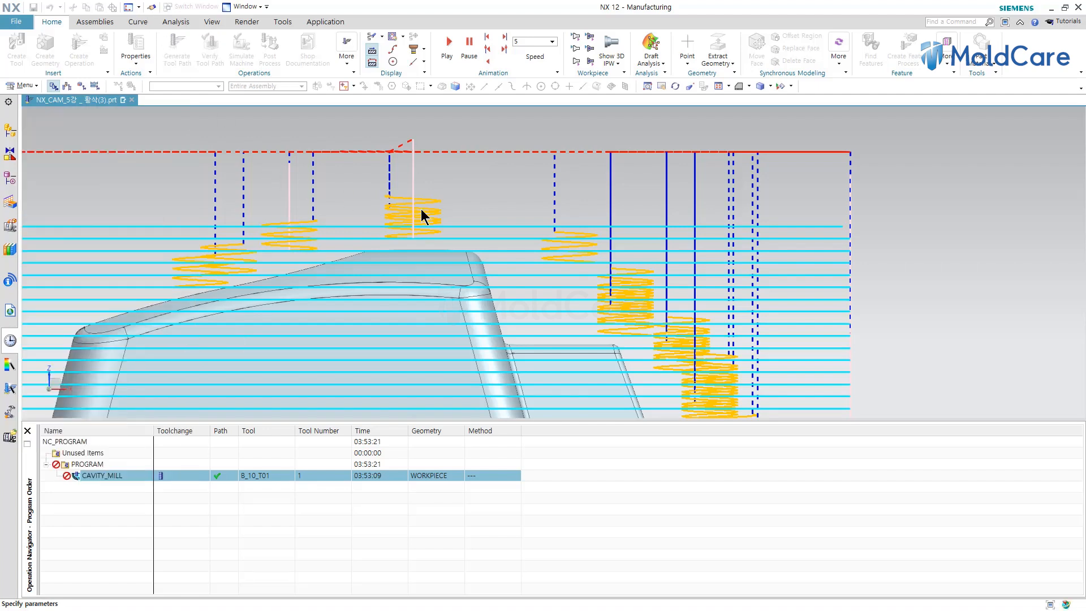
scroll(480, 206, "down", 5)
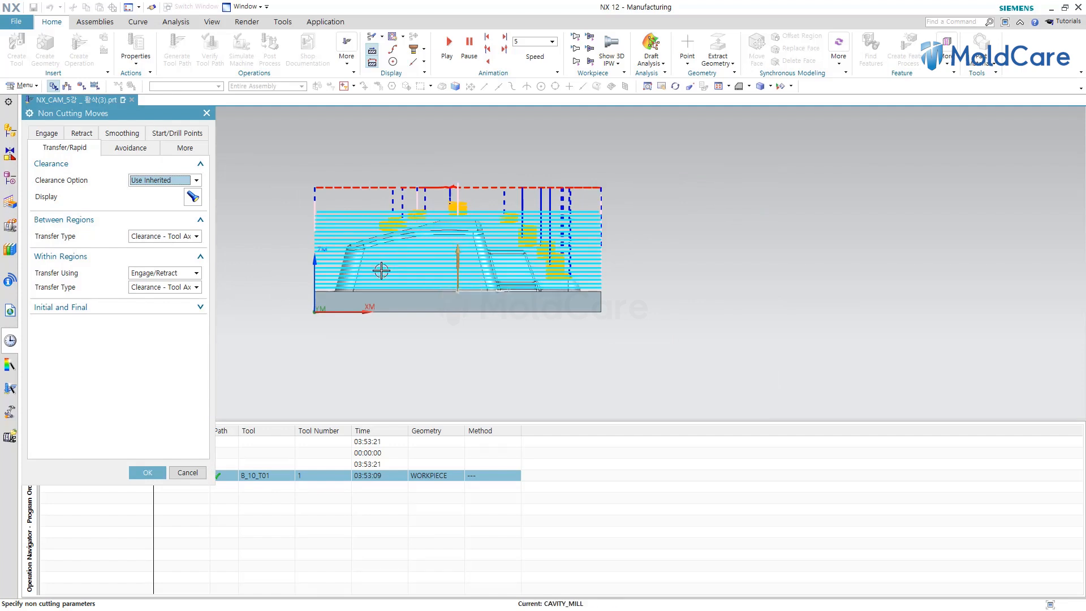
left_click(195, 180)
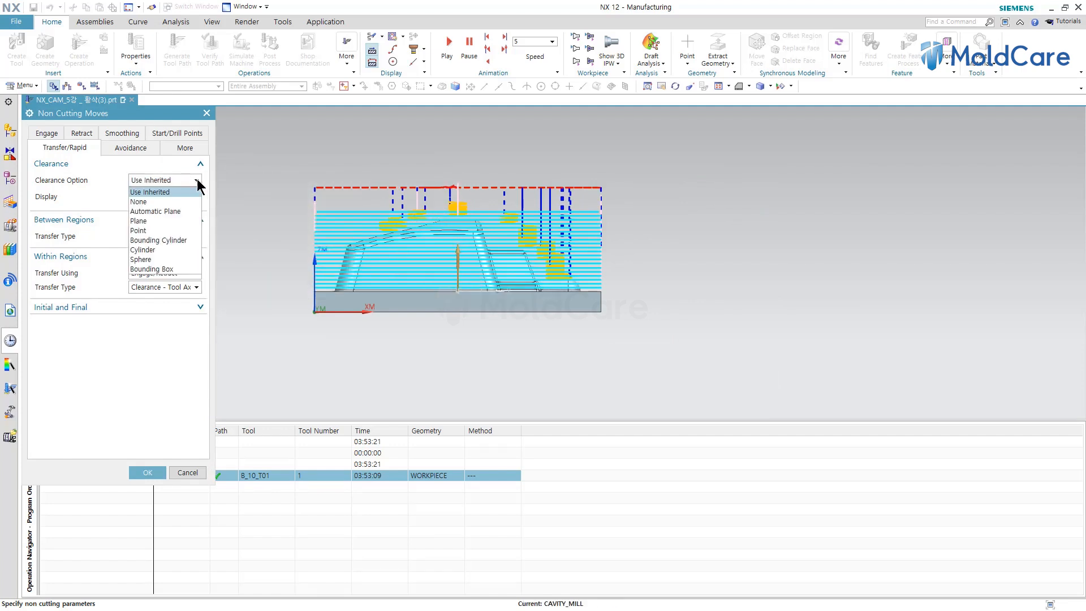
left_click(141, 221)
middle_click_drag(480, 283, 412, 308)
scroll(266, 294, "up", 5)
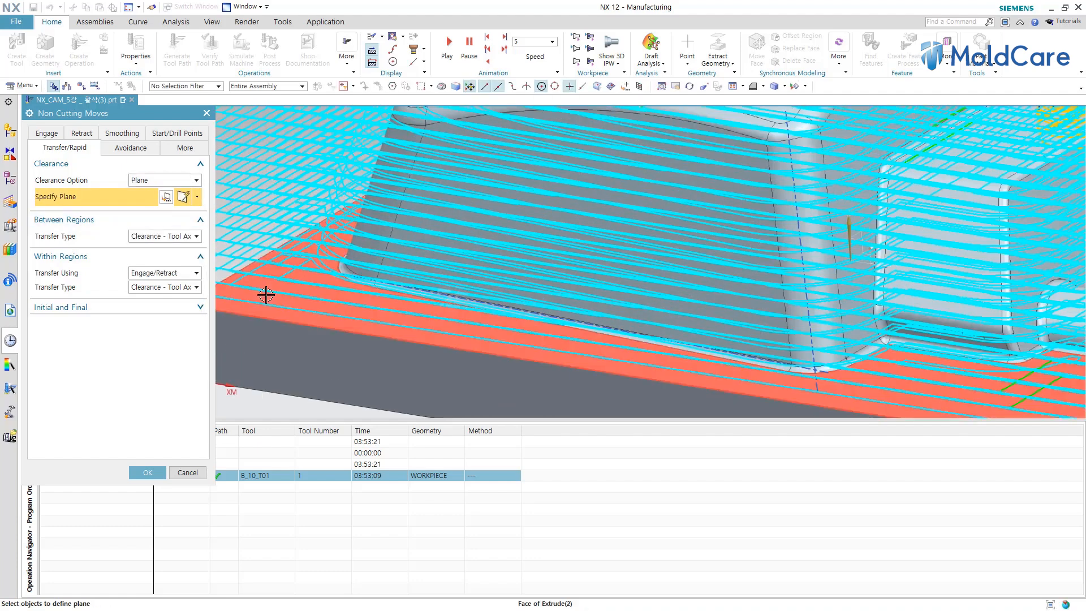
left_click(266, 294)
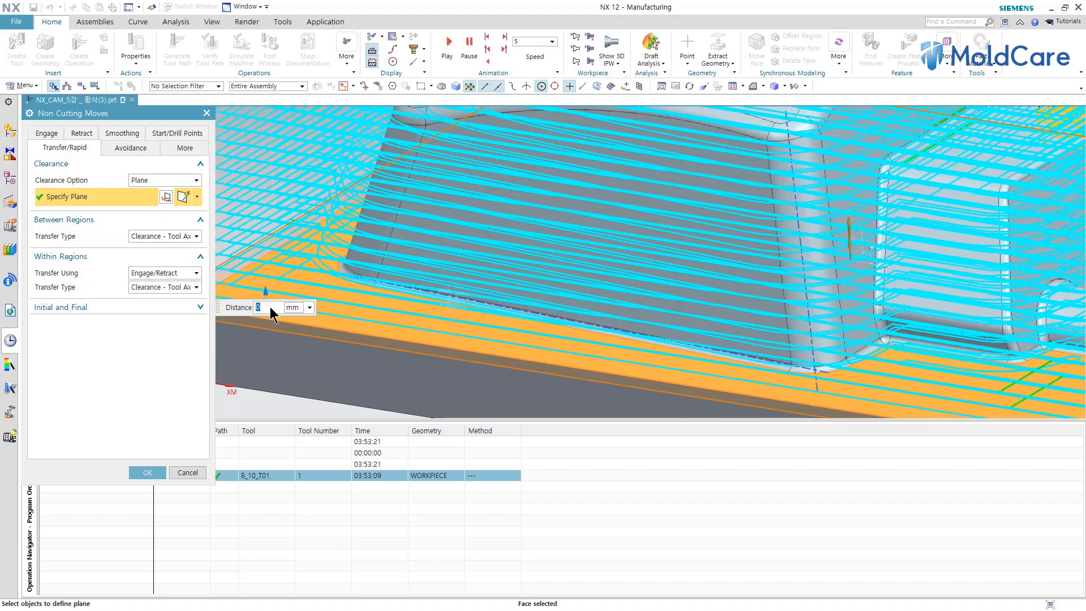
type("100")
key("Return")
Check the clearance plane's position above the part, accept the non cutting moves and regenerate the tool path
scroll(270, 309, "down", 8)
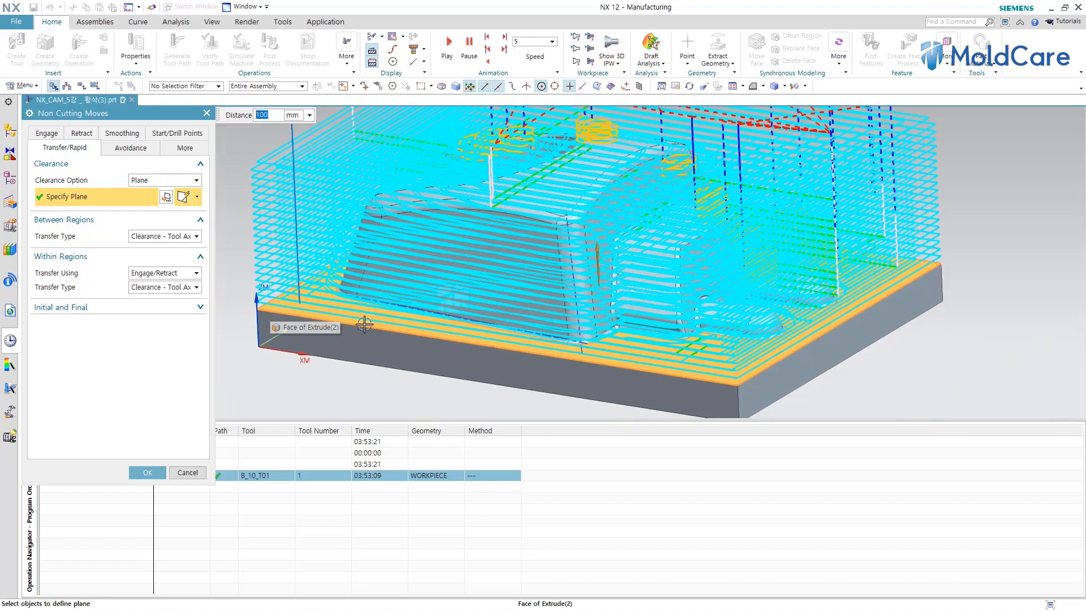
middle_click_drag(337, 388, 390, 421)
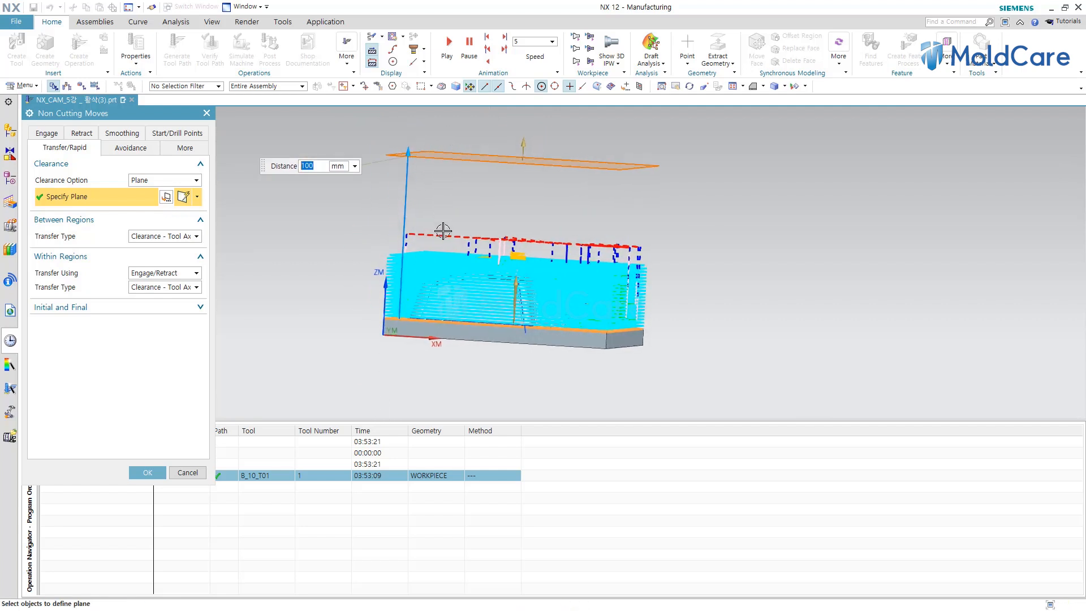
left_click(462, 163)
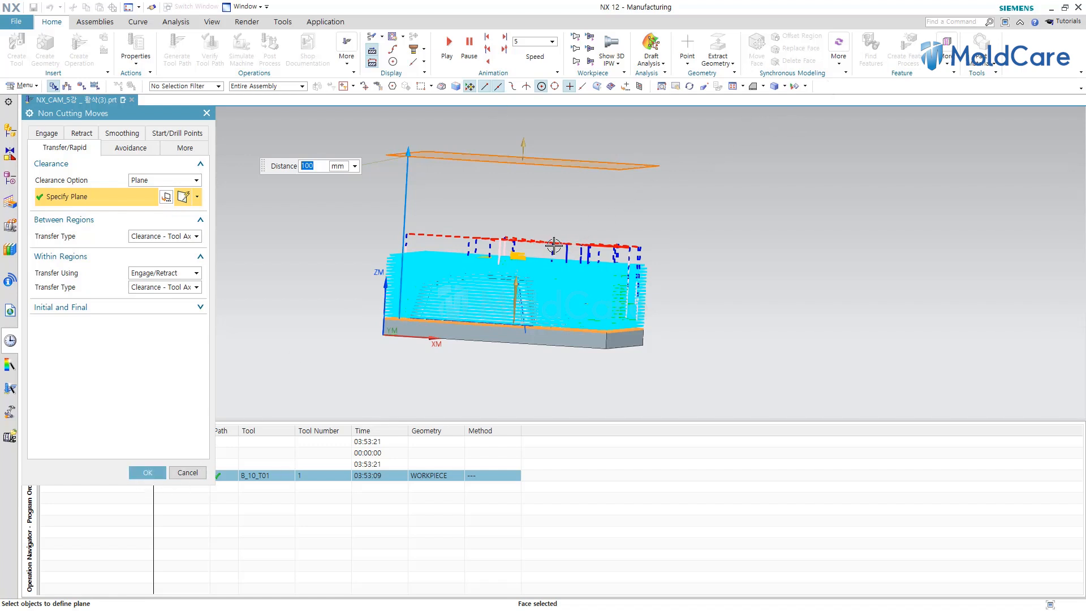
left_click(143, 473)
left_click(80, 447)
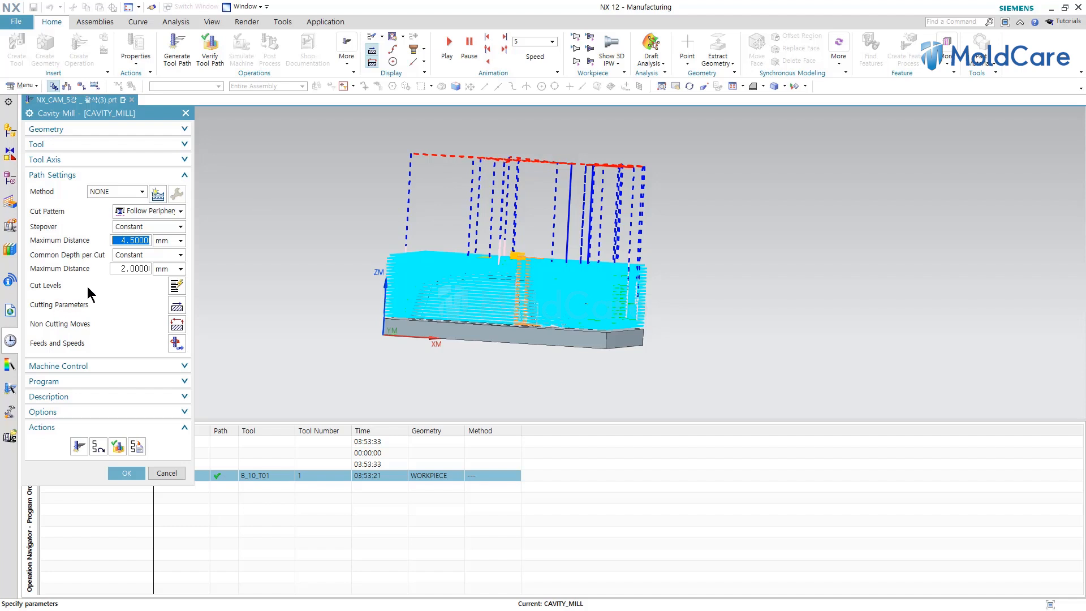
Reopen the non cutting moves and change the clearance option to Automatic Plane with a safe clearance distance of 15
left_click(173, 322)
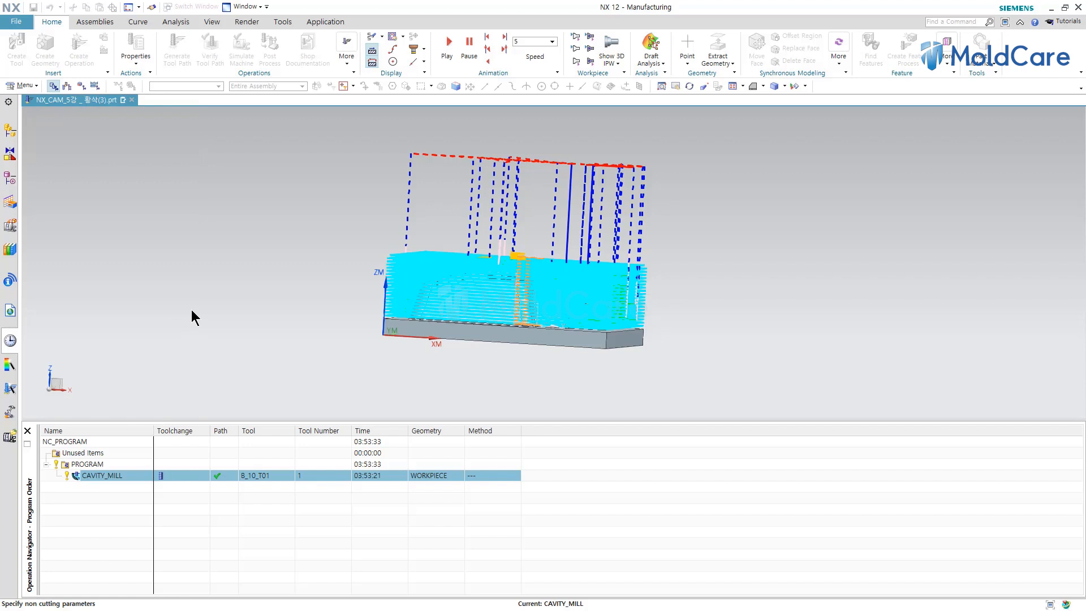
left_click(139, 180)
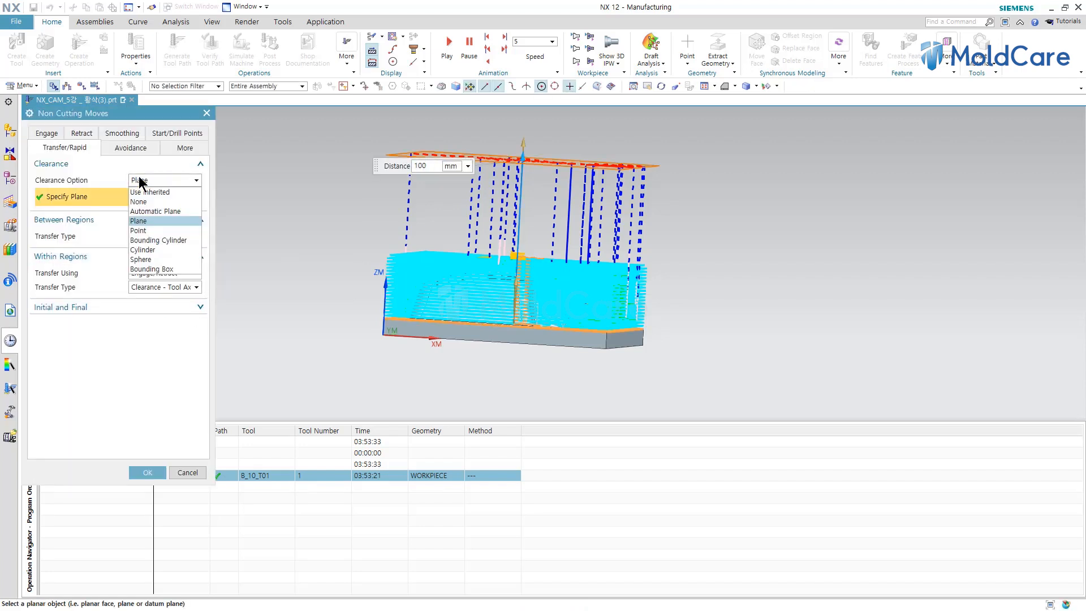
left_click(156, 211)
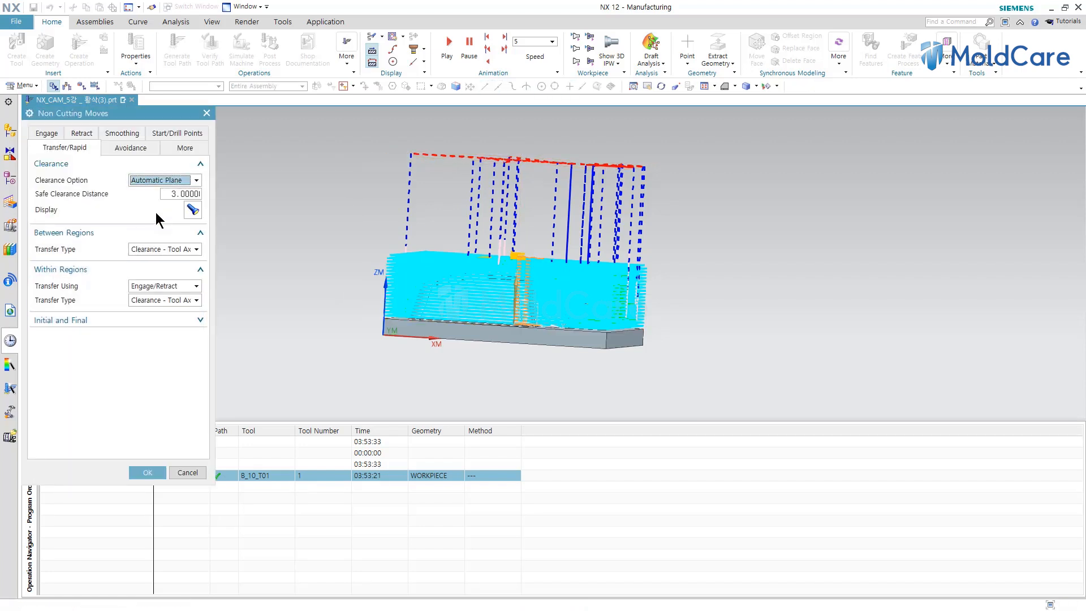
double_click(179, 196)
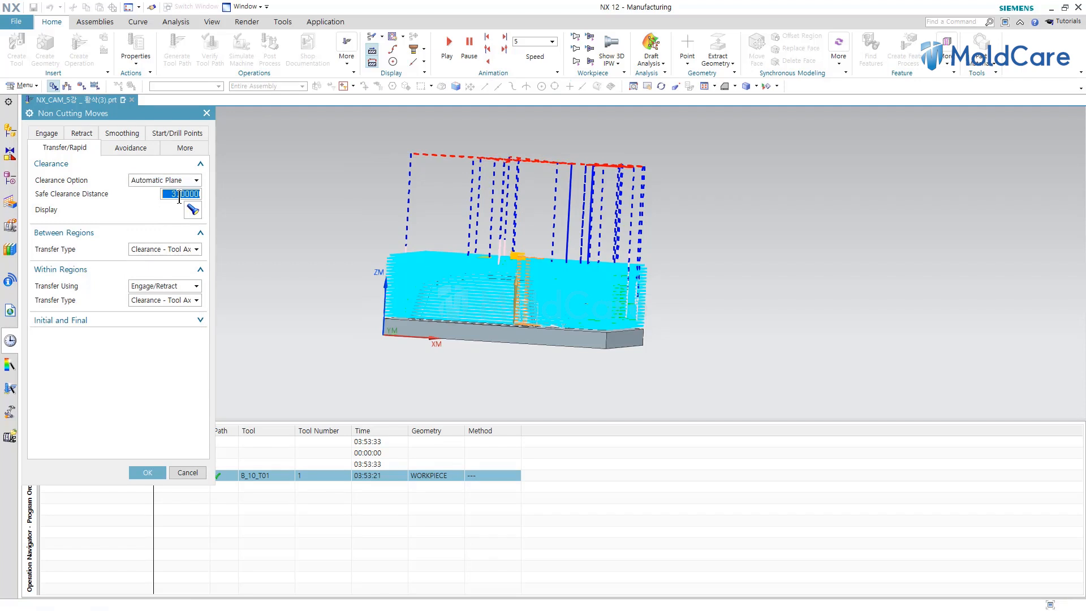
type("15")
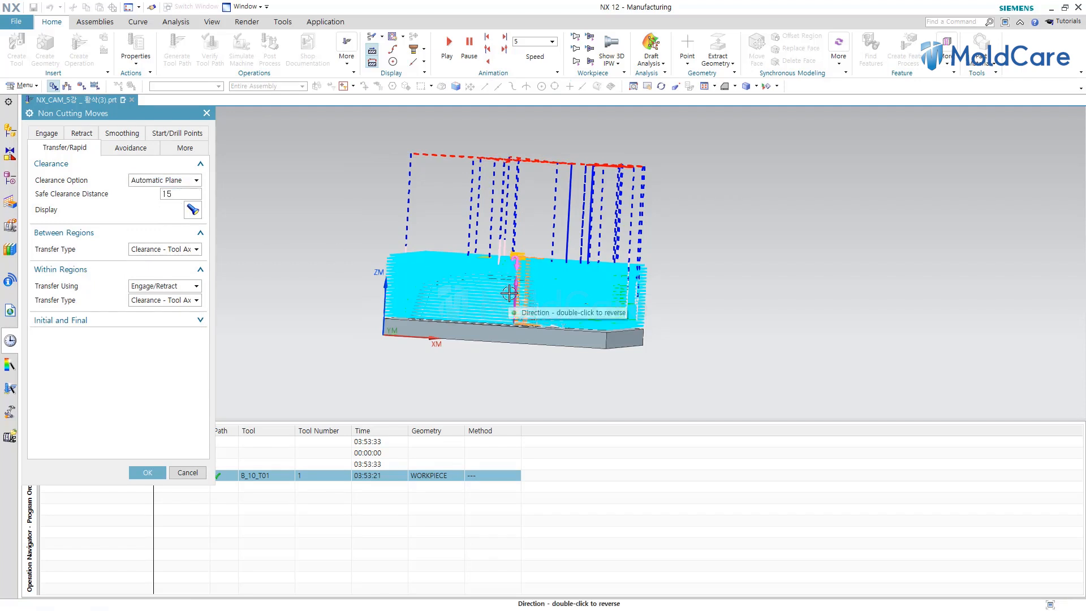
Display the automatic clearance plane and examine its height above the part from the front and at an angle
key("F8")
scroll(512, 276, "up", 4)
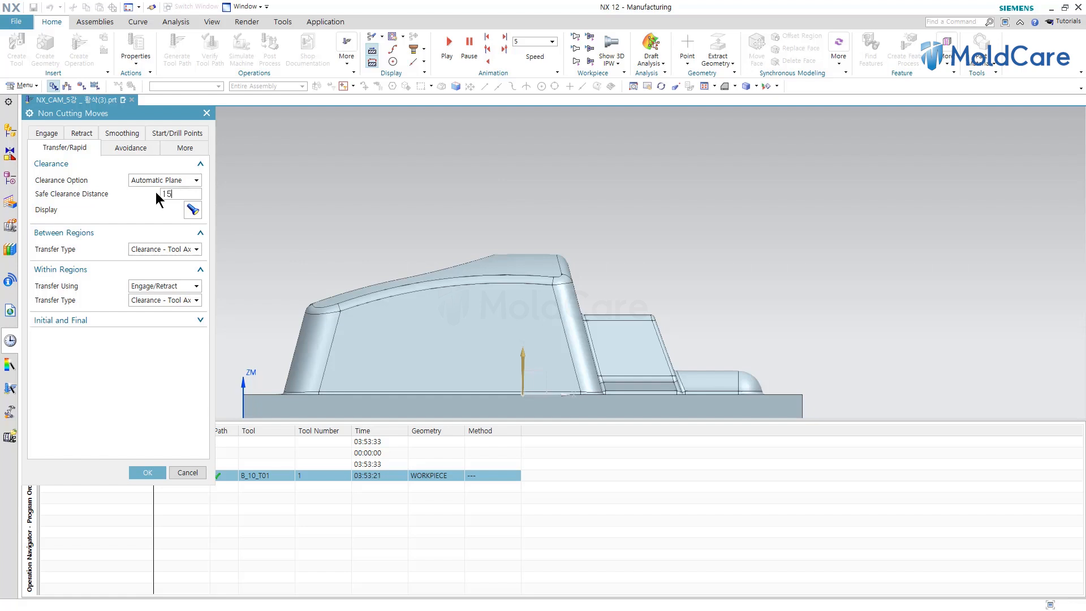
middle_click_drag(479, 231, 458, 245)
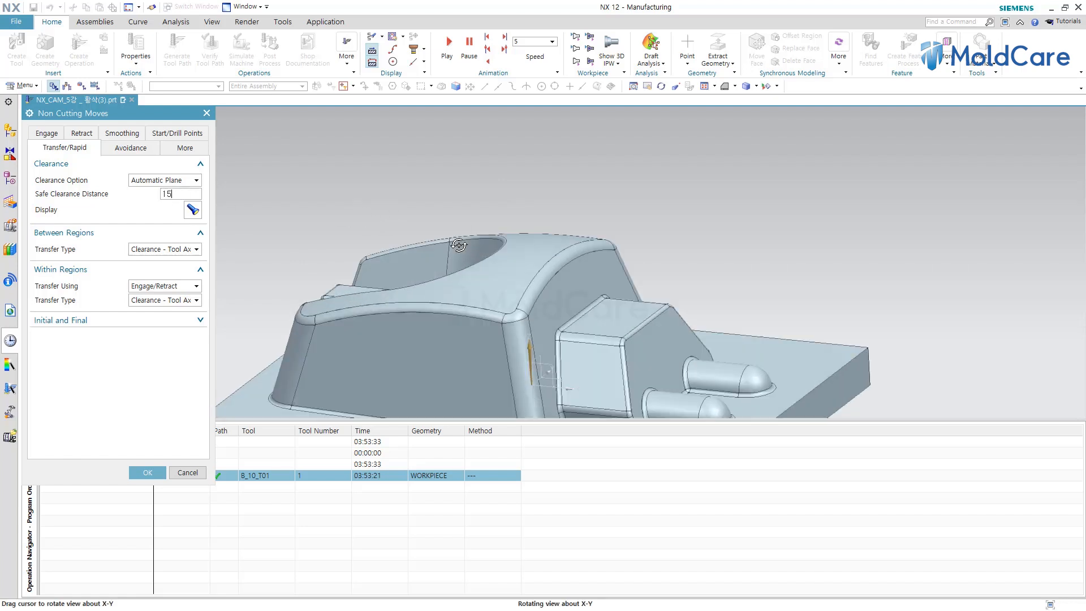
left_click(193, 210)
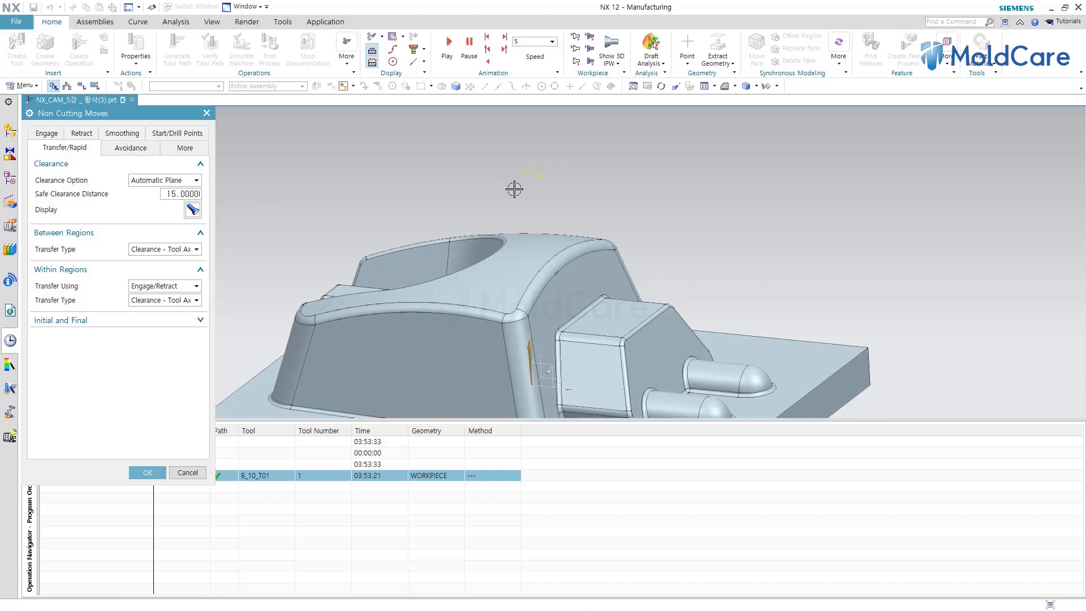
scroll(539, 153, "up", 5)
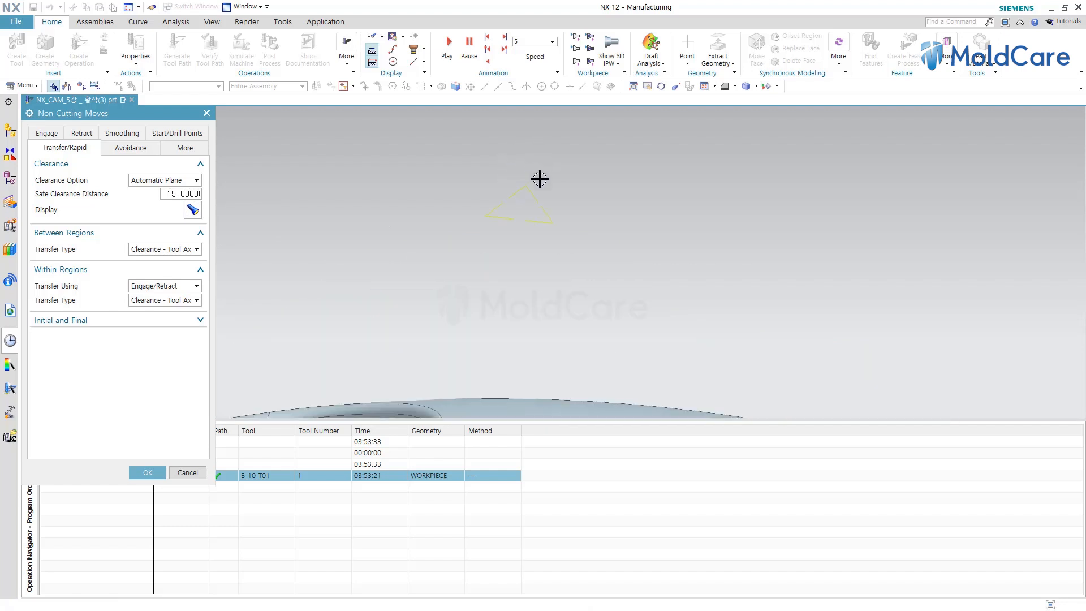
scroll(532, 229, "down", 5)
scroll(532, 229, "down", 4)
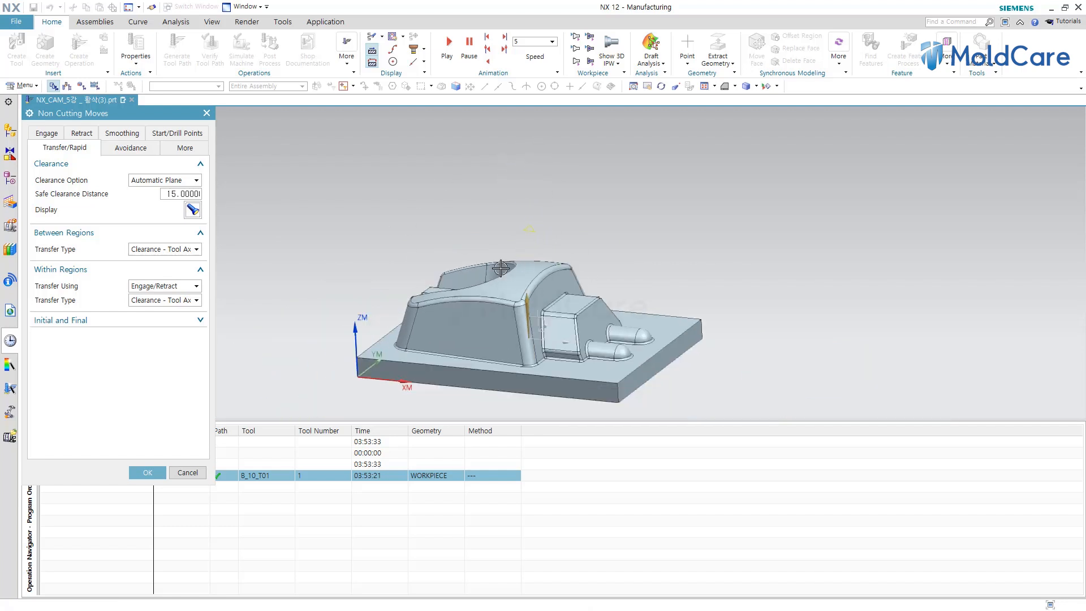
middle_click_drag(501, 268, 516, 253)
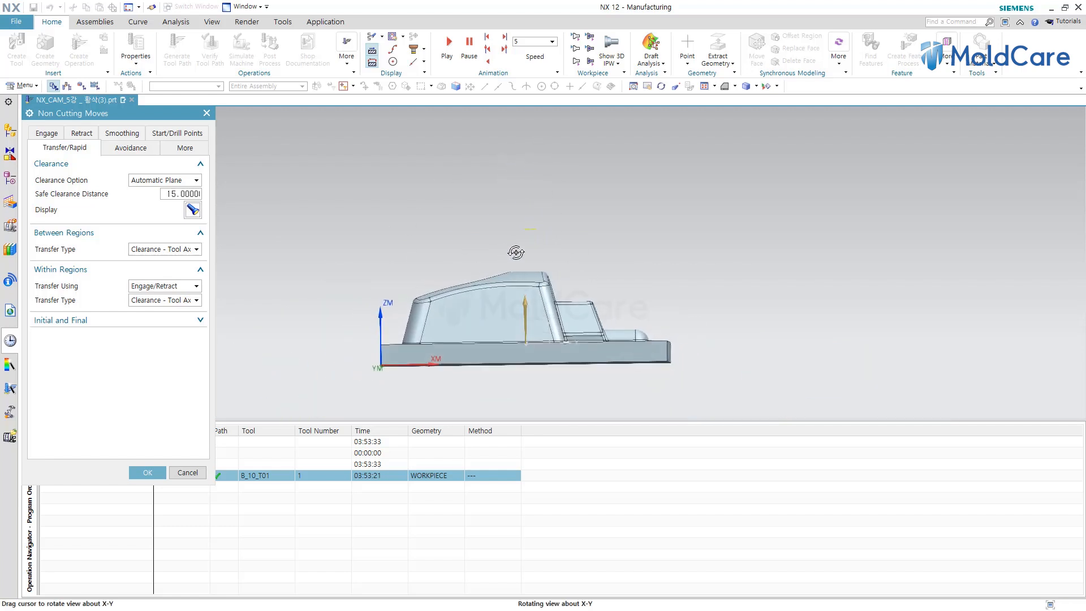
Set the safe clearance distance to 10 and display the updated clearance plane above the part
double_click(185, 194)
type("10")
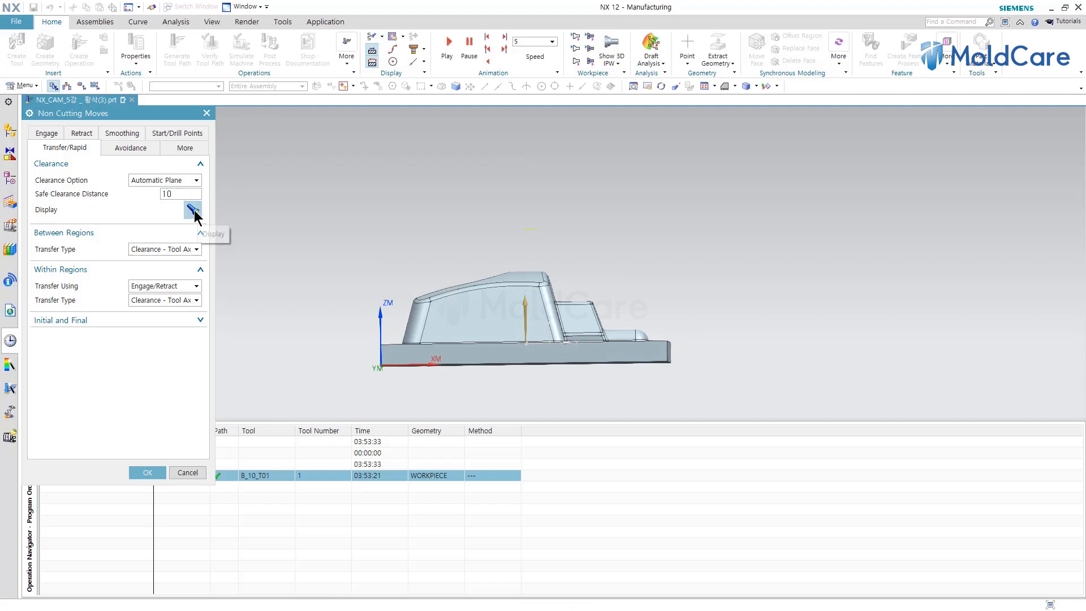
scroll(537, 238, "up", 4)
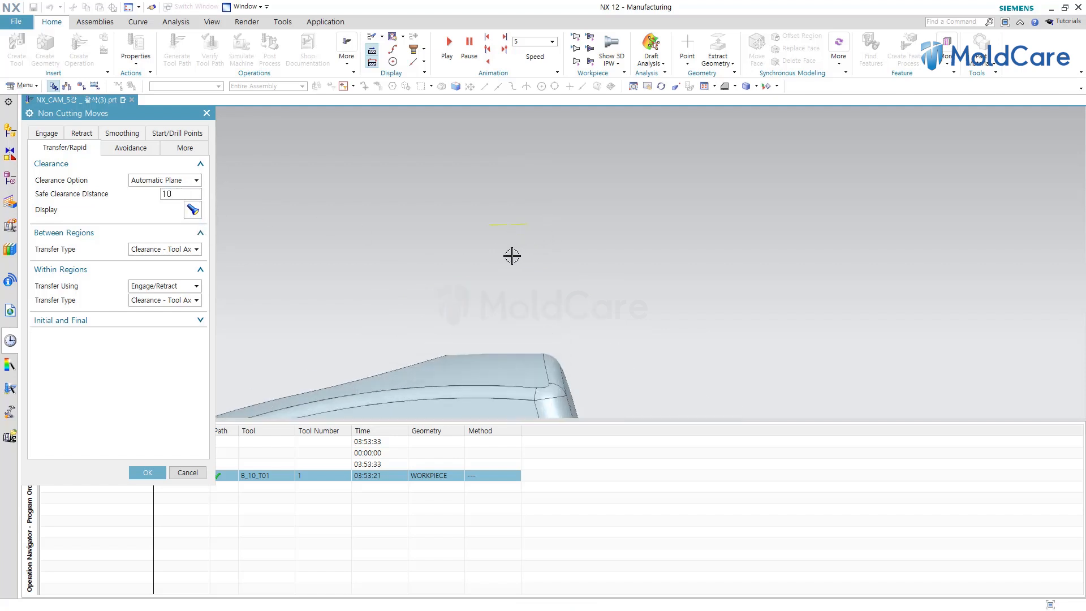
left_click(190, 209)
middle_click_drag(524, 286, 544, 227)
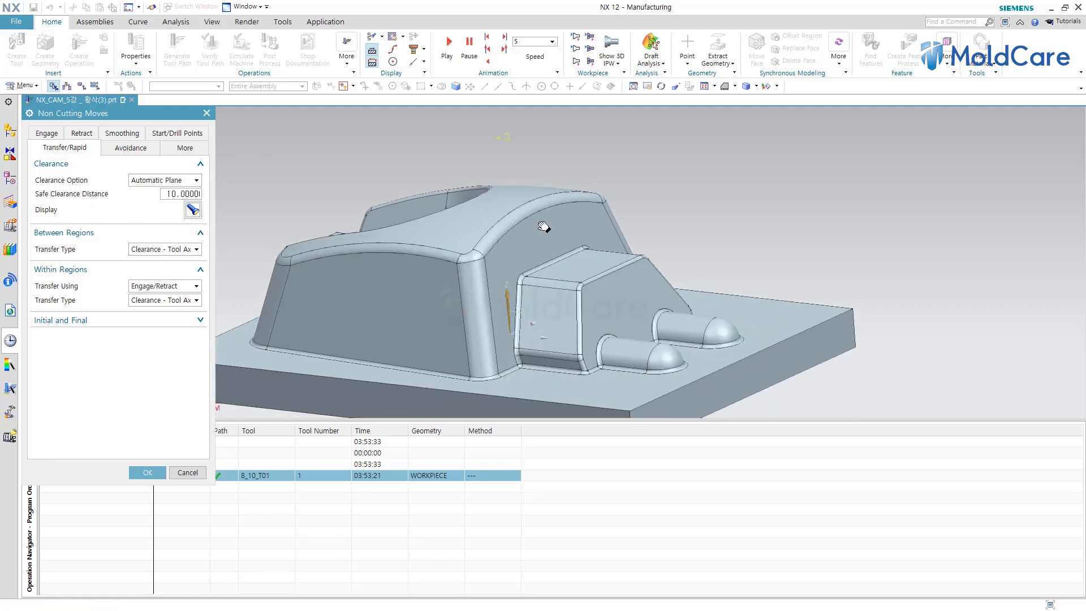
scroll(529, 226, "down", 2)
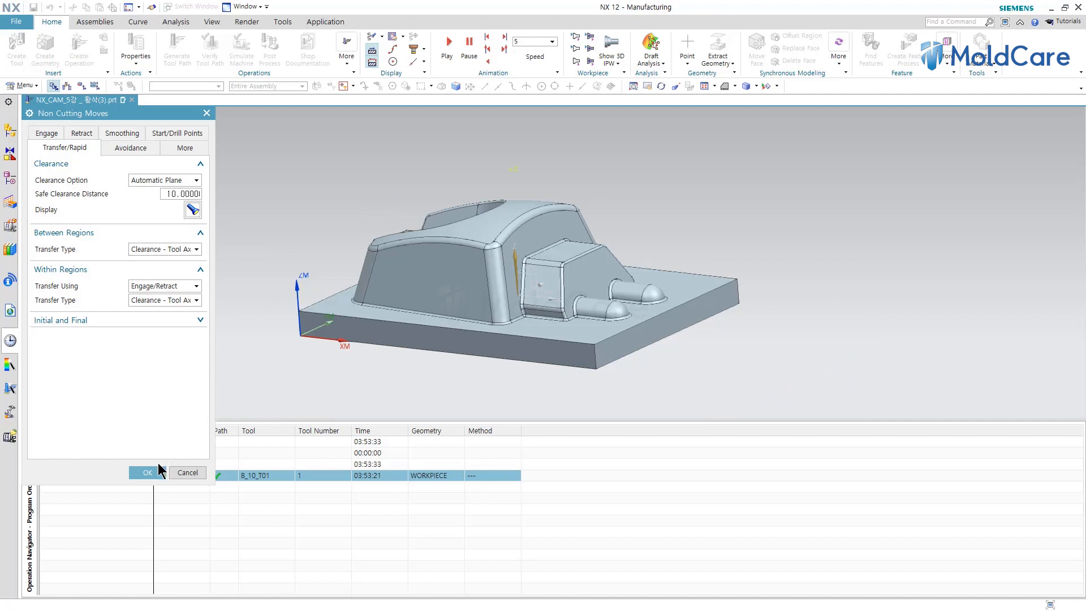
Accept the non cutting moves and regenerate the cavity mill tool path, examining the transfer moves
left_click(149, 473)
scroll(411, 345, "down", 2)
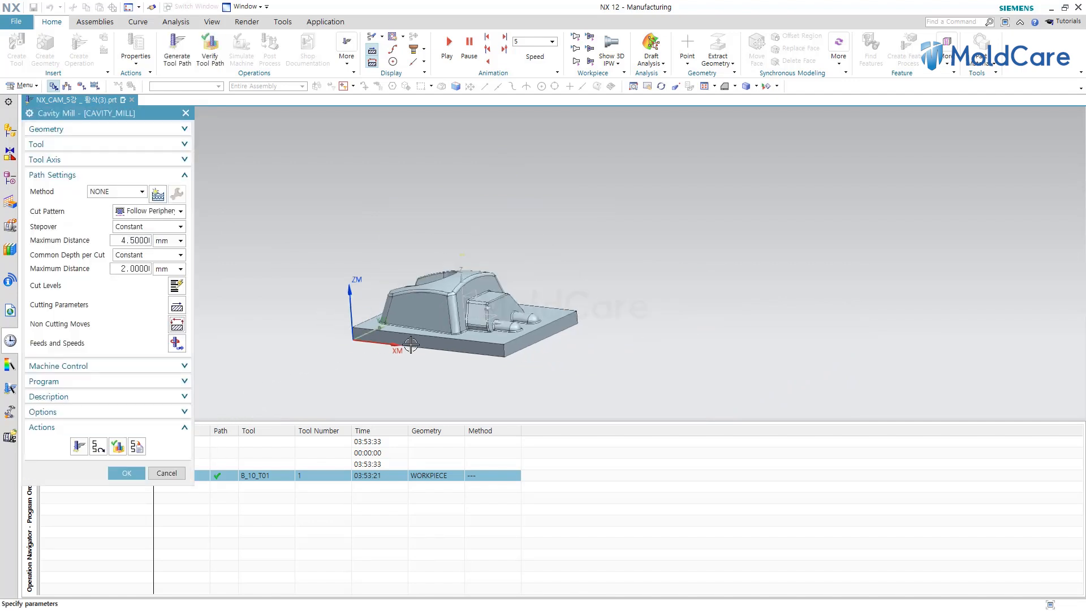
left_click(79, 447)
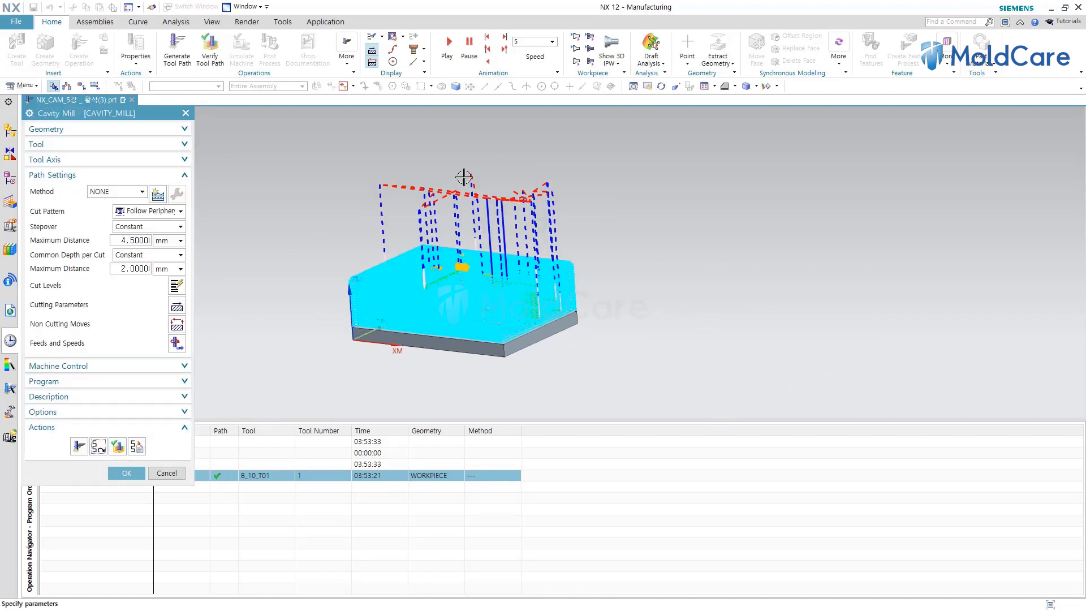
middle_click_drag(452, 242, 464, 189)
left_click(83, 446)
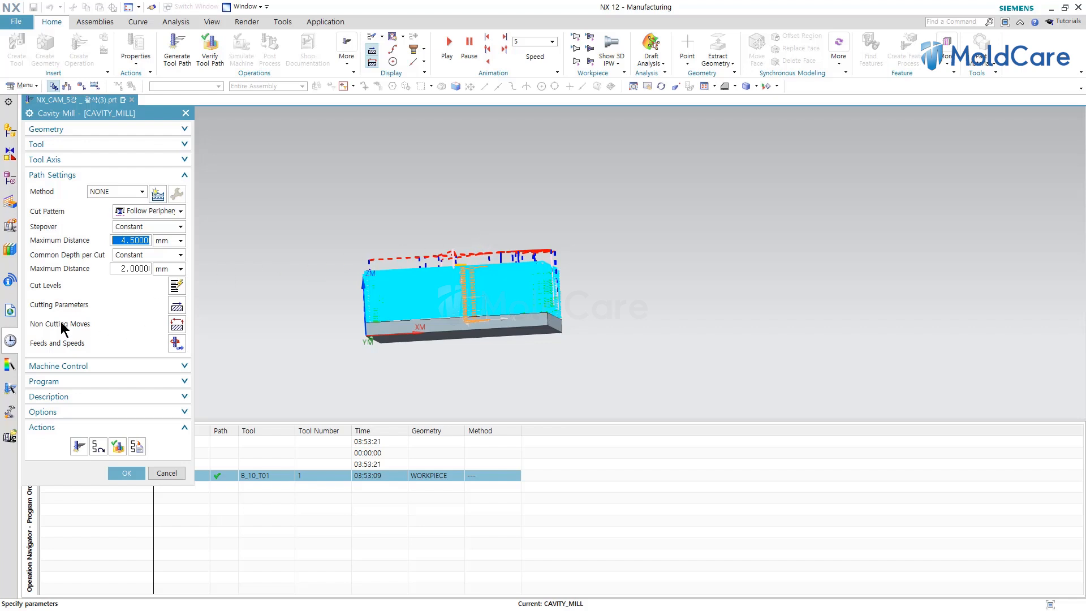
middle_click_drag(424, 360, 396, 378)
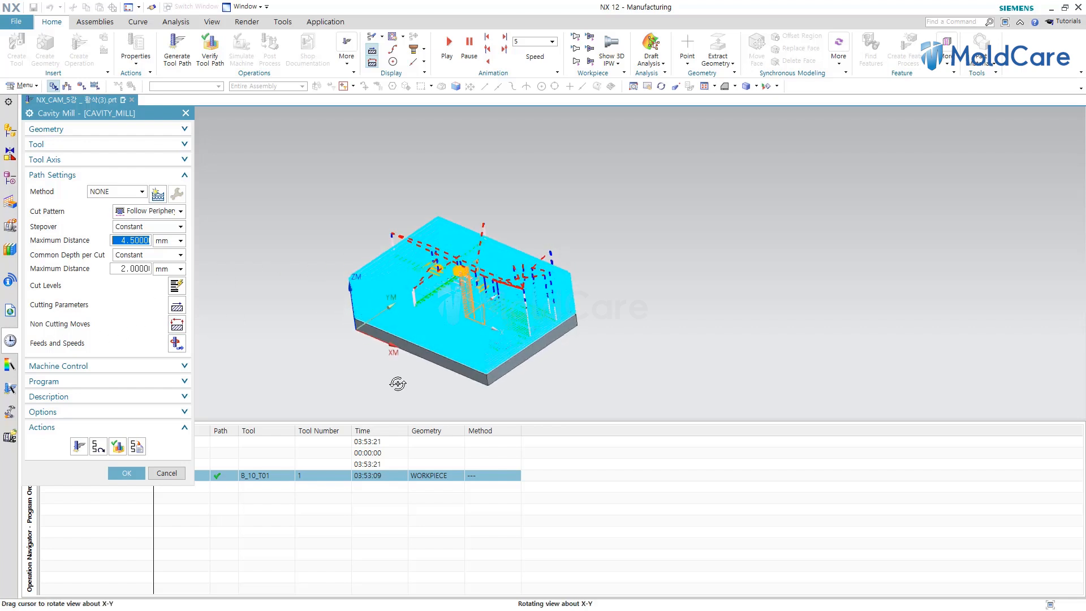
Reopen the non cutting moves and review the engage, retract and transfer settings
left_click(177, 324)
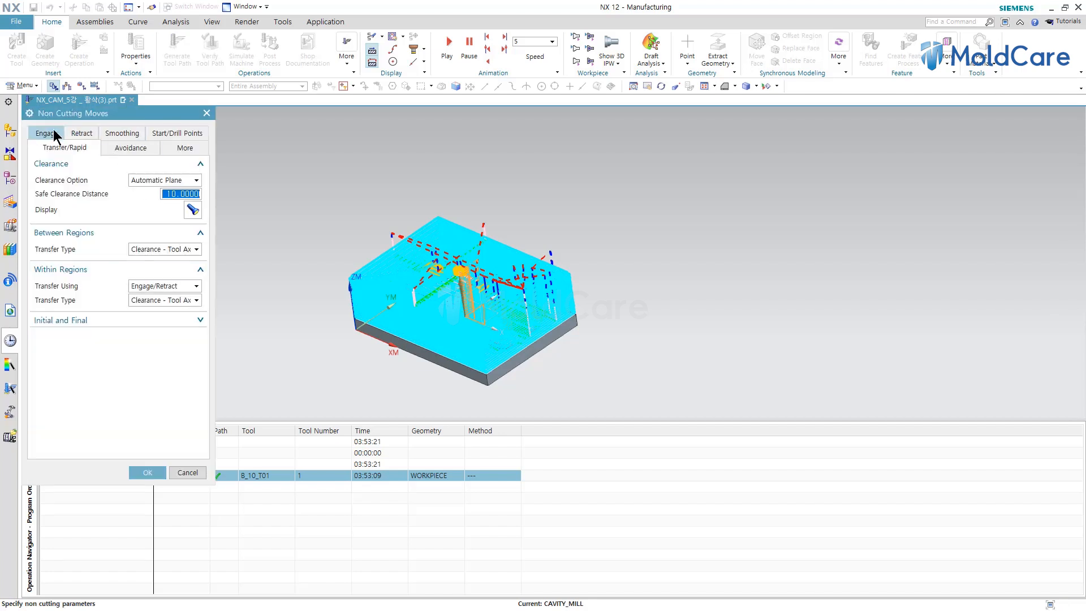
left_click(44, 136)
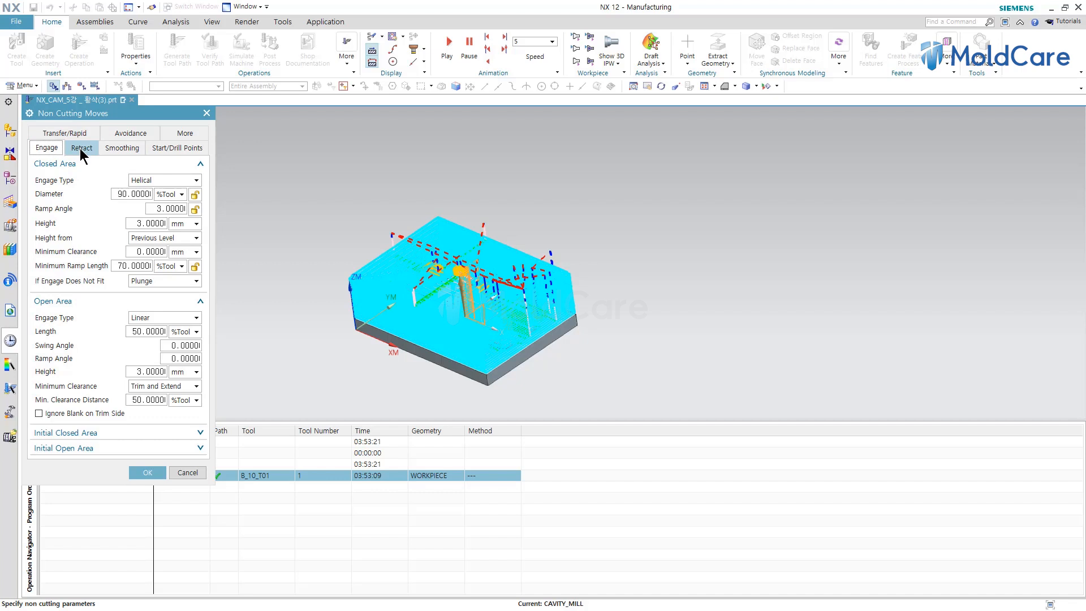
left_click(80, 149)
left_click(79, 134)
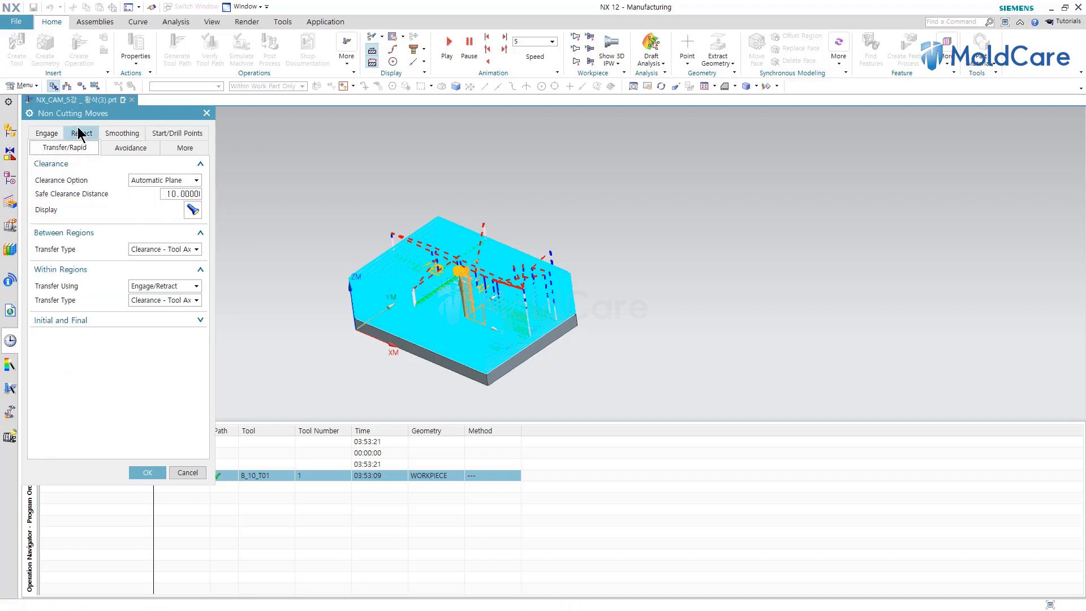
Review the region start point settings, keeping Mid Point as the default region start, and compare them with the tool path
left_click(186, 136)
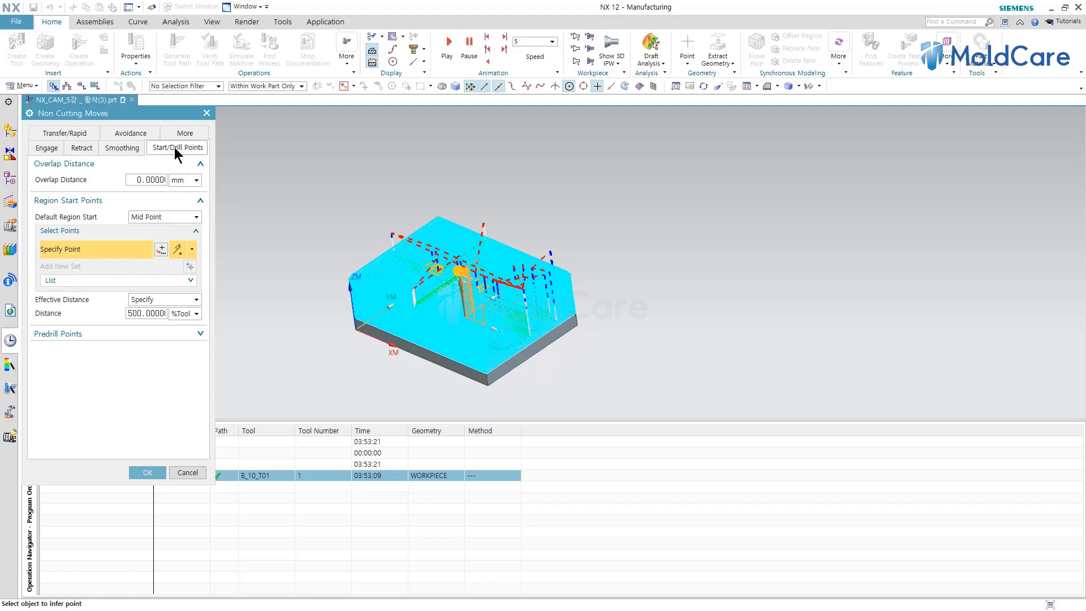
middle_click_drag(274, 310, 298, 322)
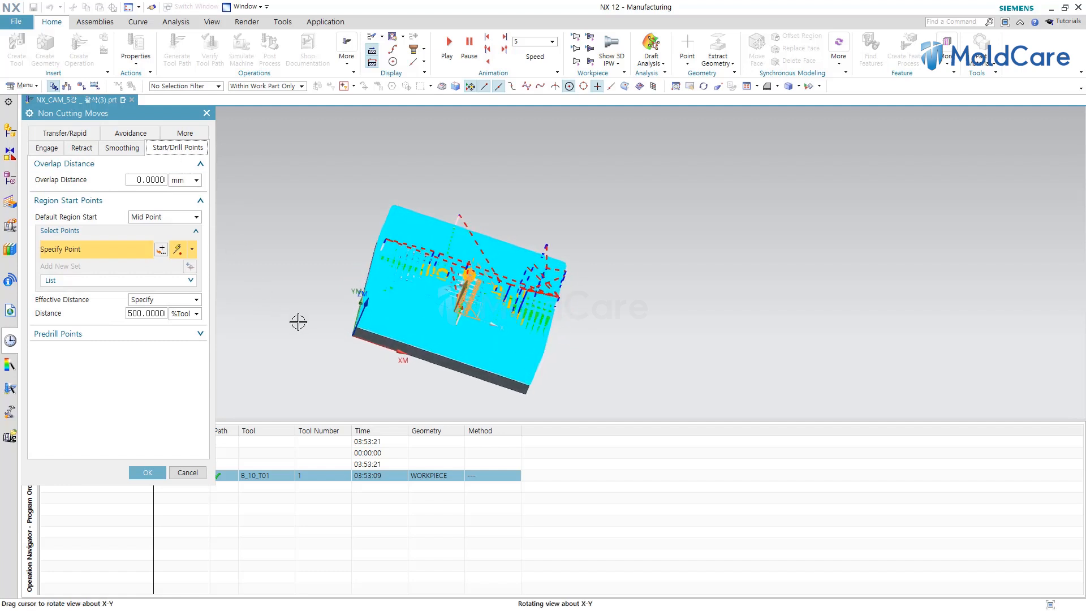
left_click(195, 218)
left_click(195, 219)
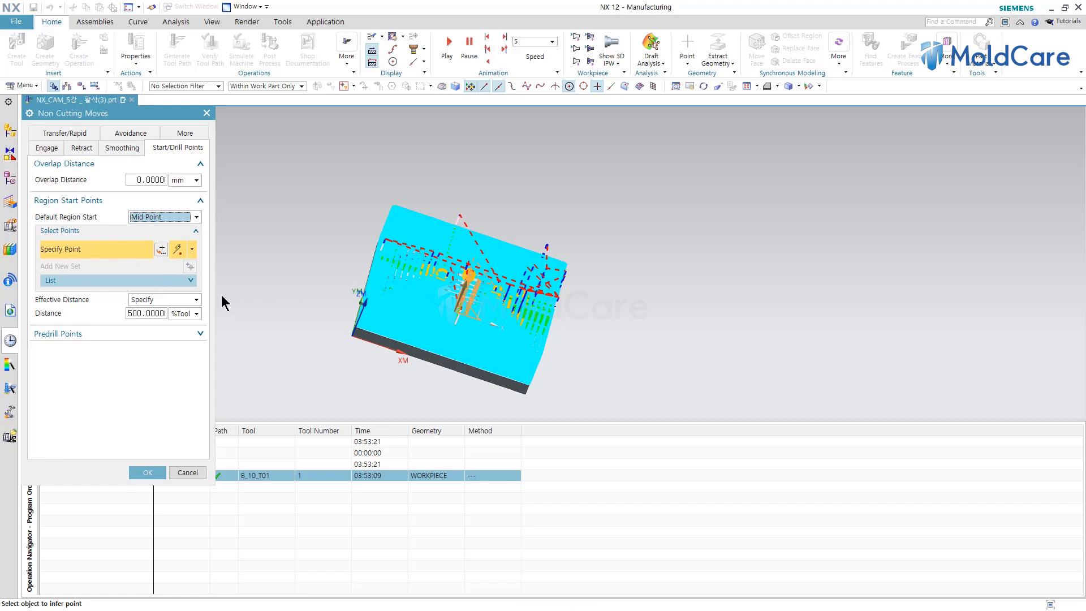
middle_click_drag(282, 350, 284, 375)
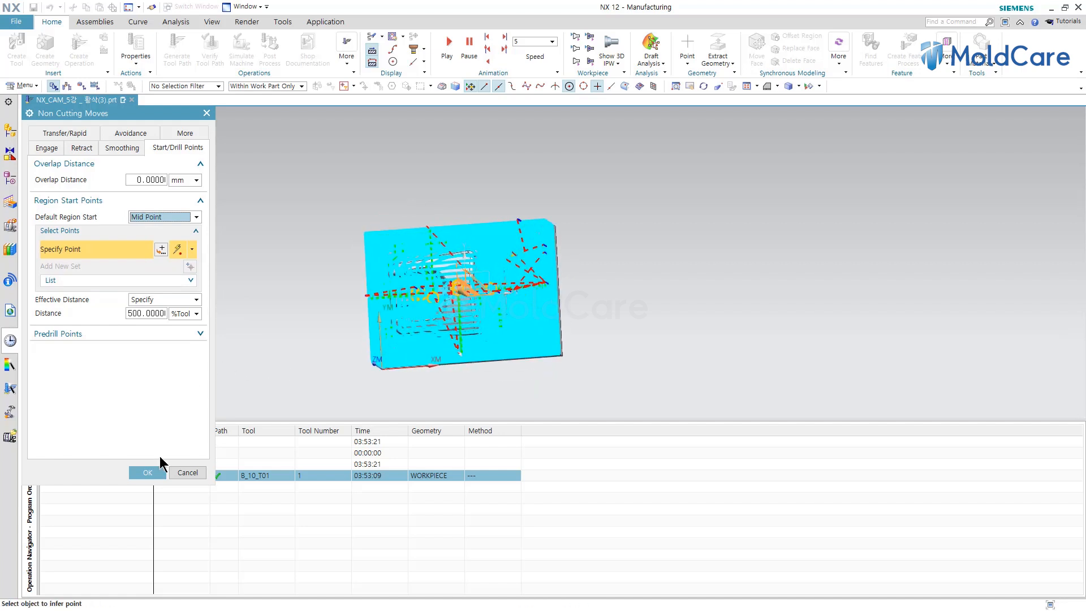
Accept the non cutting moves, and in the cutting parameters keep the Depth First cut order and set the pattern direction to Automatic
left_click(148, 473)
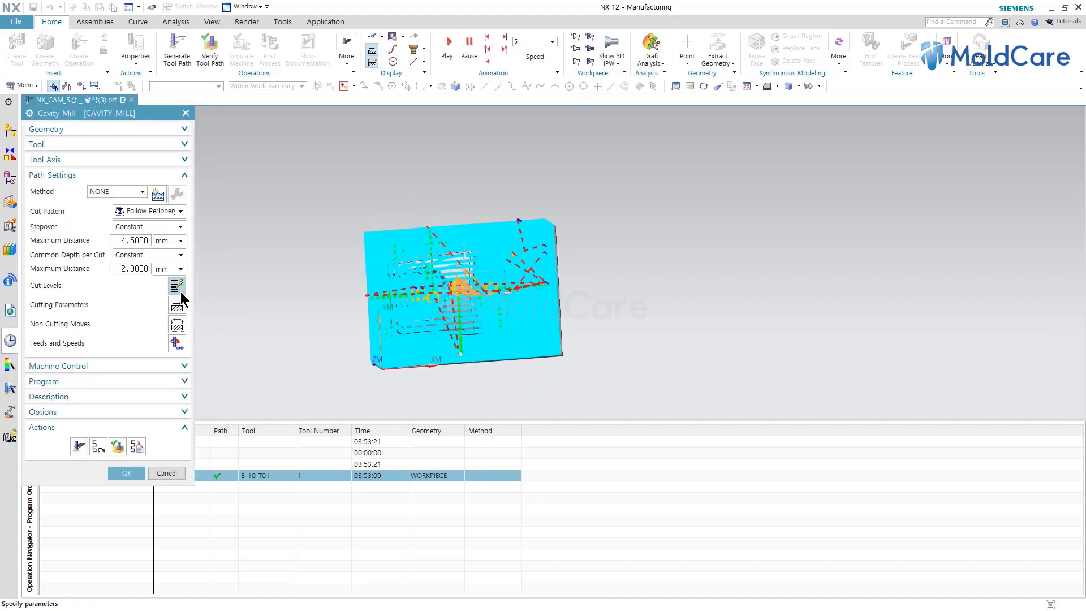
left_click(177, 306)
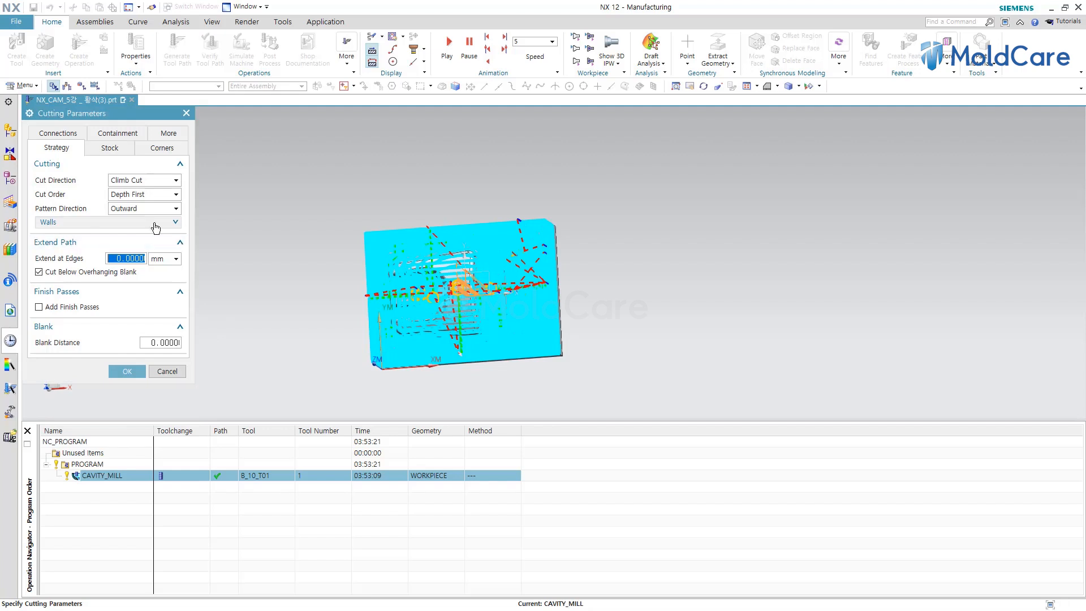
left_click(161, 194)
left_click(148, 196)
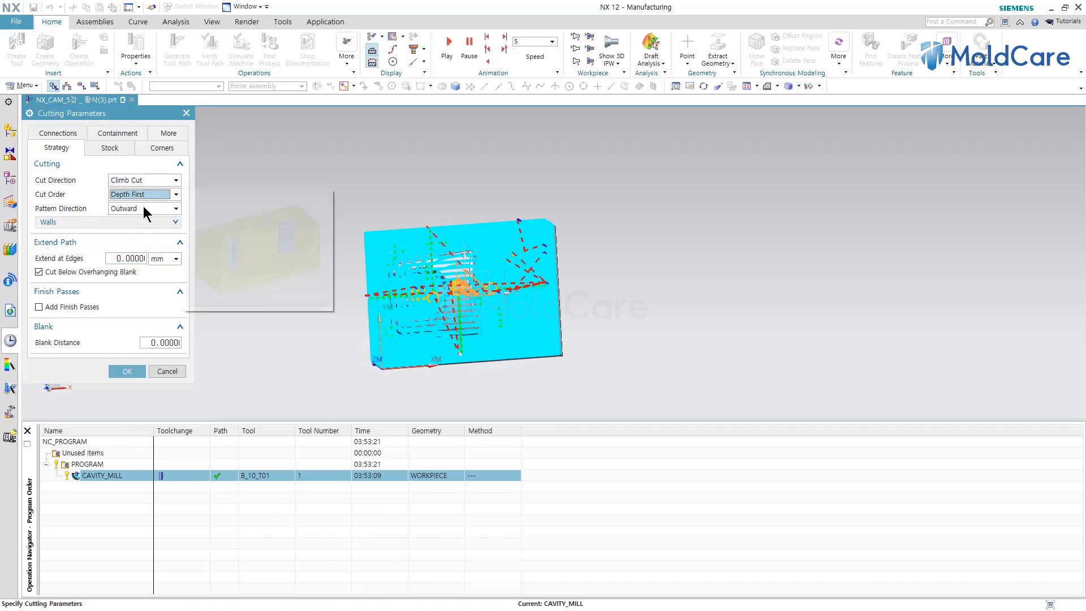
left_click(142, 208)
left_click(140, 242)
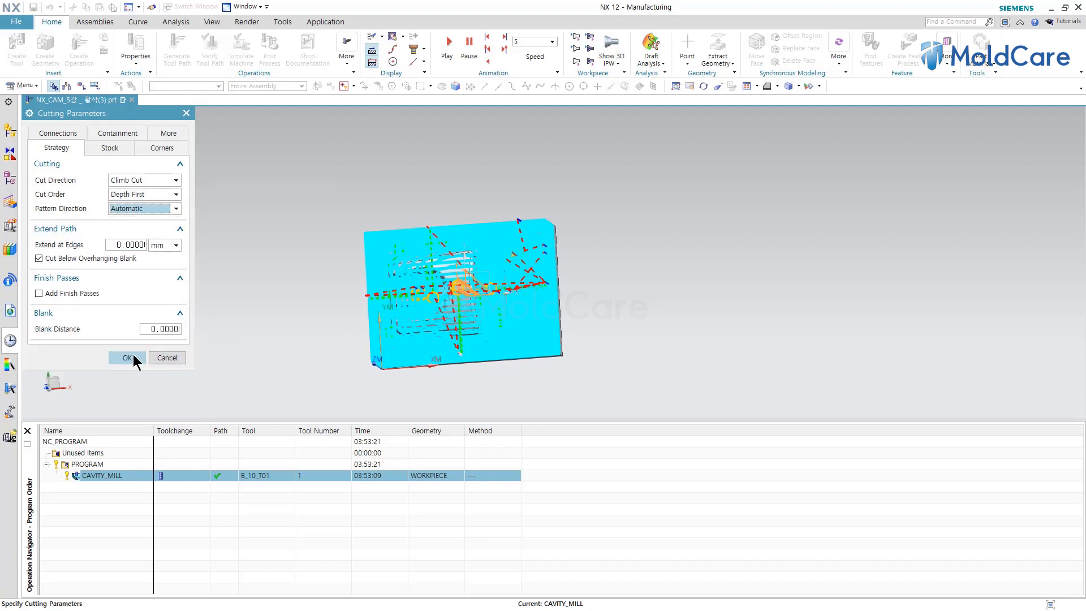
left_click(127, 361)
Regenerate the cavity mill tool path with the automatic pattern direction and examine its engage and transfer moves from several angles
left_click(96, 448)
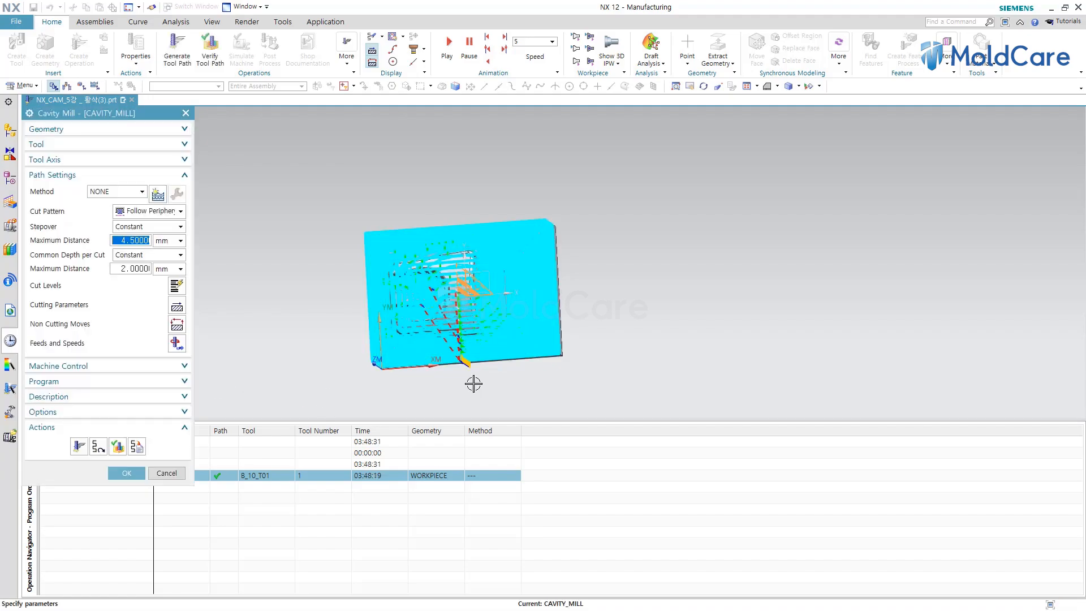
scroll(463, 368, "up", 5)
middle_click_drag(518, 292, 494, 282)
scroll(472, 283, "down", 7)
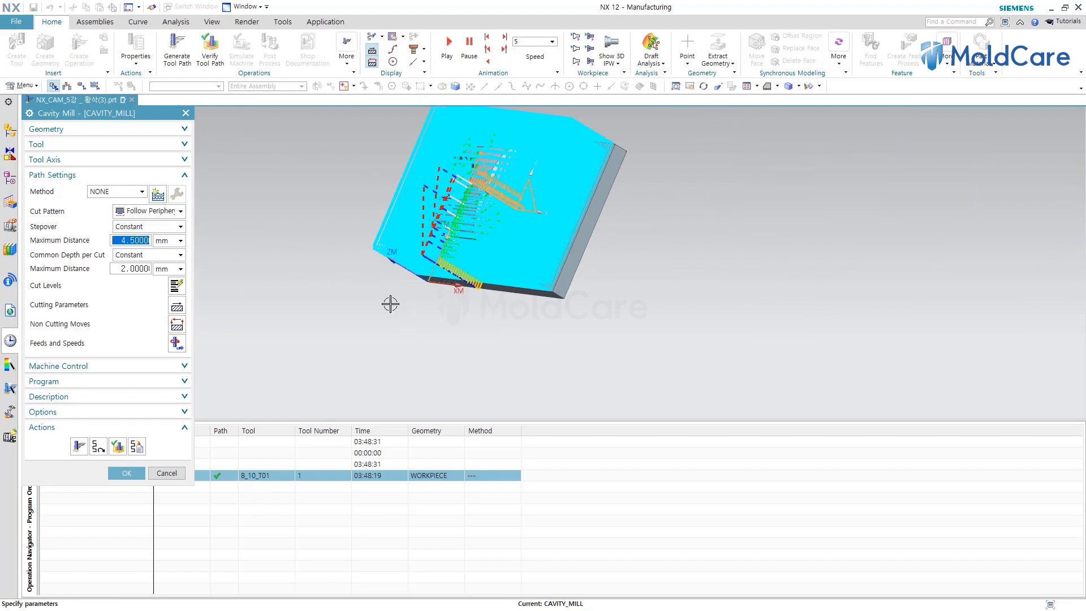
middle_click_drag(400, 303, 463, 315)
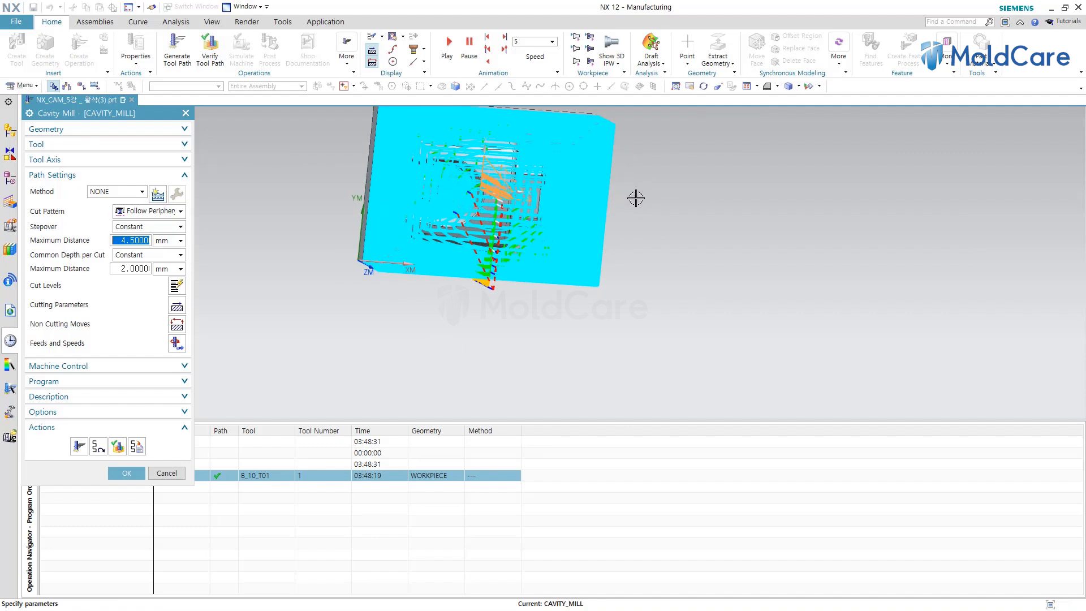
Specify a region start point at the midpoint of the block's upper short edge at X=70 and accept the non cutting moves
left_click(176, 324)
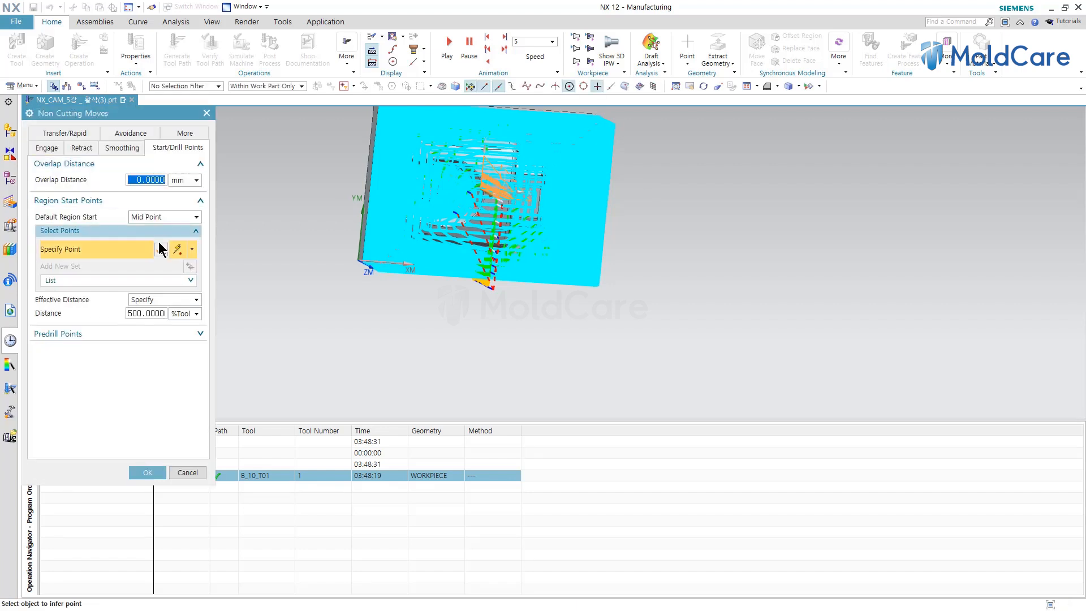
middle_click_drag(648, 218, 616, 201)
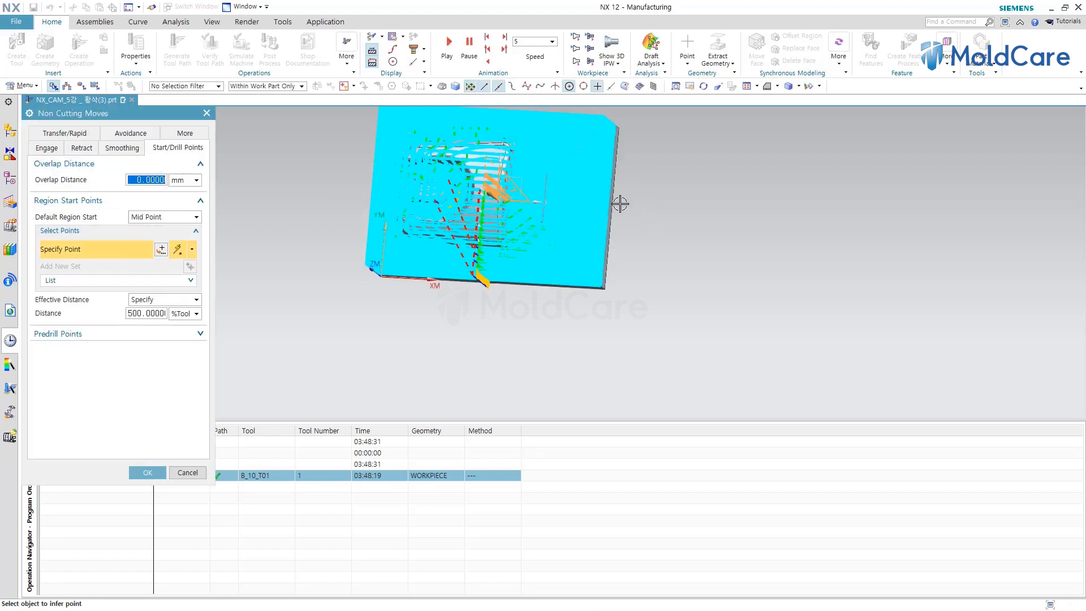
left_click(610, 205)
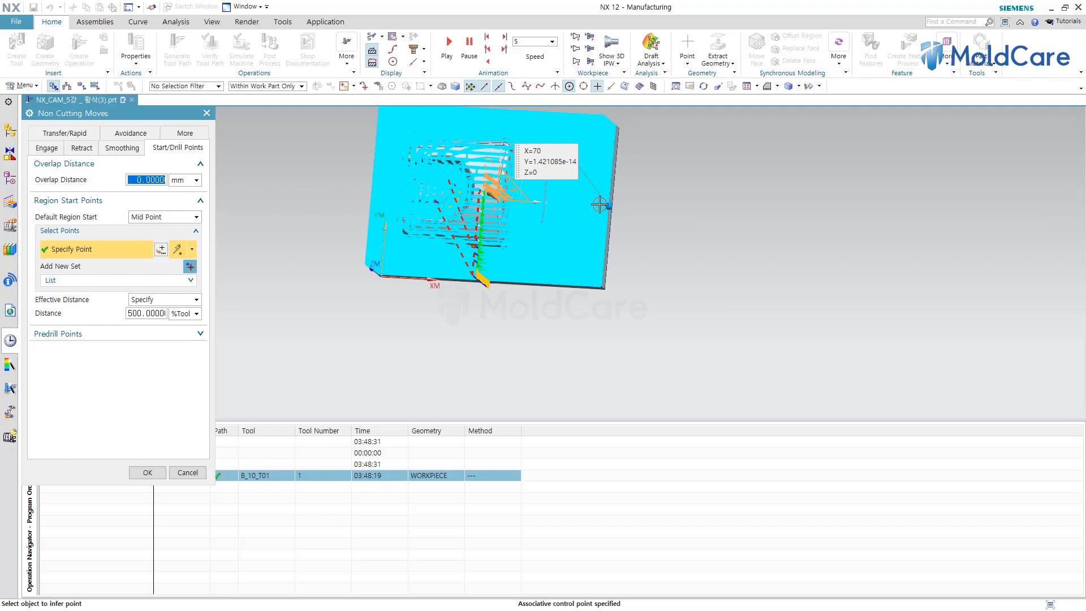
left_click(164, 473)
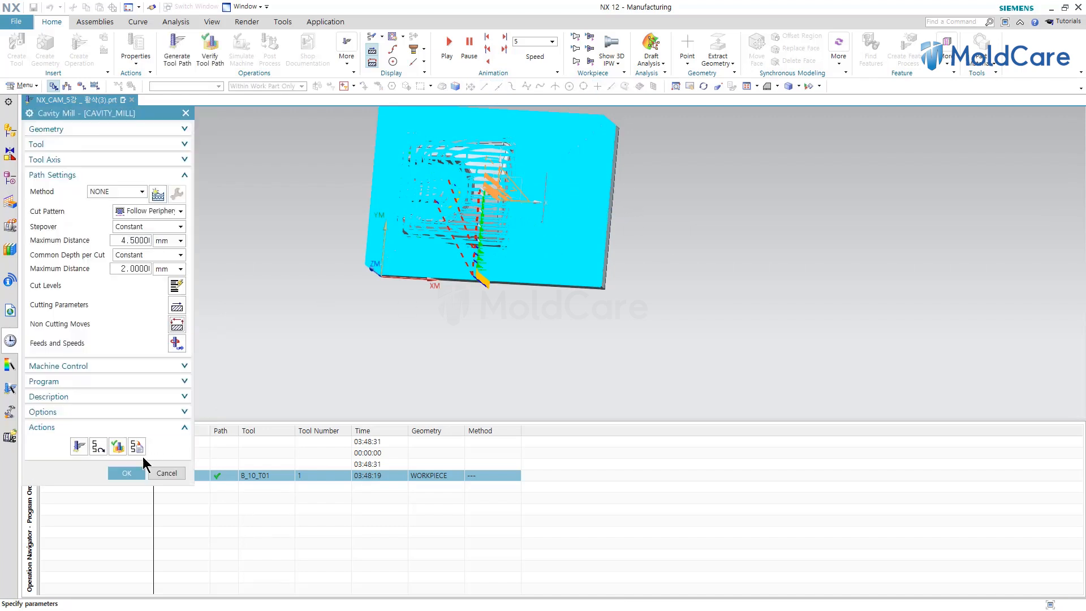
Regenerate the cavity mill tool path from the specified start point and review the region start point settings in the non cutting moves
left_click(79, 447)
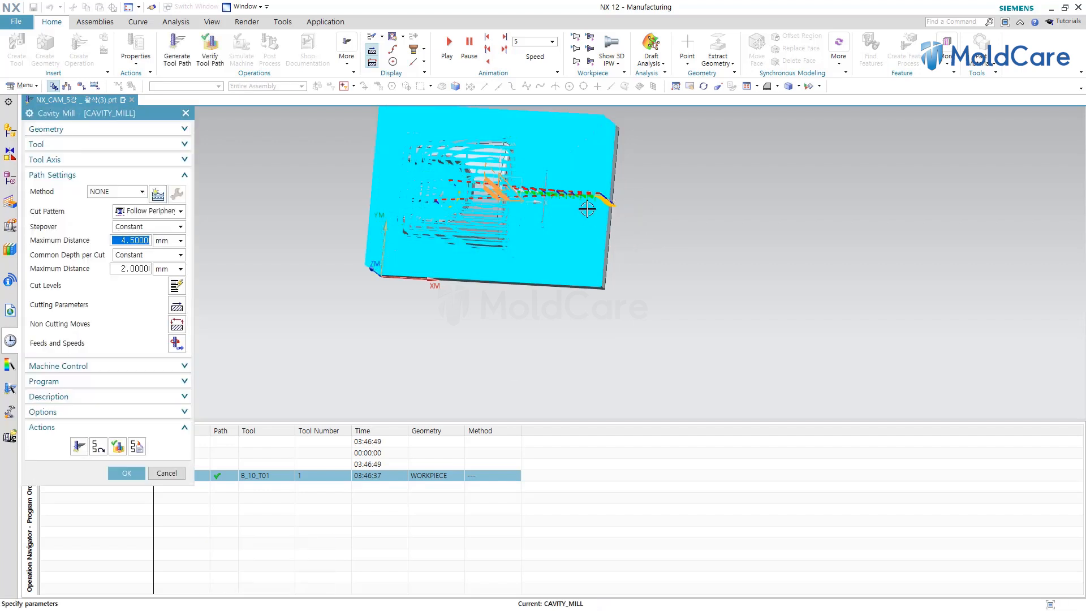
scroll(592, 293, "down", 2)
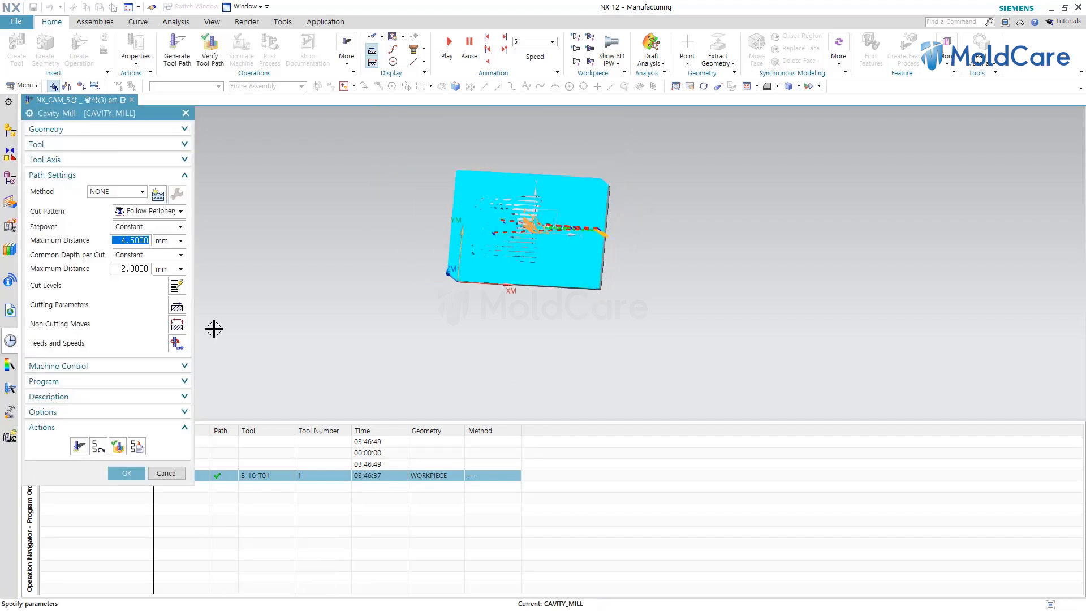
left_click(173, 327)
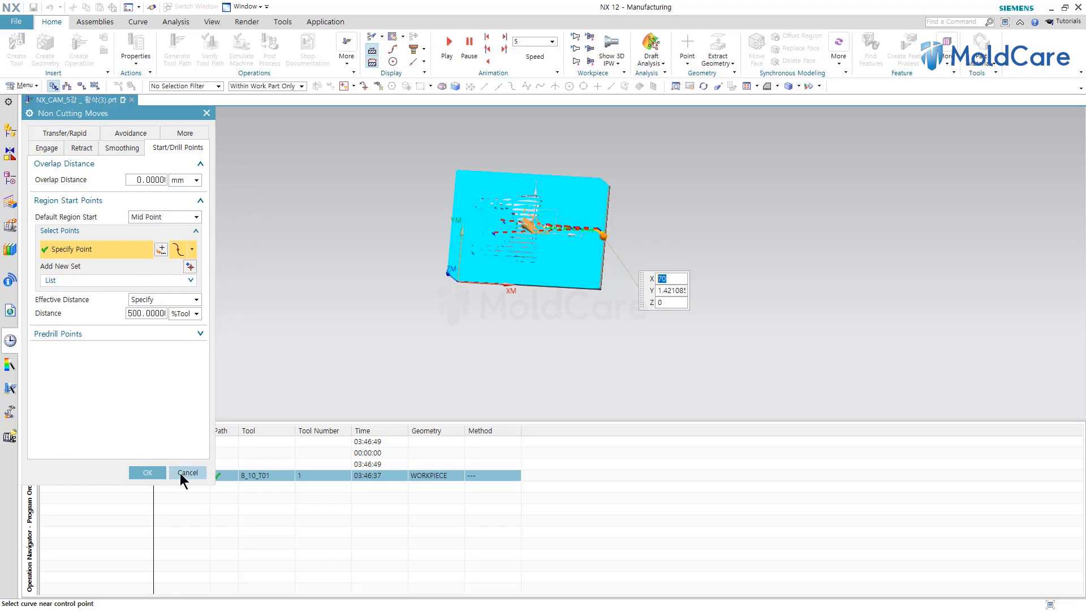
left_click(148, 473)
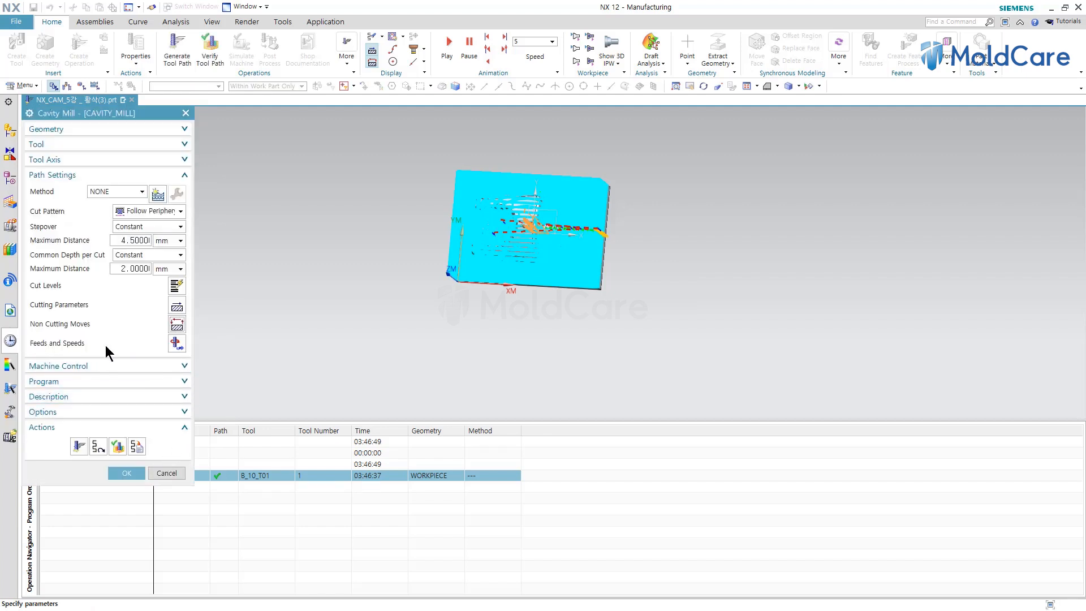
Open the operation's feeds and speeds settings and open the spindle speed value for editing
left_click(175, 344)
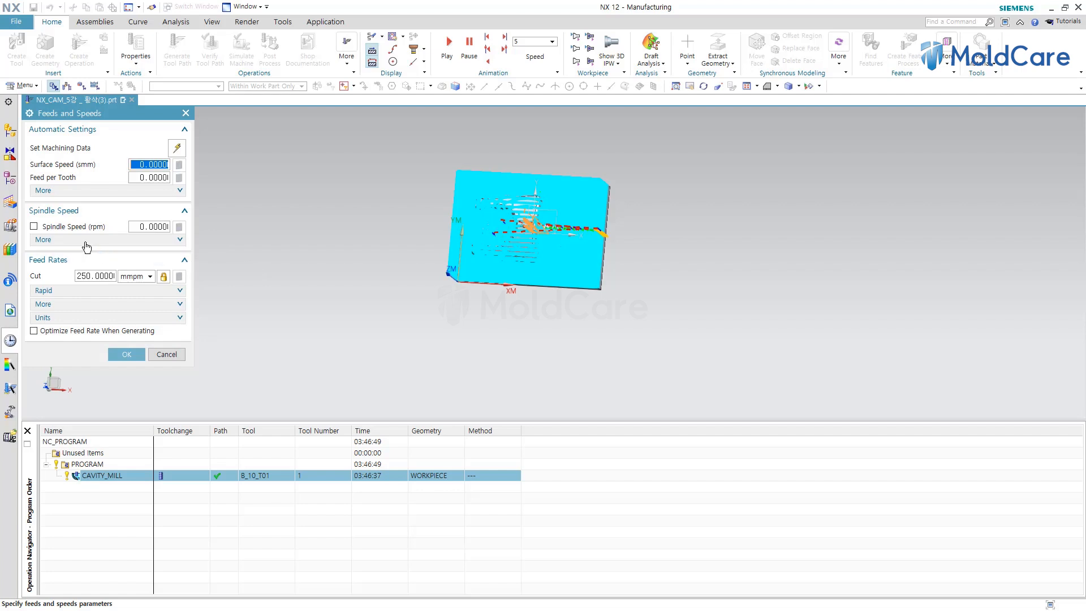
left_click(163, 227)
left_click(109, 276)
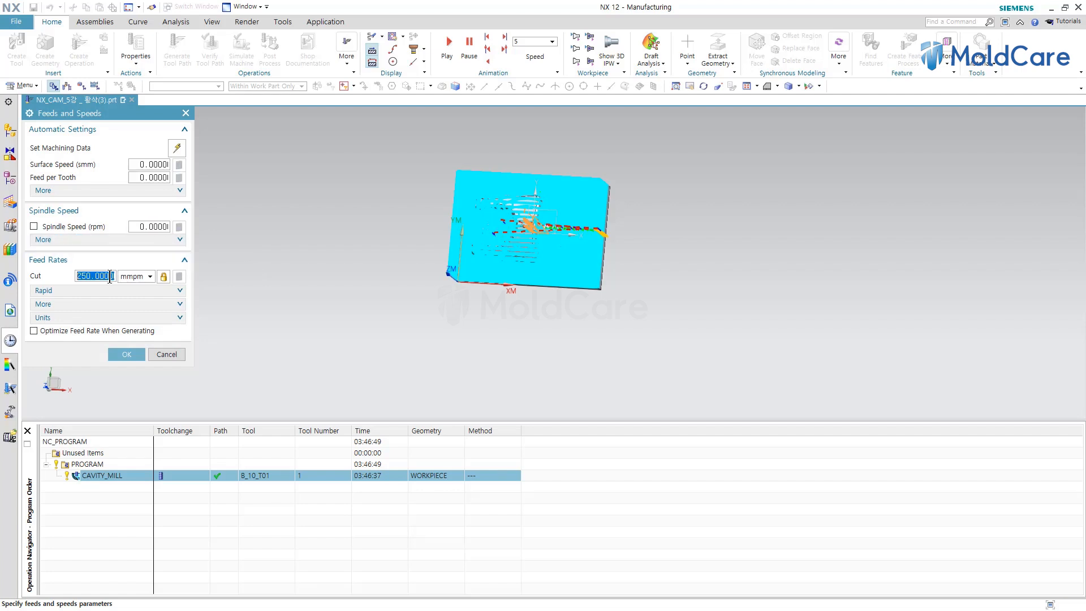
left_click(158, 227)
left_click(158, 227)
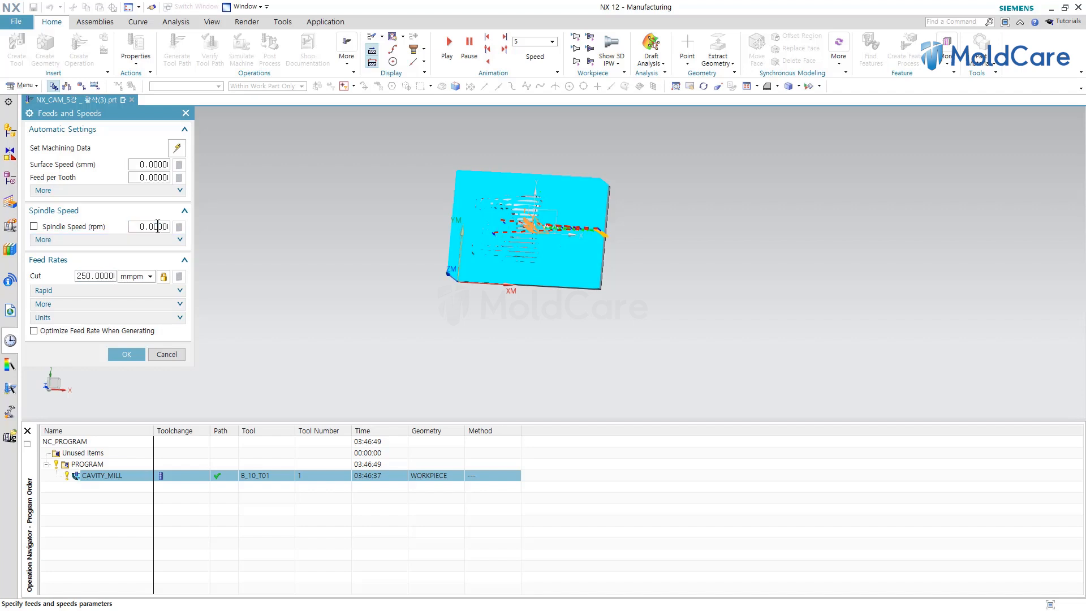